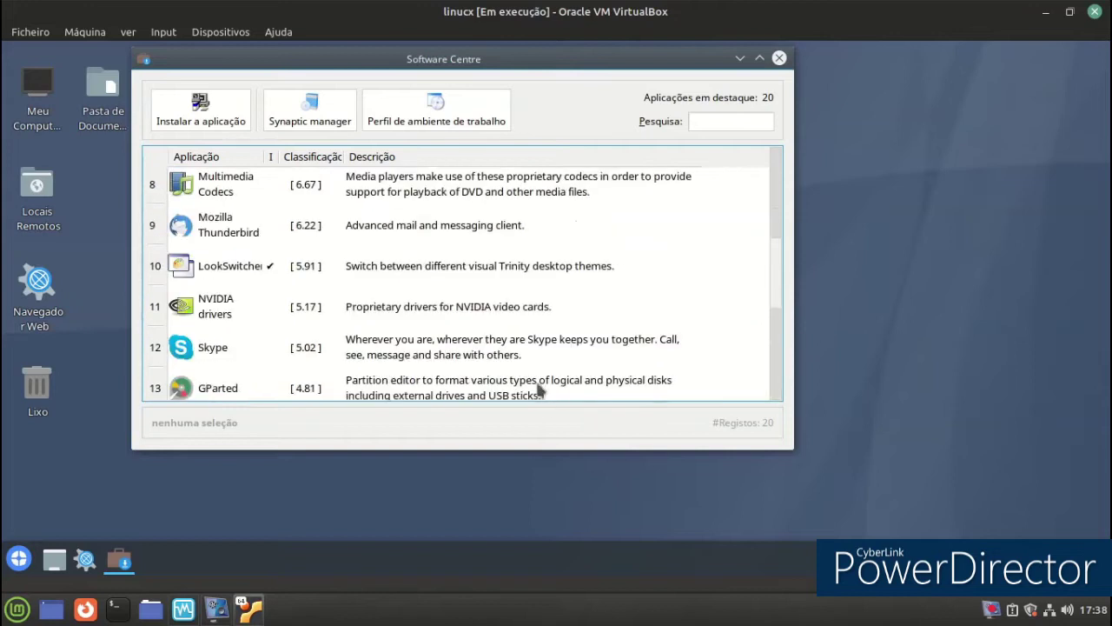
Try Synaptic (not installed), search the catalogue for 'games', then close the Software Centre.
{"action": "left_click", "coordinate": [294, 108]}
{"action": "left_click", "coordinate": [461, 284]}
{"action": "left_click", "coordinate": [419, 115]}
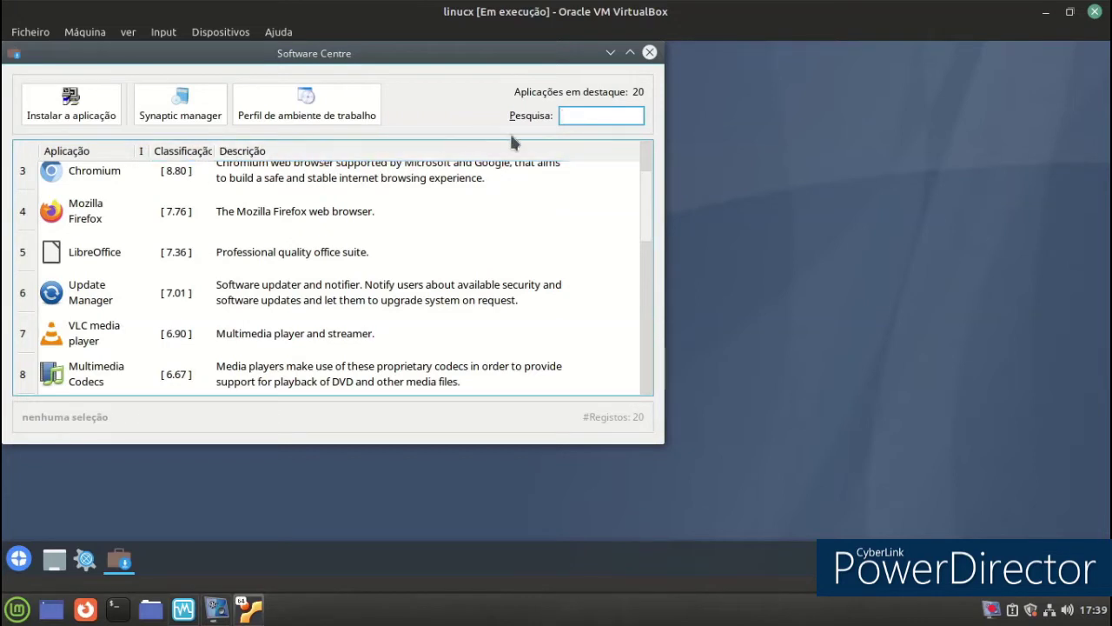
{"action": "type", "text": "games"}
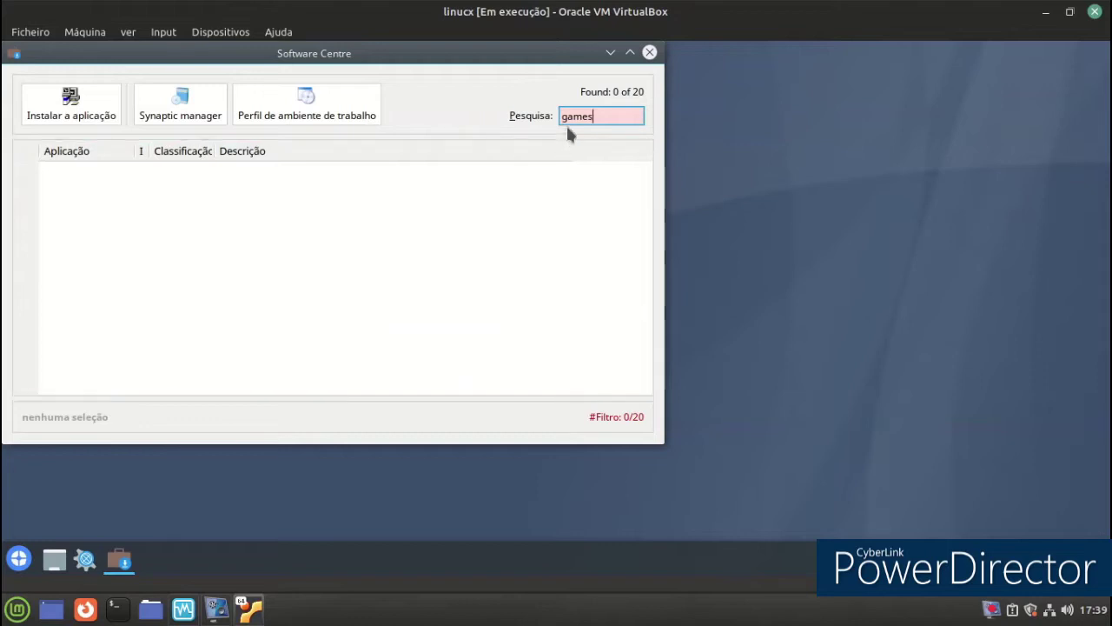
{"action": "left_click", "coordinate": [650, 52]}
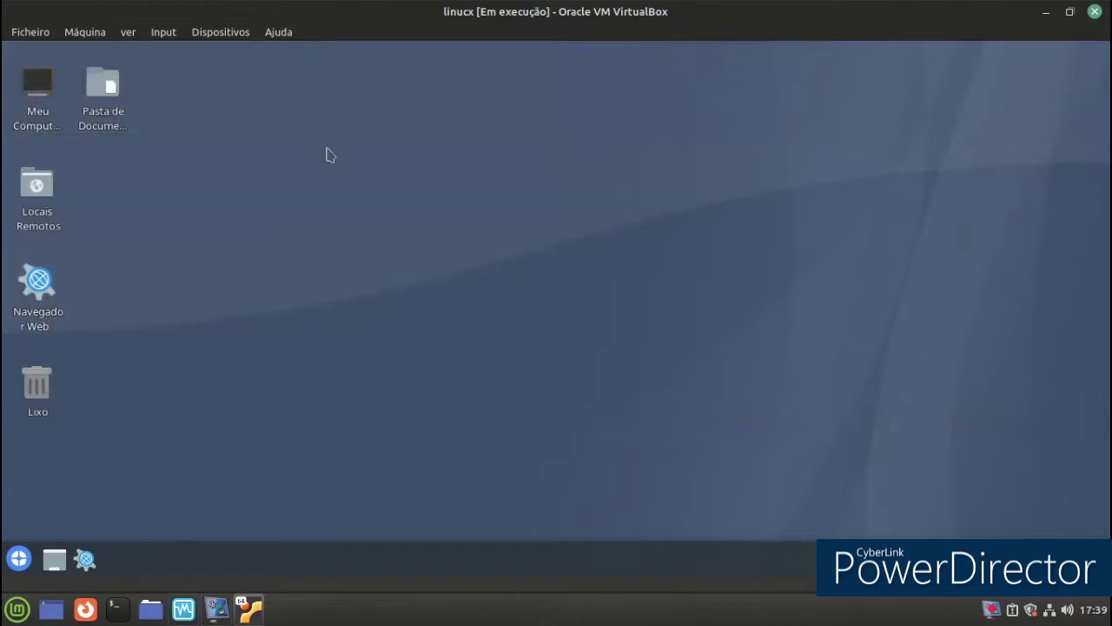
{"action": "left_click", "coordinate": [16, 554]}
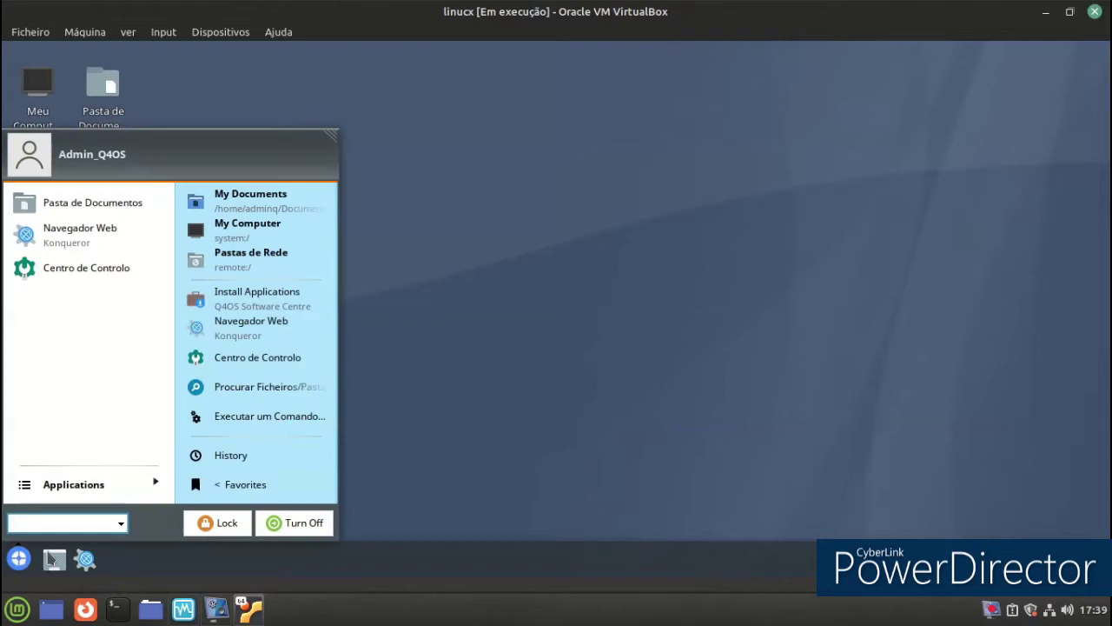
{"action": "left_click", "coordinate": [243, 335]}
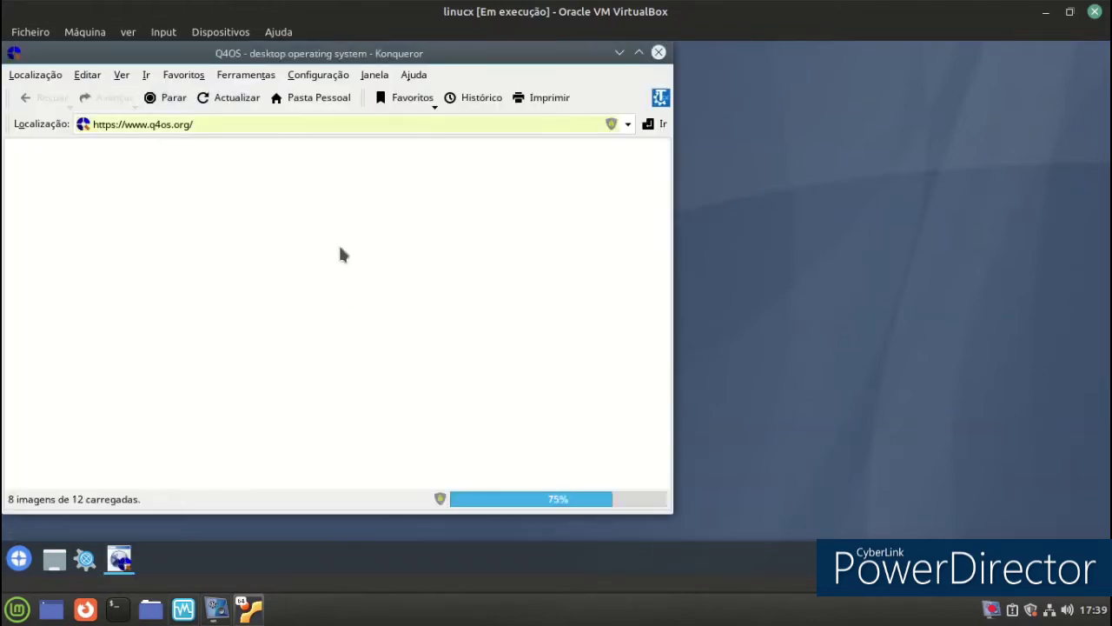
{"action": "left_click", "coordinate": [638, 53]}
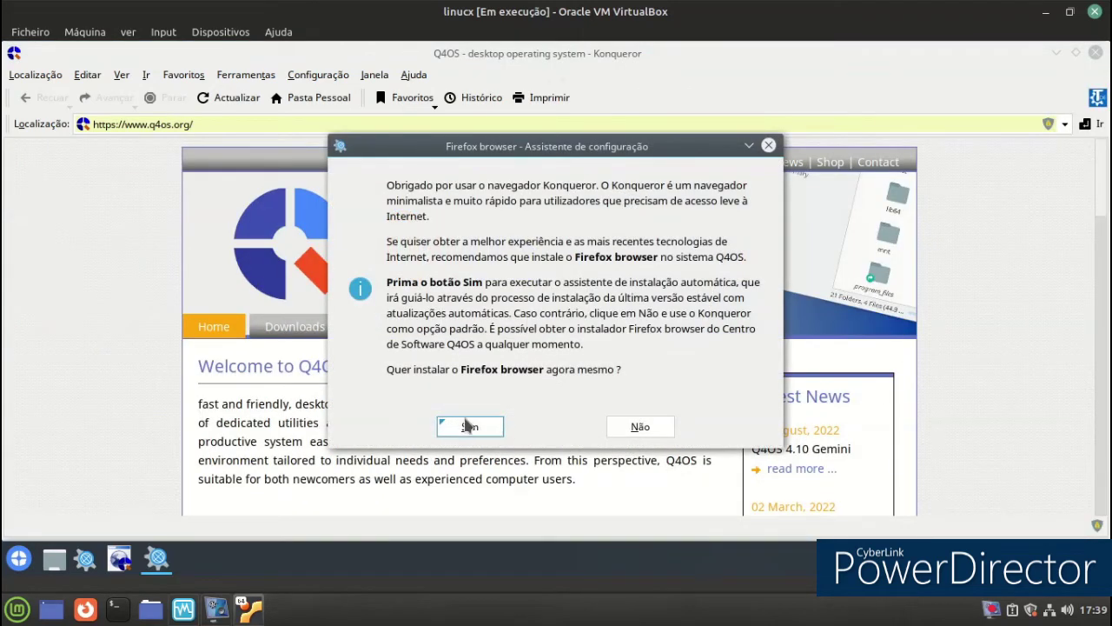
{"action": "left_click", "coordinate": [766, 145]}
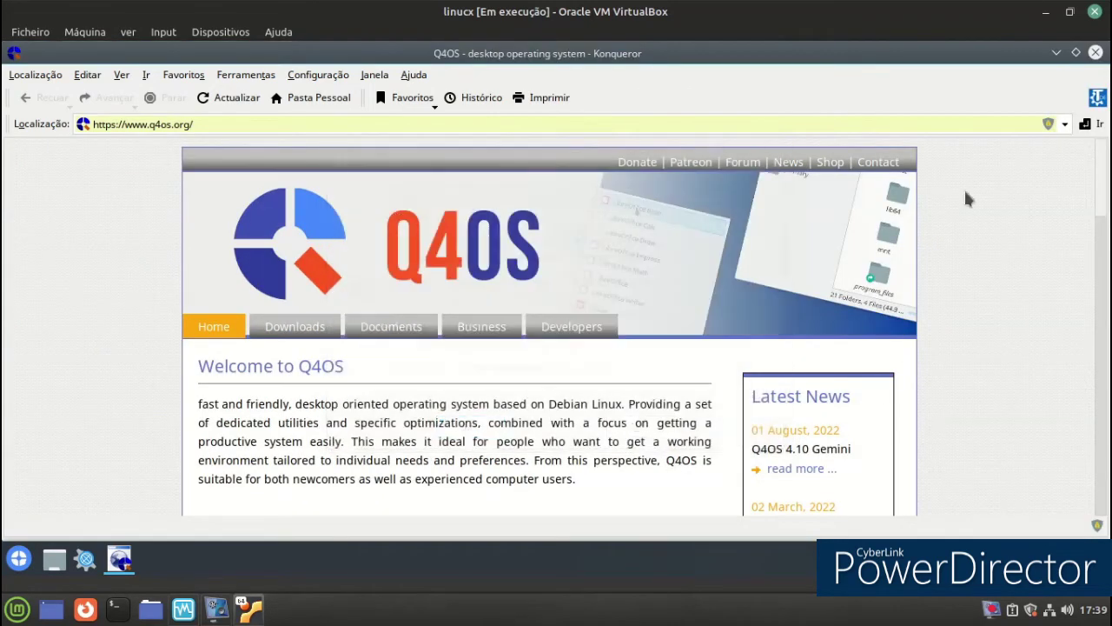
{"action": "scroll", "coordinate": [1013, 205], "scroll_direction": "down", "scroll_amount": 1}
{"action": "scroll", "coordinate": [1015, 216], "scroll_direction": "down", "scroll_amount": 6}
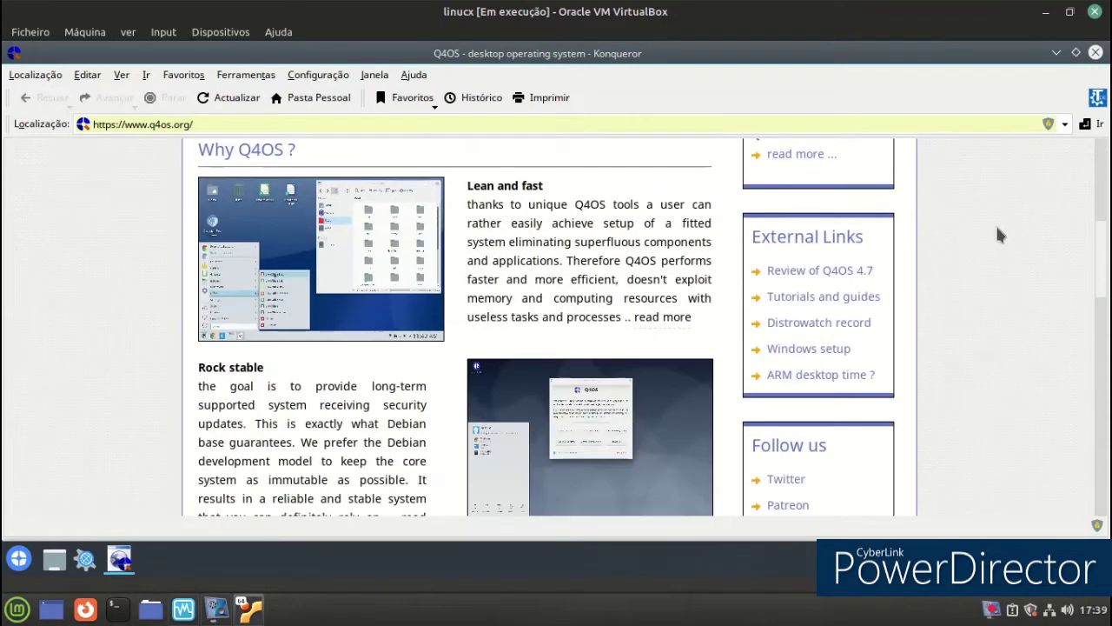
{"action": "scroll", "coordinate": [998, 235], "scroll_direction": "down", "scroll_amount": 15}
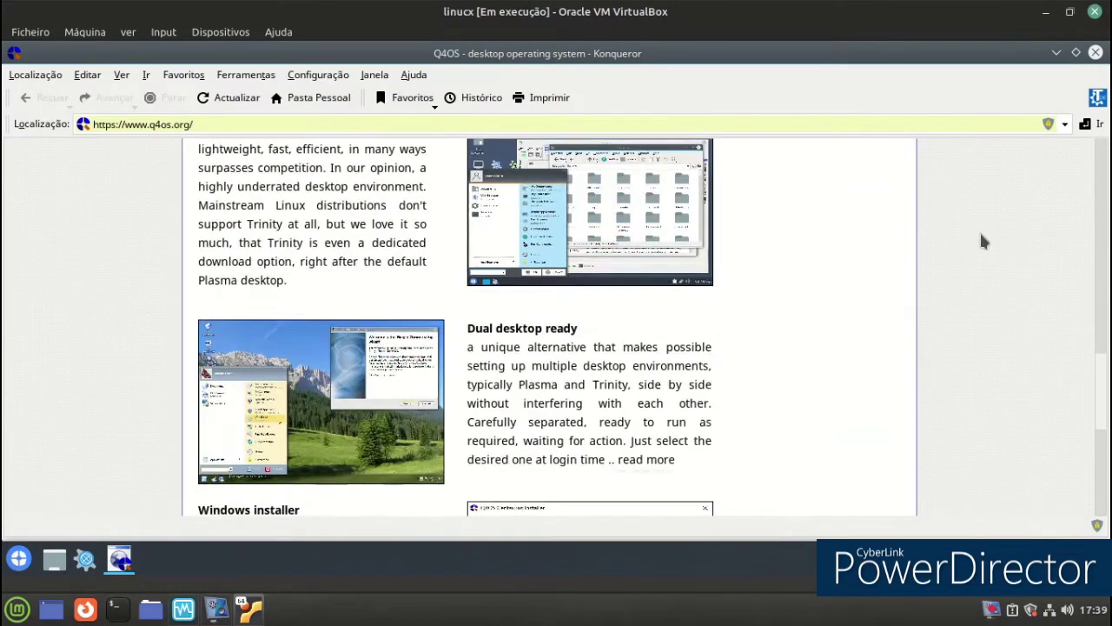
{"action": "scroll", "coordinate": [981, 235], "scroll_direction": "down", "scroll_amount": 3}
{"action": "scroll", "coordinate": [981, 235], "scroll_direction": "down", "scroll_amount": 3}
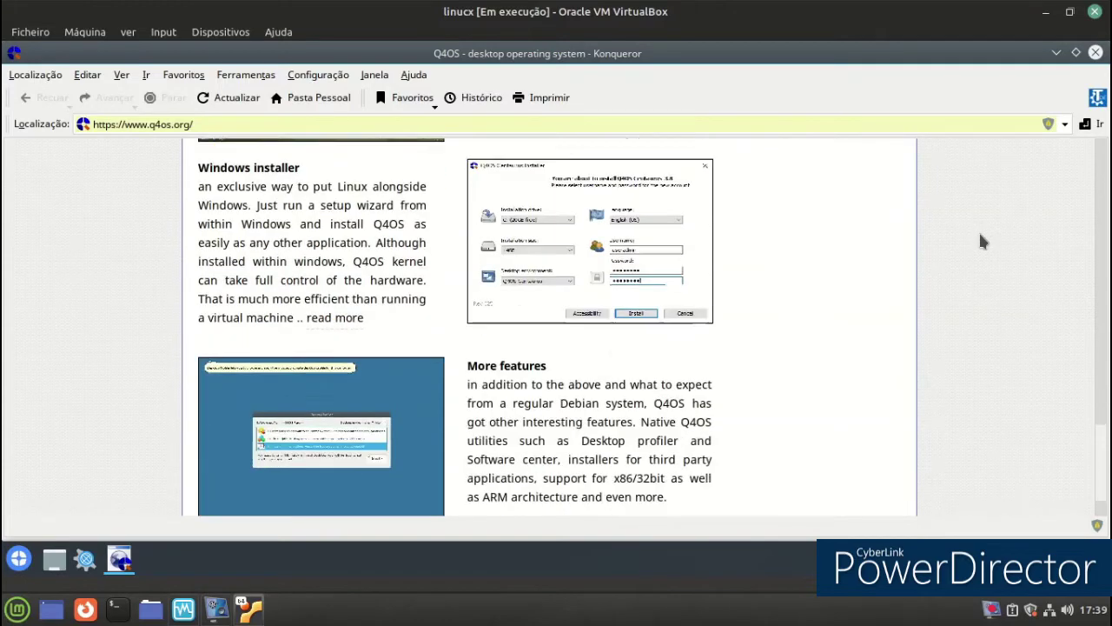
{"action": "scroll", "coordinate": [981, 240], "scroll_direction": "down", "scroll_amount": 2}
{"action": "scroll", "coordinate": [980, 232], "scroll_direction": "up", "scroll_amount": 2}
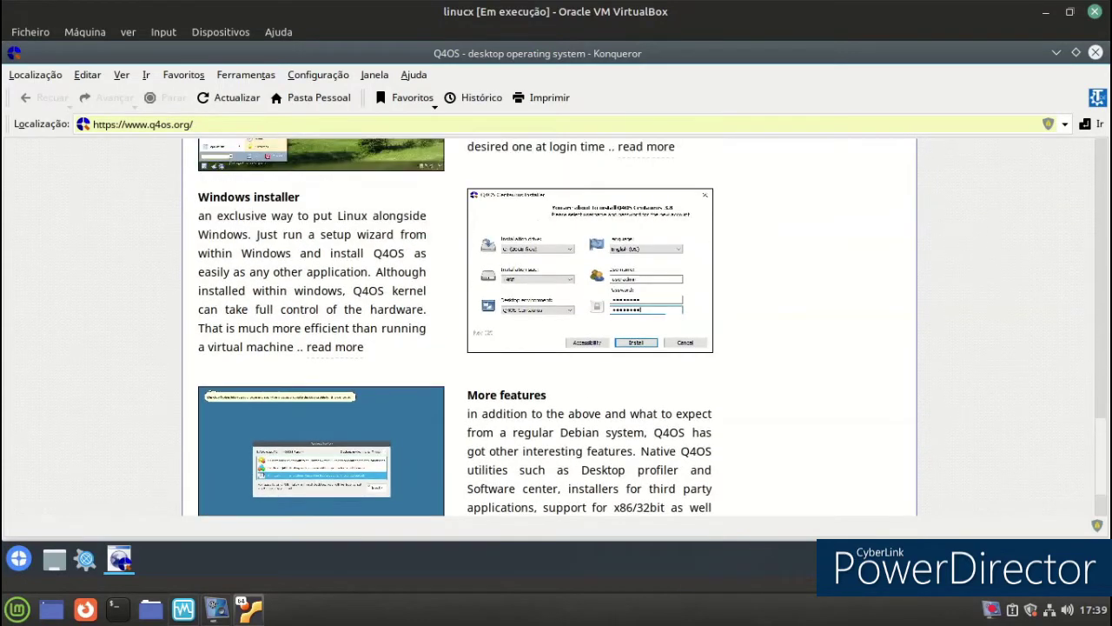
{"action": "left_click", "coordinate": [1097, 53]}
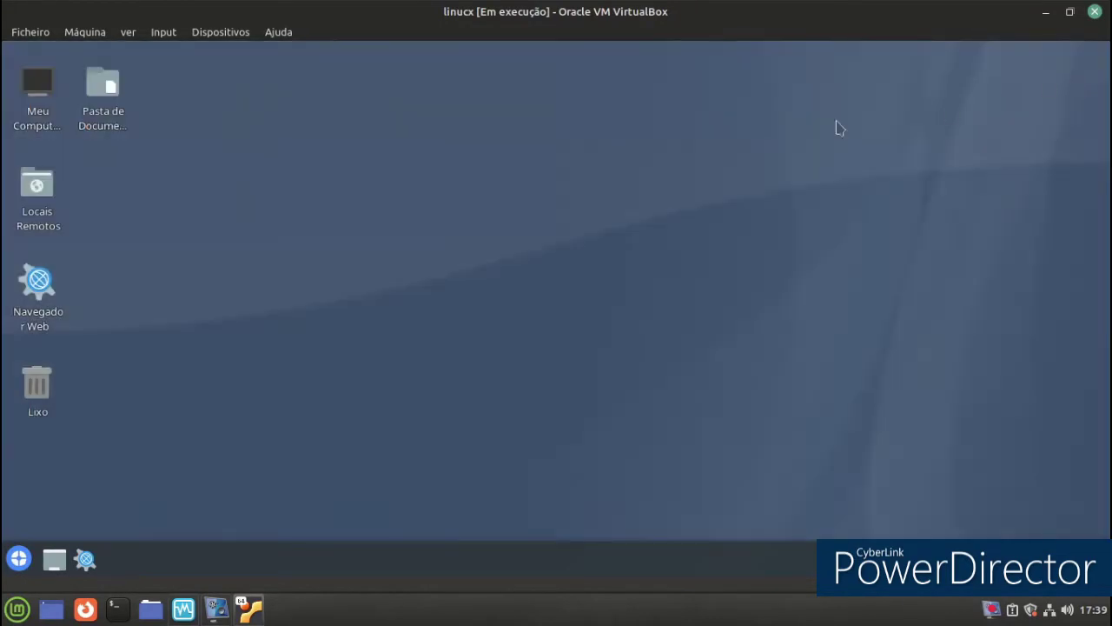
{"action": "right_click", "coordinate": [433, 156]}
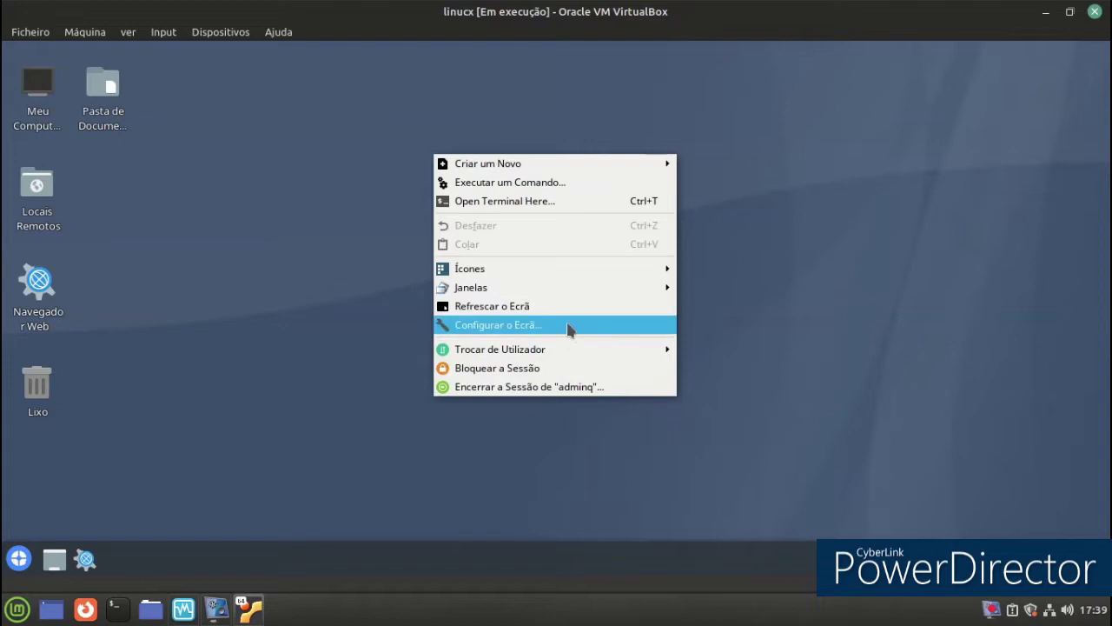
{"action": "mouse_move", "coordinate": [561, 285]}
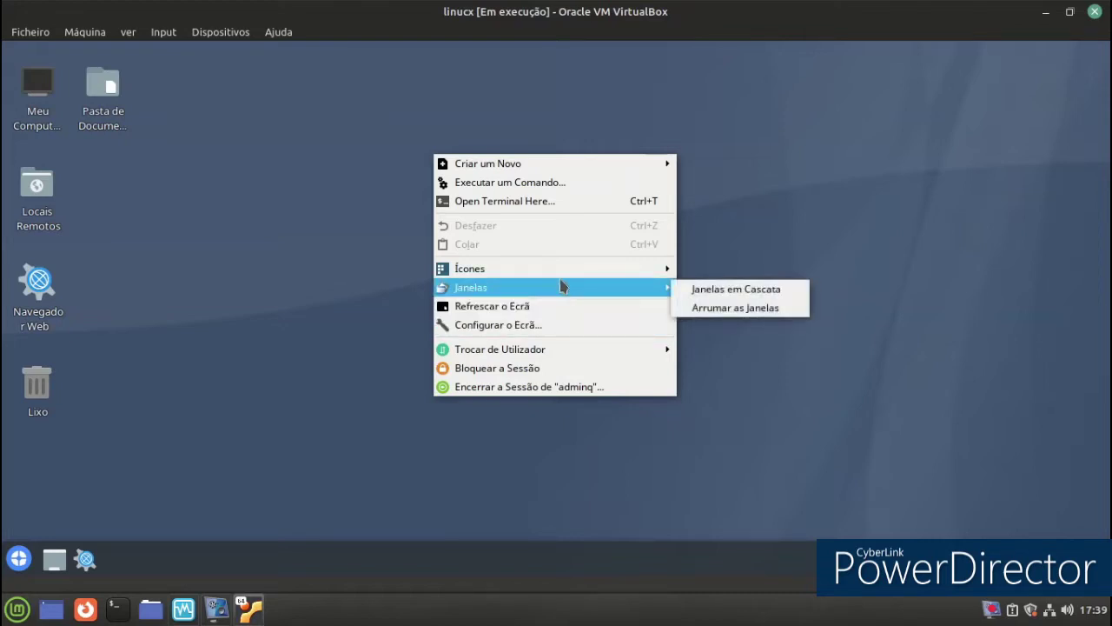
{"action": "mouse_move", "coordinate": [534, 167]}
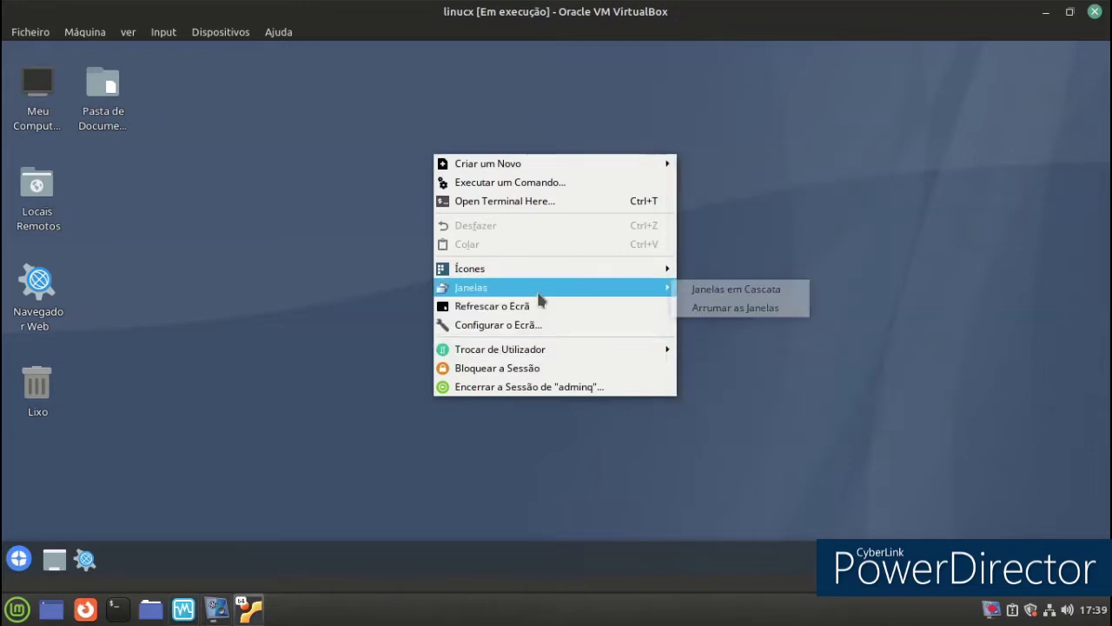
{"action": "left_click", "coordinate": [733, 298]}
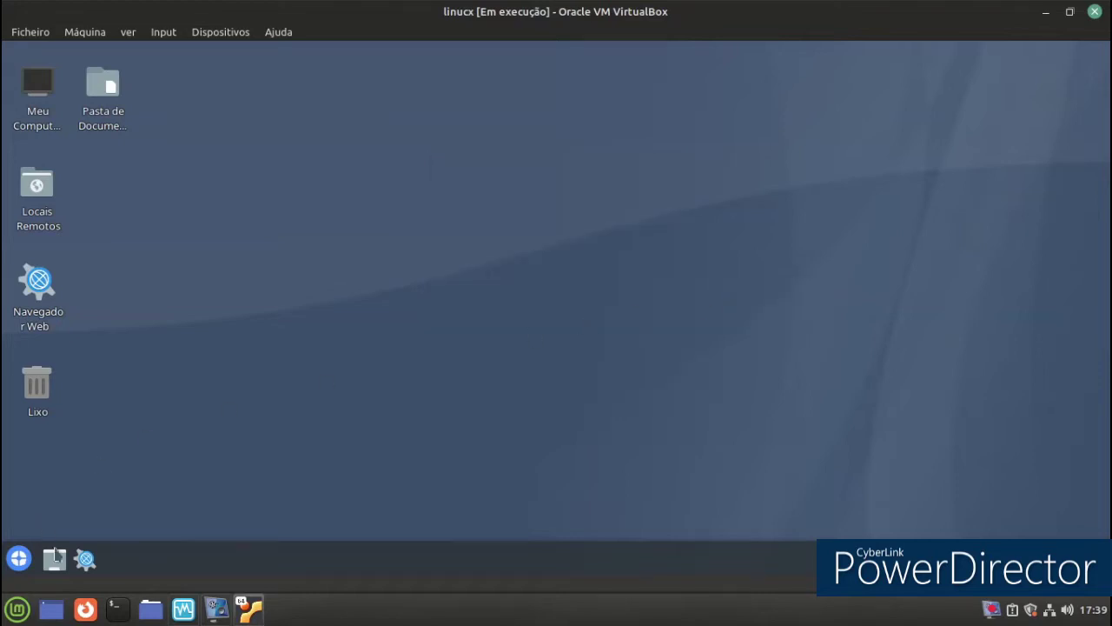
{"action": "left_click", "coordinate": [21, 557]}
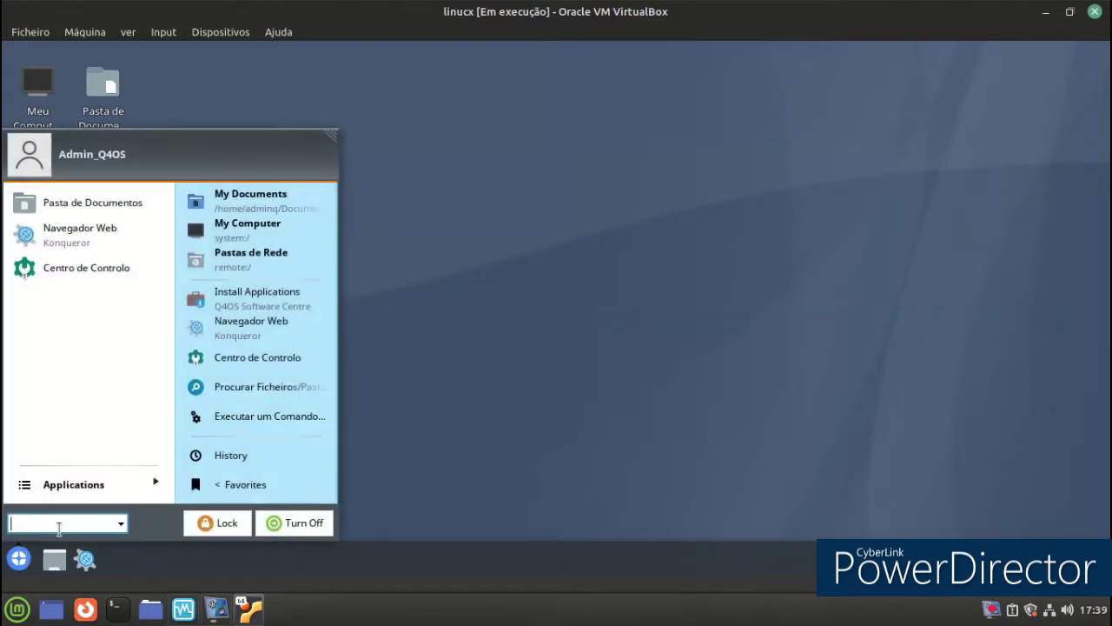
Open Centro de Controlo, move it centre-right, and enter the Aparência e Temas settings.
{"action": "left_click", "coordinate": [231, 360]}
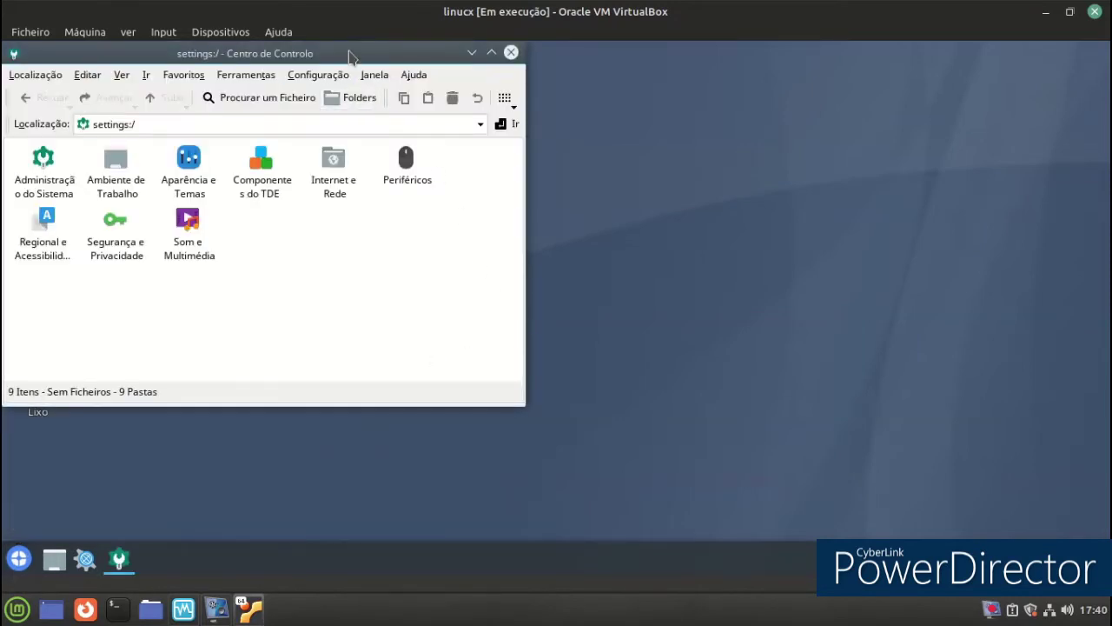
{"action": "left_click_drag", "start_coordinate": [351, 52], "coordinate": [701, 84]}
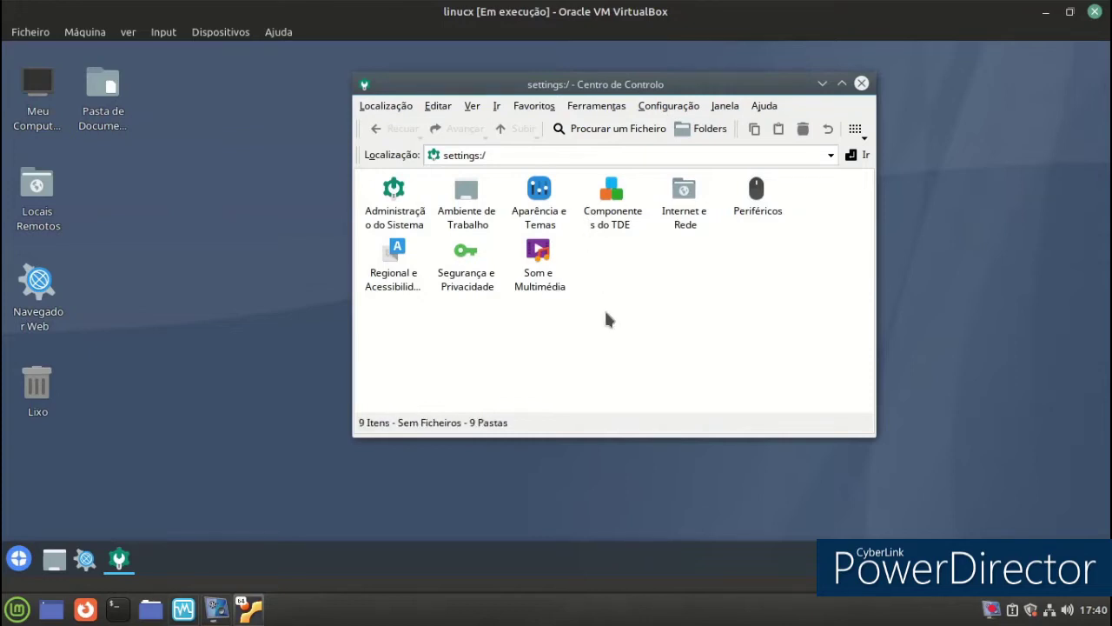
{"action": "left_click", "coordinate": [551, 222]}
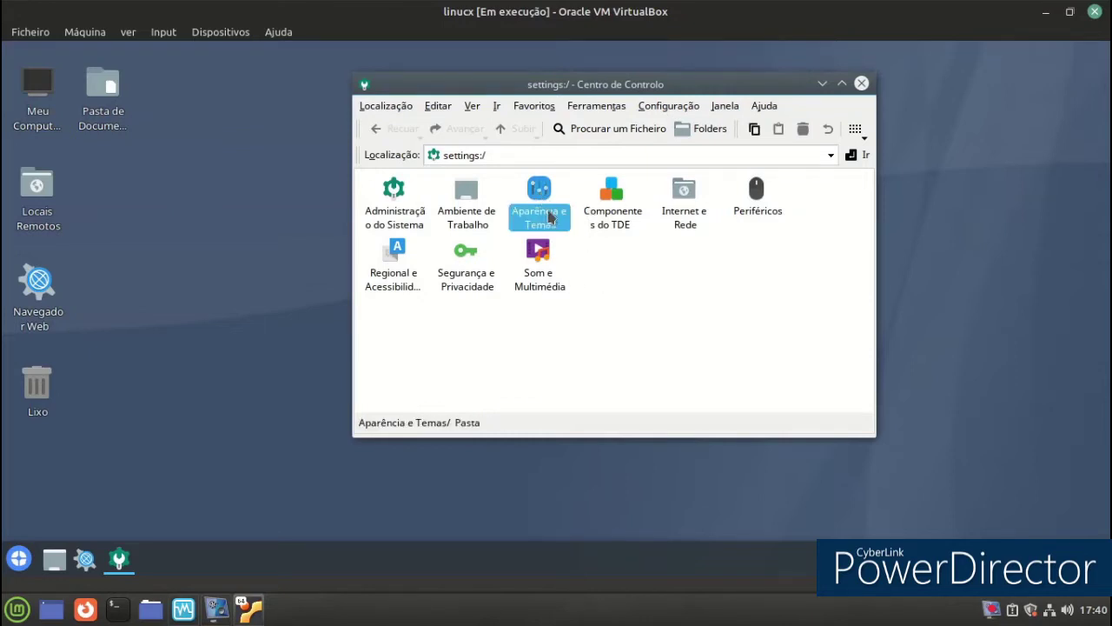
{"action": "double_click", "coordinate": [550, 218]}
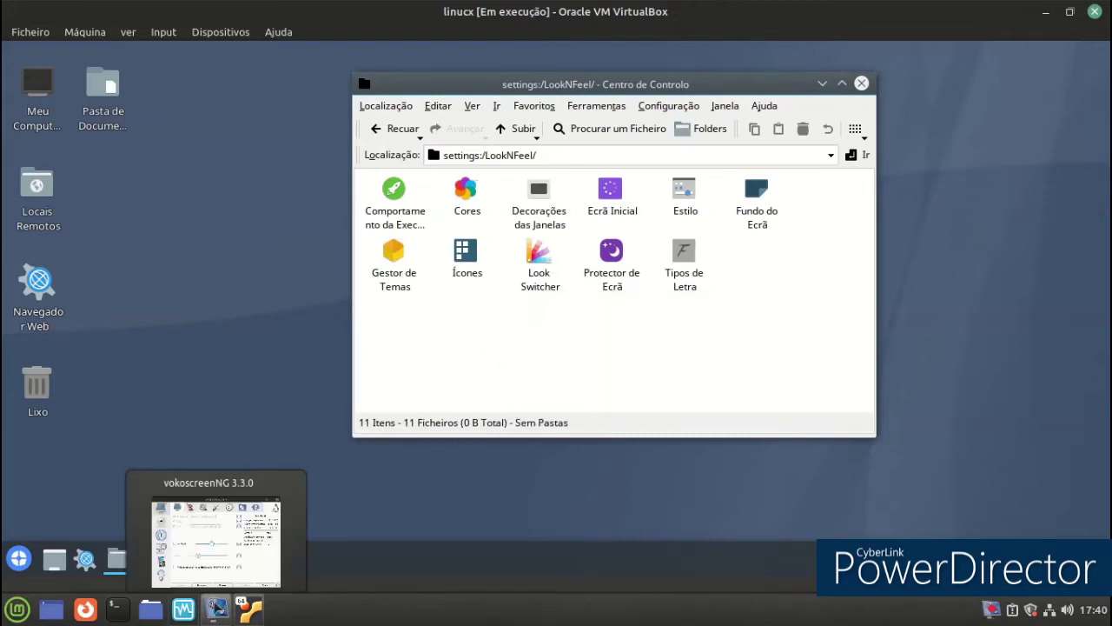
Minimize the screen recorder and launch the Look Switcher tool.
{"action": "left_click", "coordinate": [215, 606]}
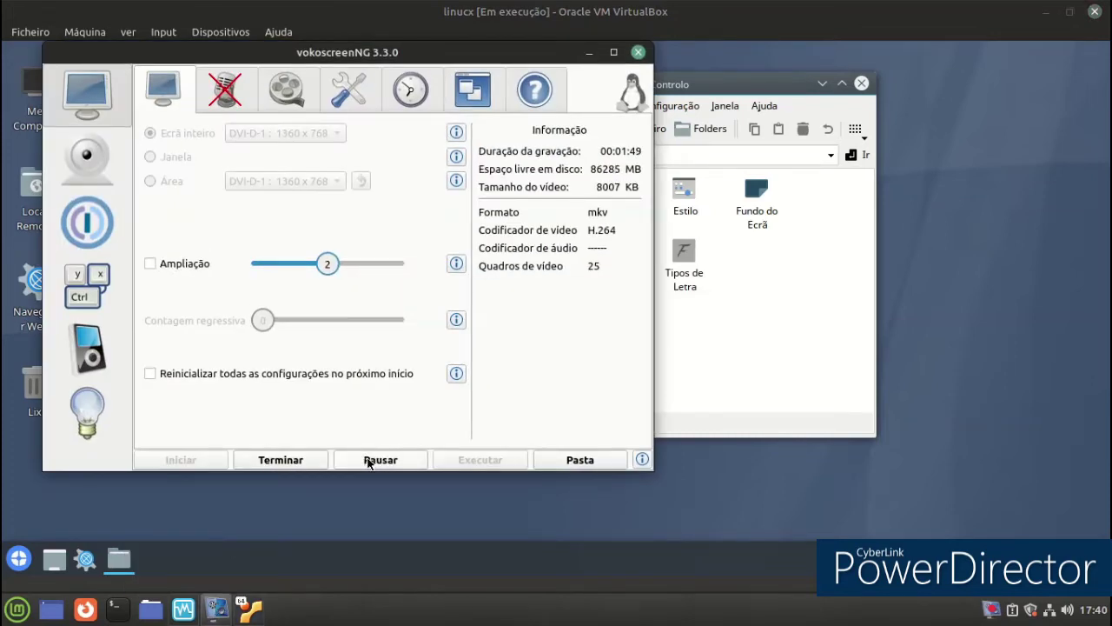
{"action": "left_click", "coordinate": [589, 52]}
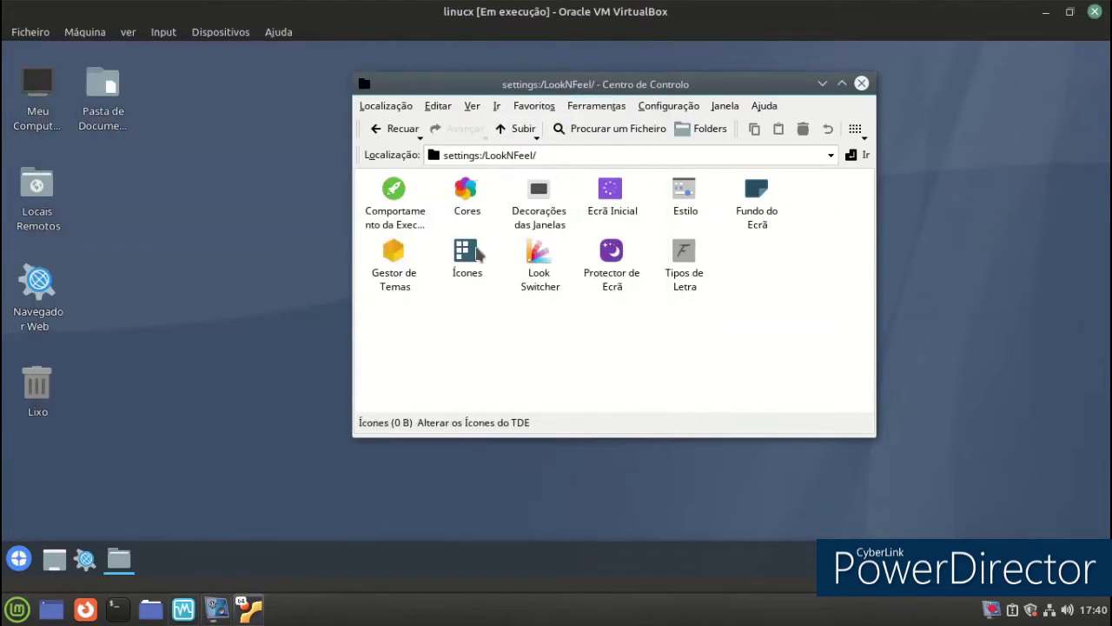
{"action": "left_click_drag", "start_coordinate": [538, 274], "coordinate": [553, 292]}
{"action": "left_click_drag", "start_coordinate": [249, 198], "coordinate": [439, 172]}
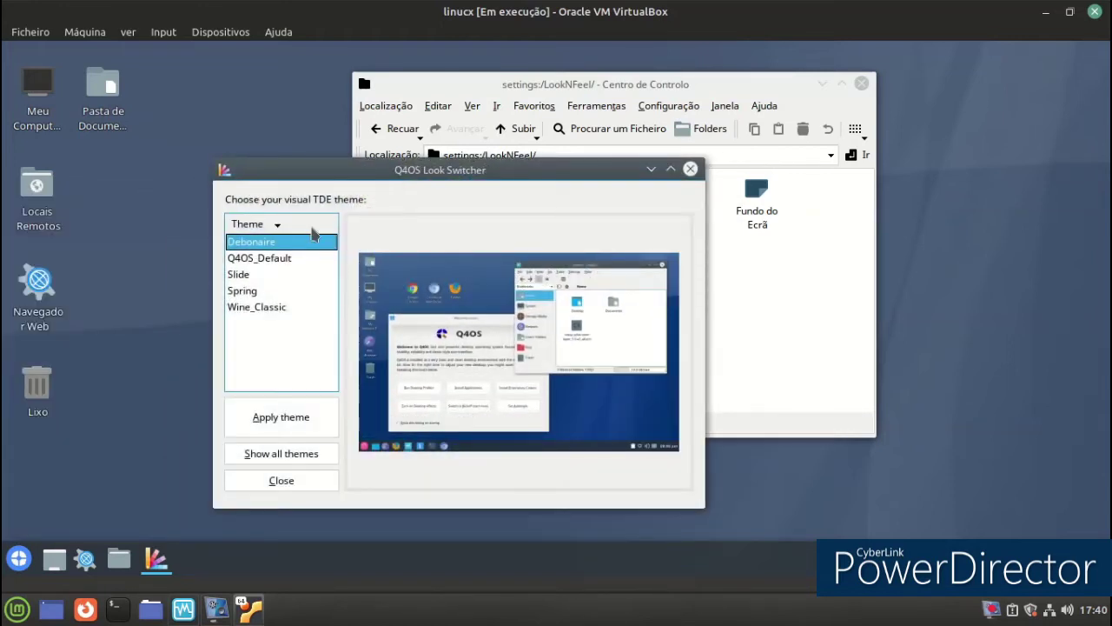
Preview Q4OS_Default, Slide, Spring and Wine_Classic, then apply Slide and log out immediately.
{"action": "left_click", "coordinate": [274, 260]}
{"action": "left_click", "coordinate": [272, 277]}
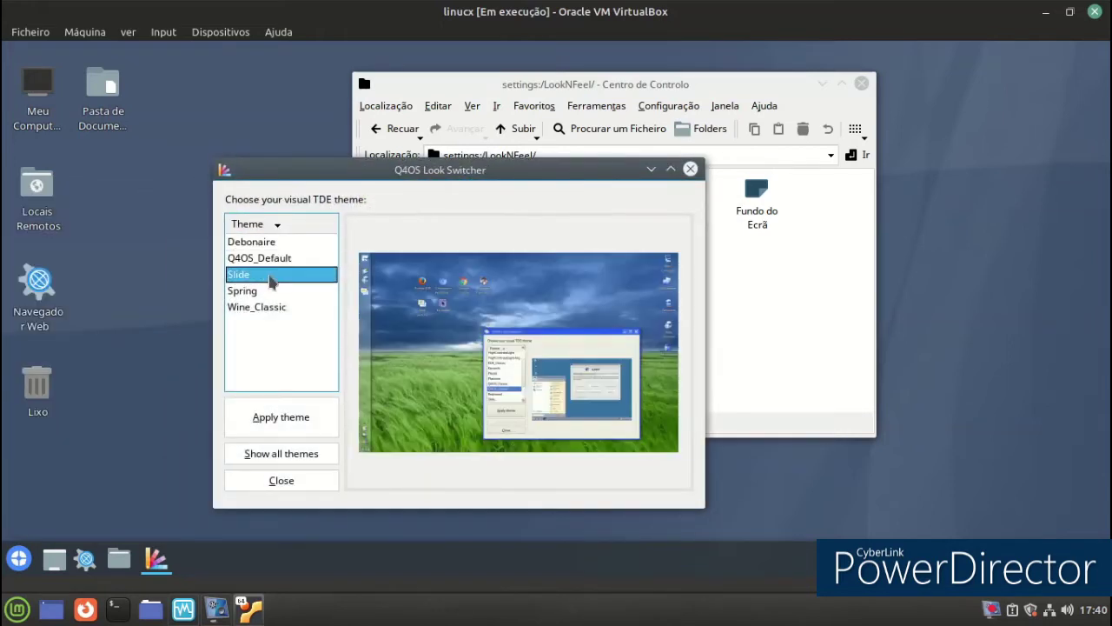
{"action": "left_click", "coordinate": [276, 291]}
{"action": "left_click", "coordinate": [271, 308]}
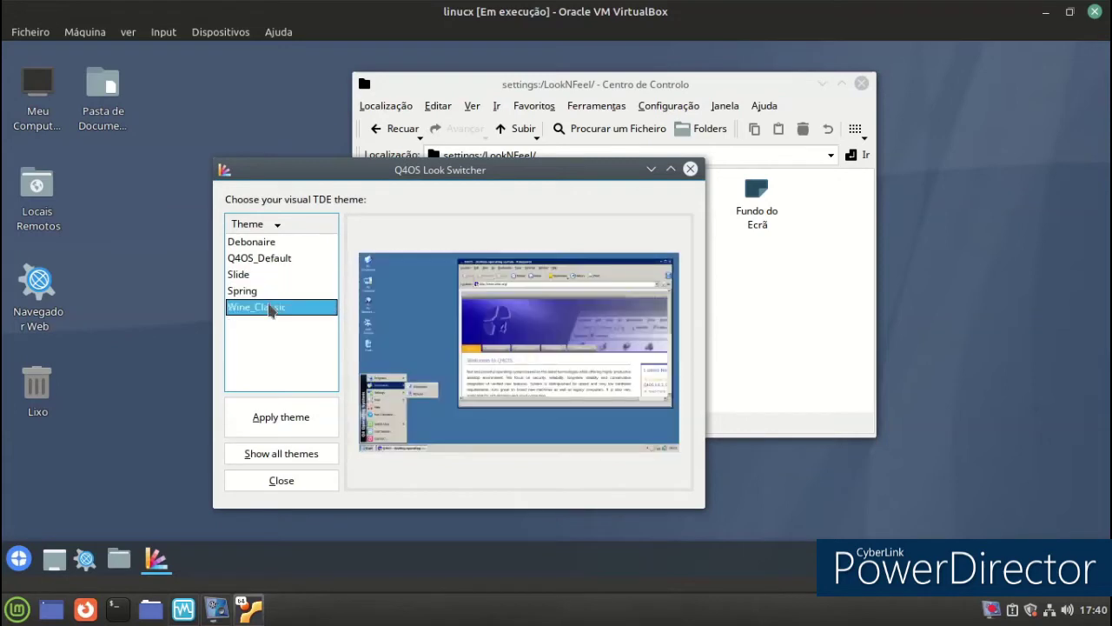
{"action": "left_click", "coordinate": [263, 296]}
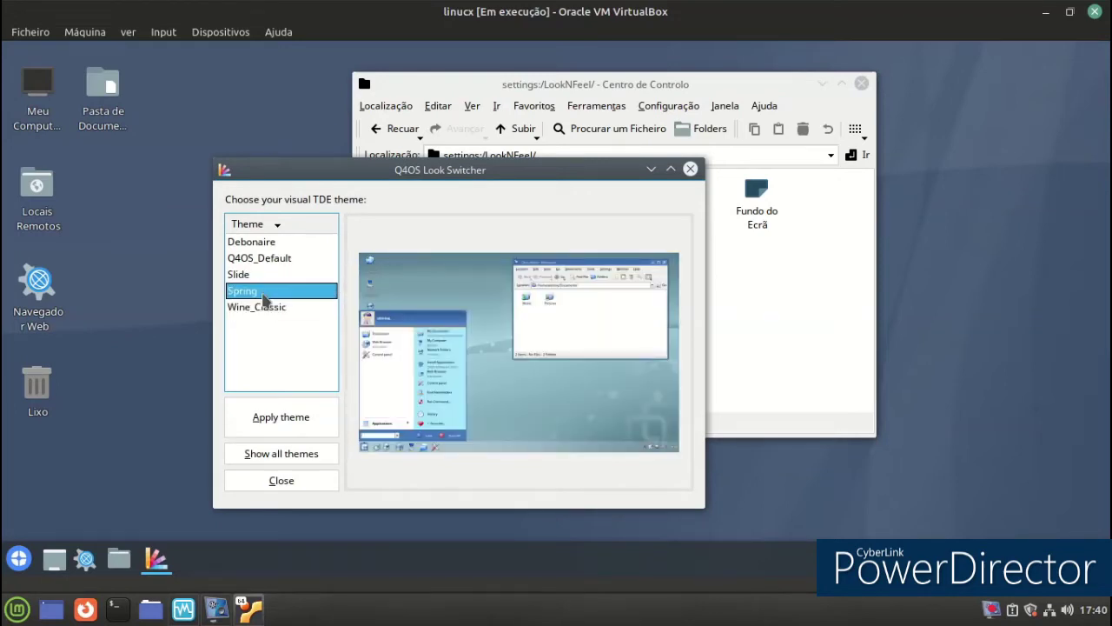
{"action": "left_click", "coordinate": [265, 276]}
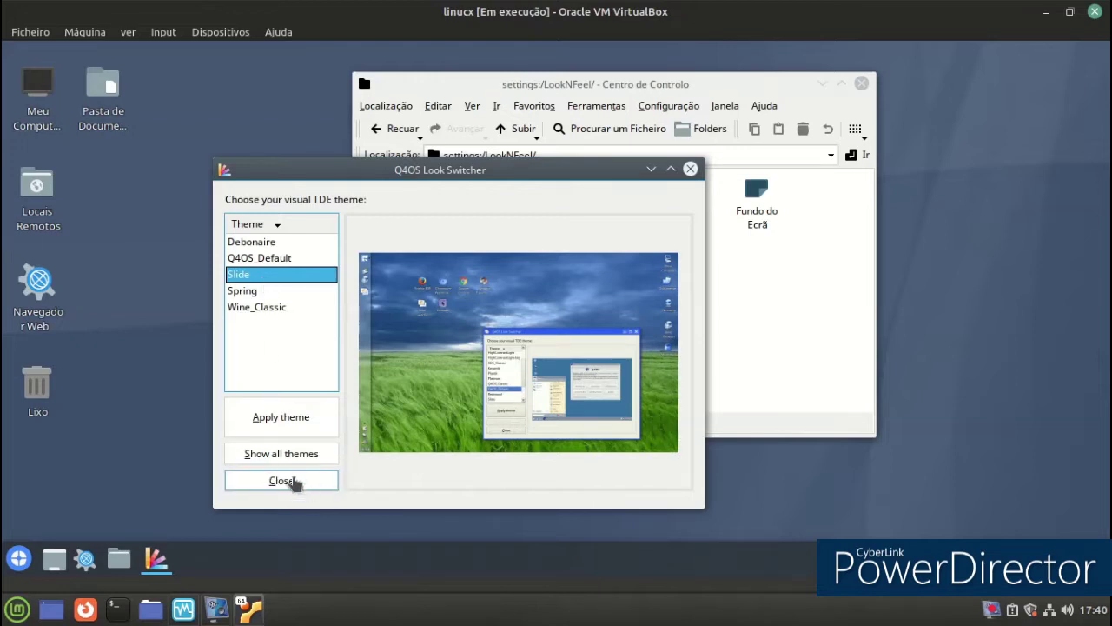
{"action": "left_click", "coordinate": [293, 421]}
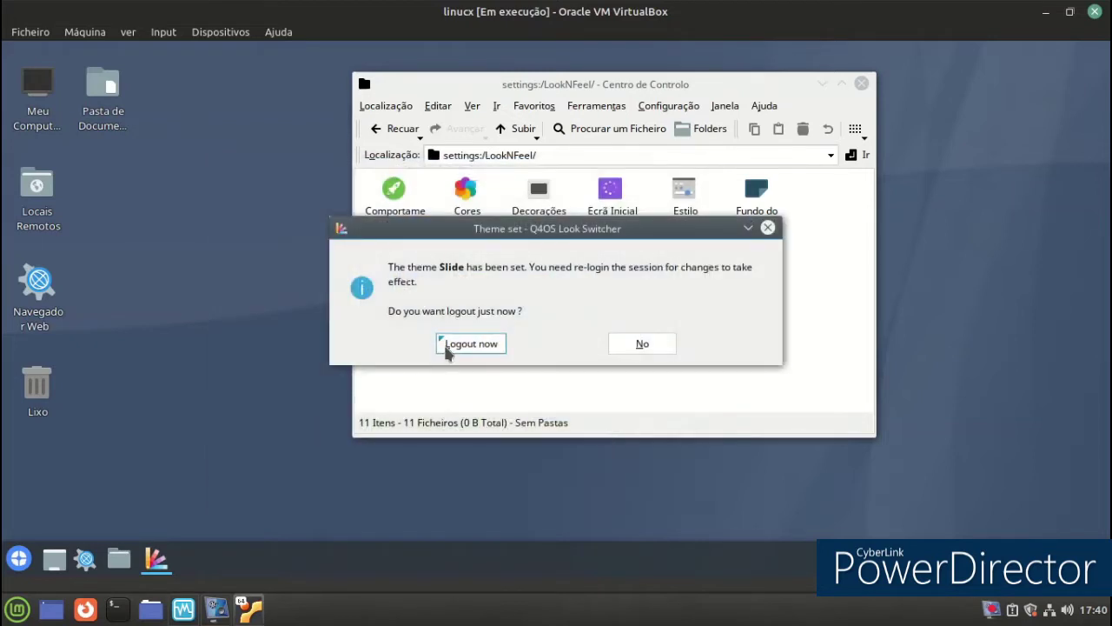
{"action": "left_click", "coordinate": [471, 344]}
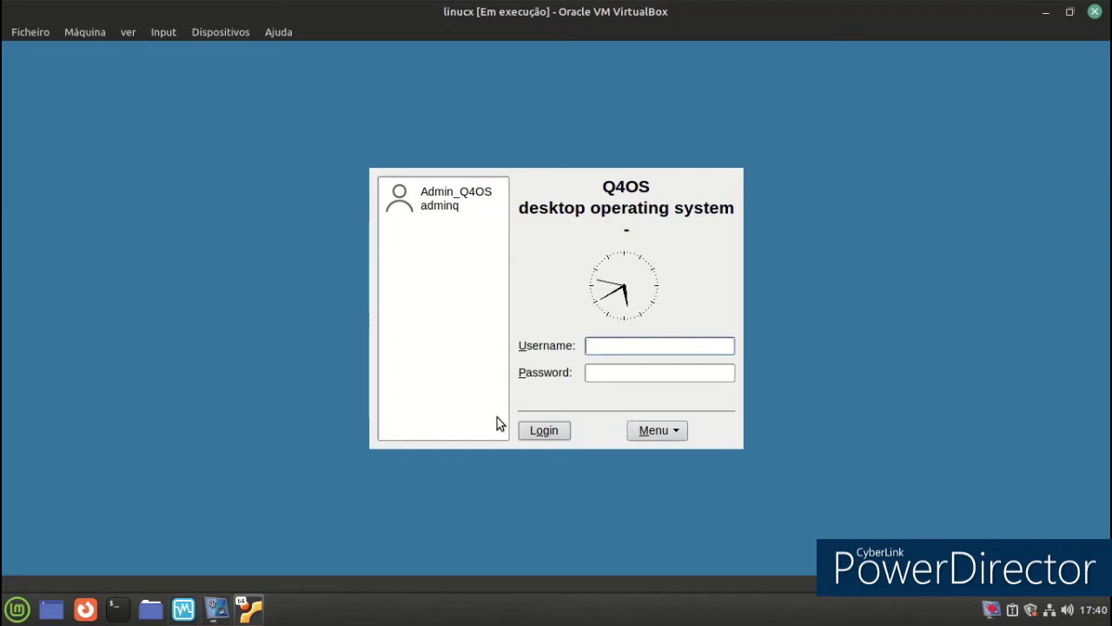
Enter the username and password on the login screen and submit them.
{"action": "left_click", "coordinate": [668, 433]}
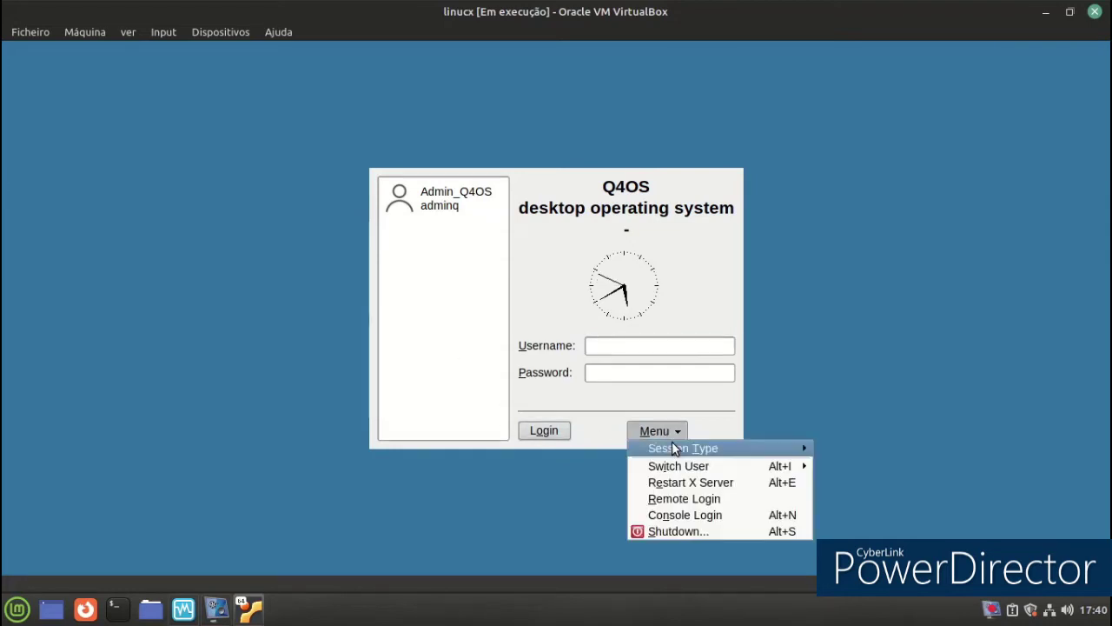
{"action": "left_click", "coordinate": [593, 520]}
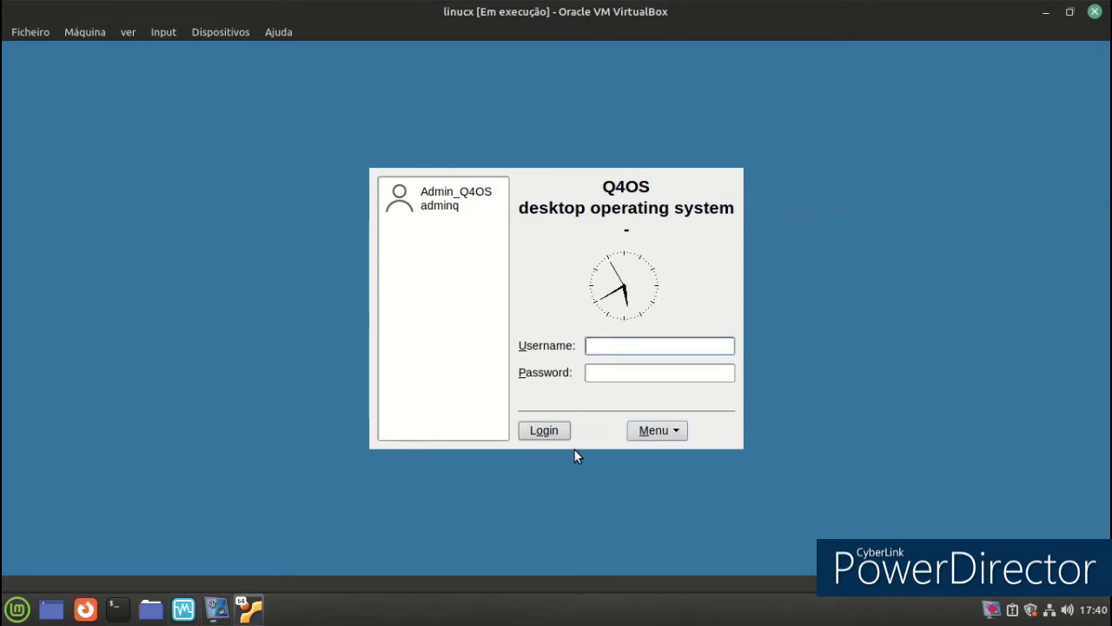
{"action": "type", "text": "admin"}
{"action": "left_click", "coordinate": [601, 375]}
{"action": "type", "text": "ad"}
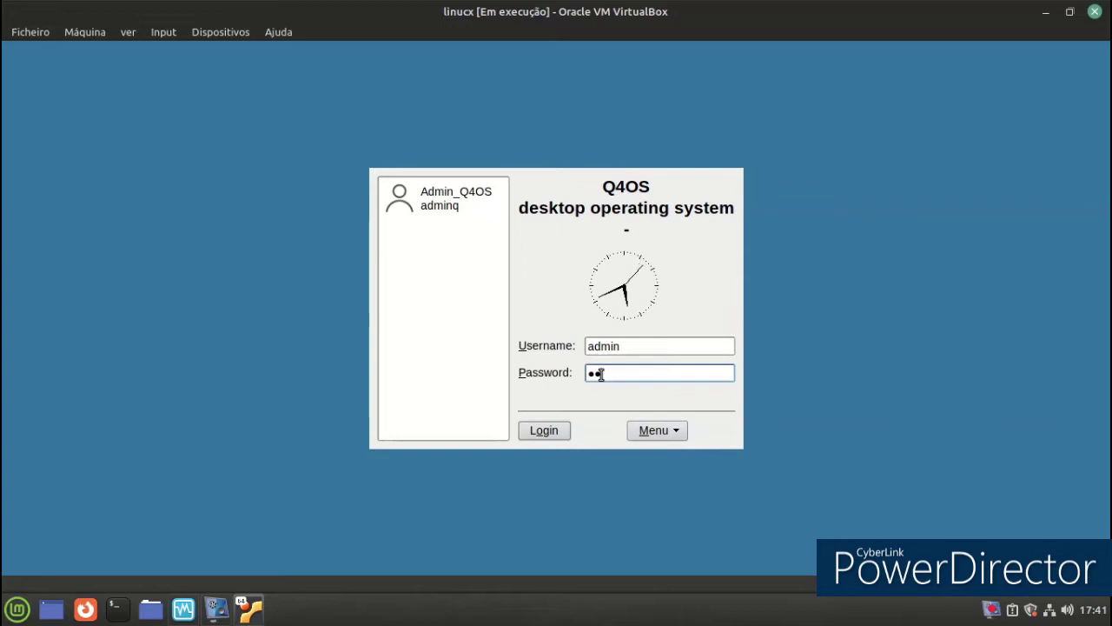
{"action": "type", "text": "min"}
{"action": "key", "text": "Return"}
Retry the password after failed logins until signed in, then hide the screen recorder.
{"action": "type", "text": "admi"}
{"action": "key", "text": "Return"}
{"action": "type", "text": "••"}
{"action": "key", "text": "Return"}
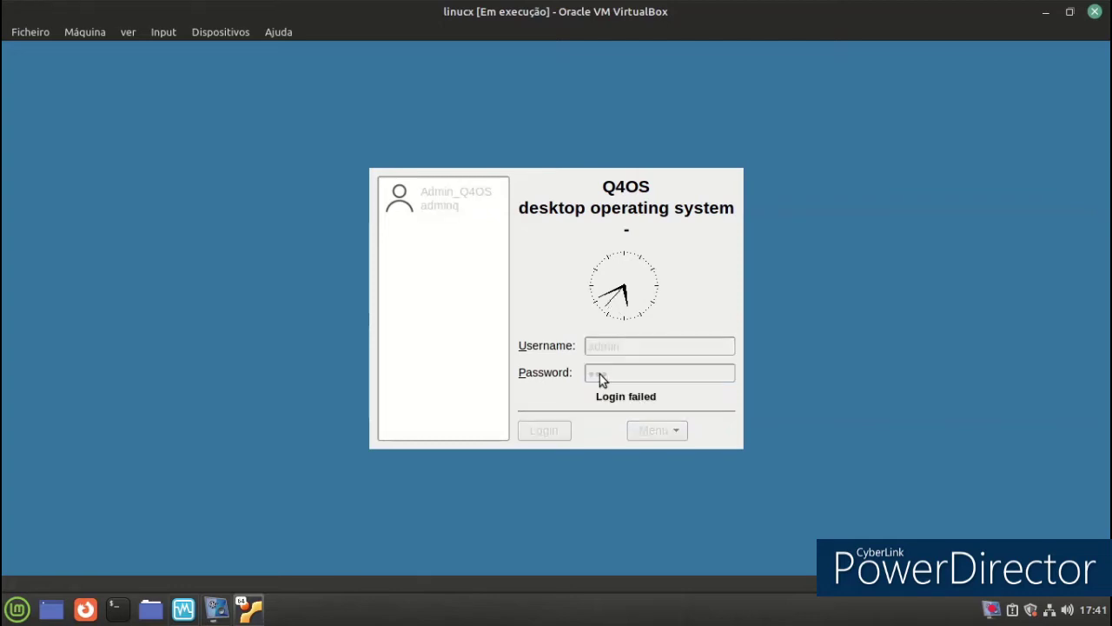
{"action": "left_click", "coordinate": [216, 610]}
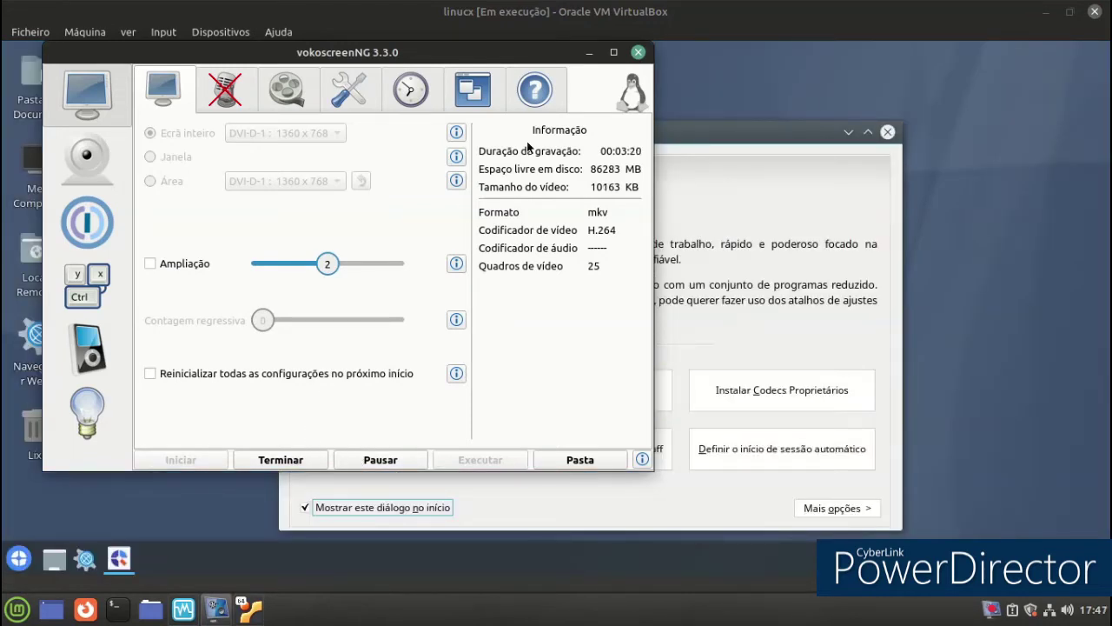
{"action": "left_click", "coordinate": [589, 52]}
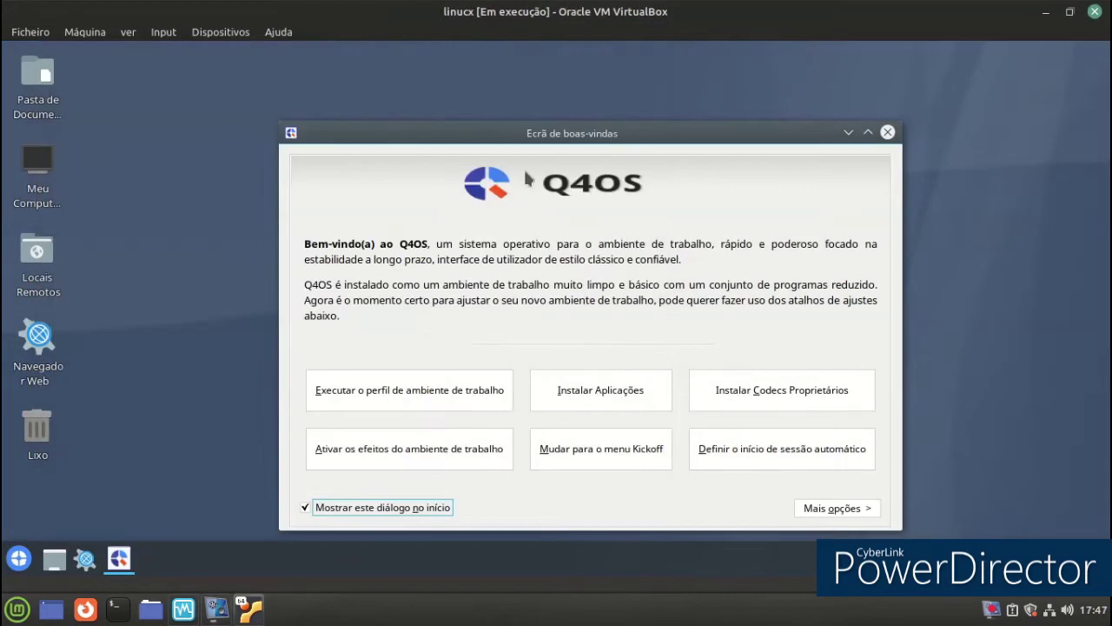
Close the desktop profile installer and turn on desktop effects.
{"action": "left_click", "coordinate": [474, 396]}
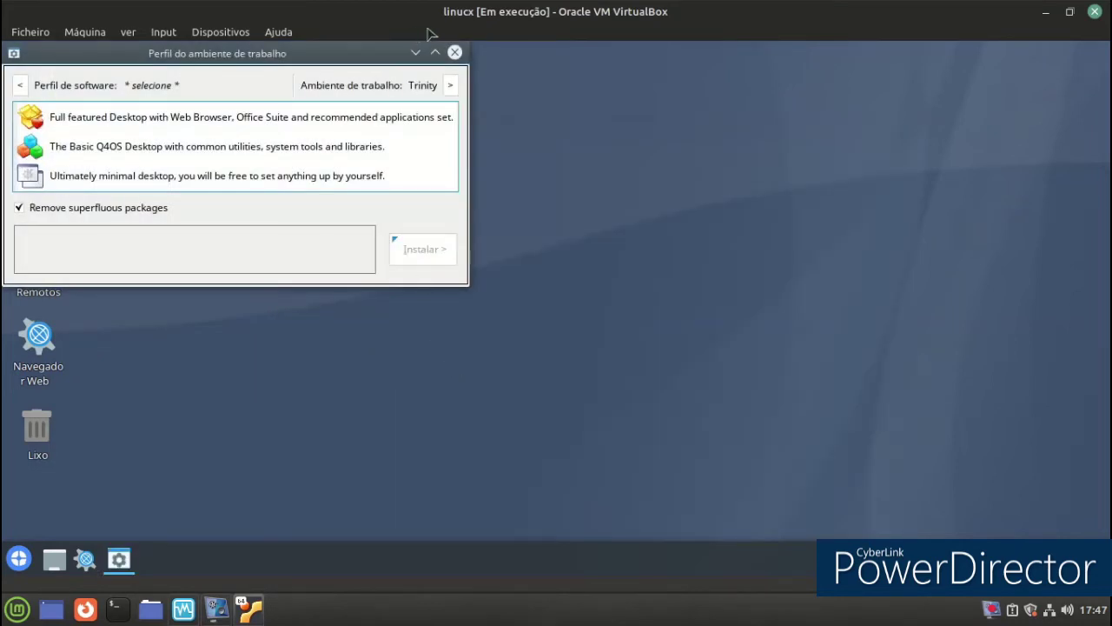
{"action": "left_click", "coordinate": [455, 52]}
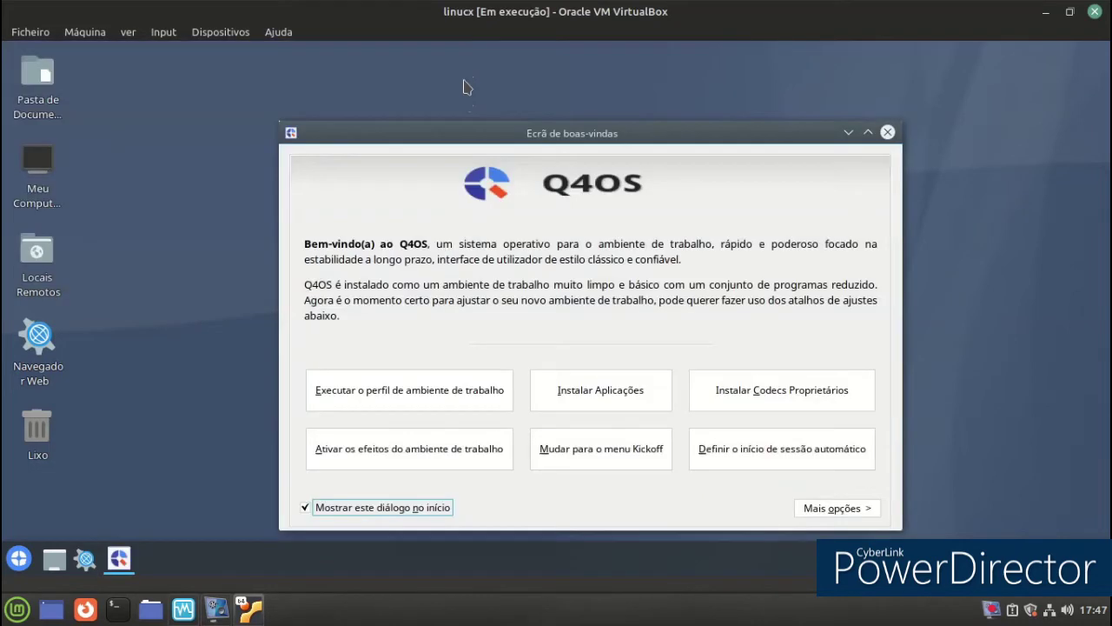
{"action": "left_click", "coordinate": [461, 465]}
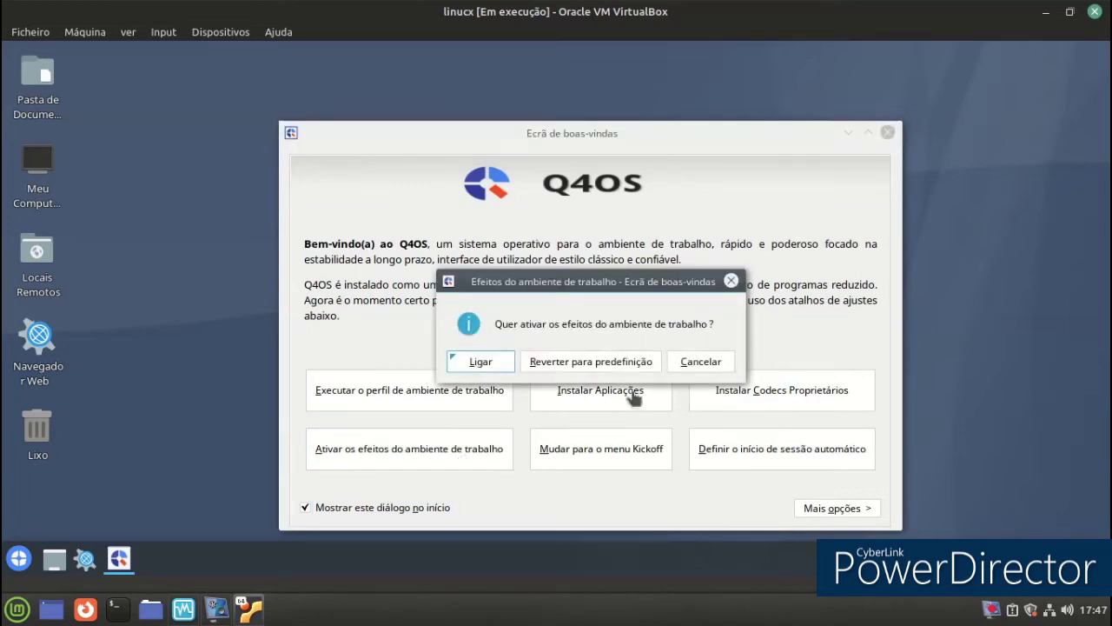
{"action": "left_click", "coordinate": [487, 363]}
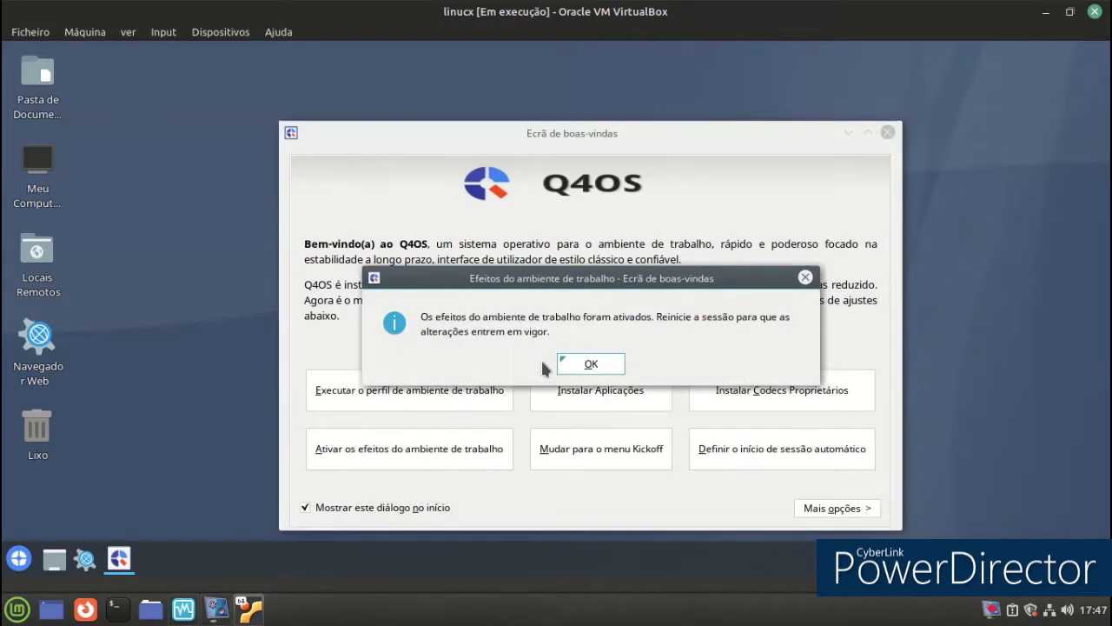
{"action": "left_click_drag", "start_coordinate": [549, 298], "coordinate": [416, 239]}
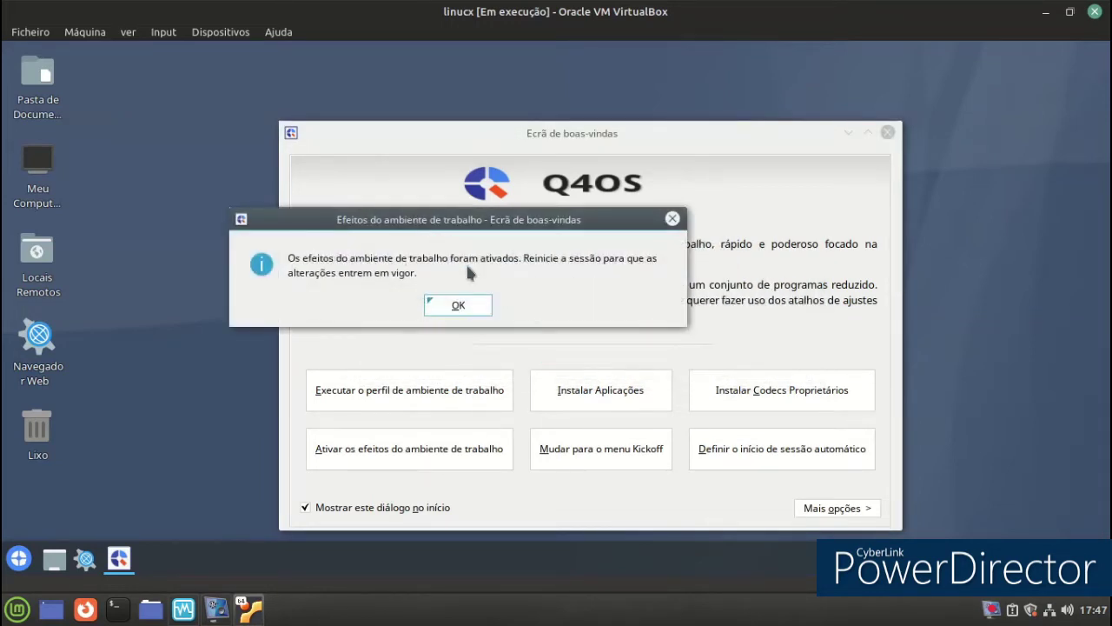
{"action": "left_click", "coordinate": [439, 306]}
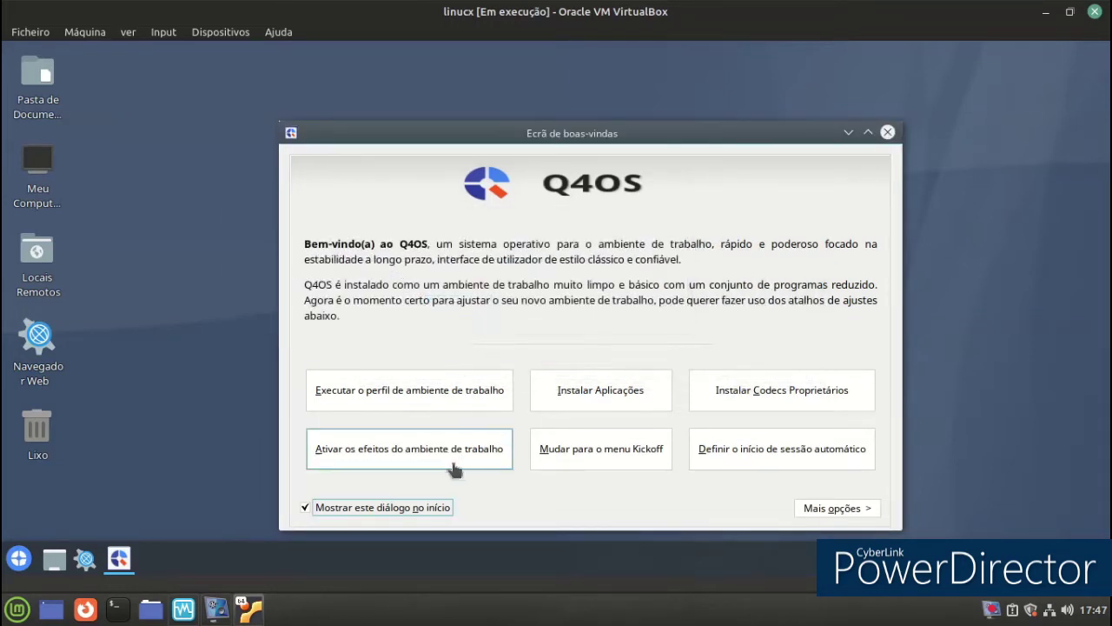
Switch the start menu to the Clássico style, check it, and apply.
{"action": "left_click", "coordinate": [571, 467]}
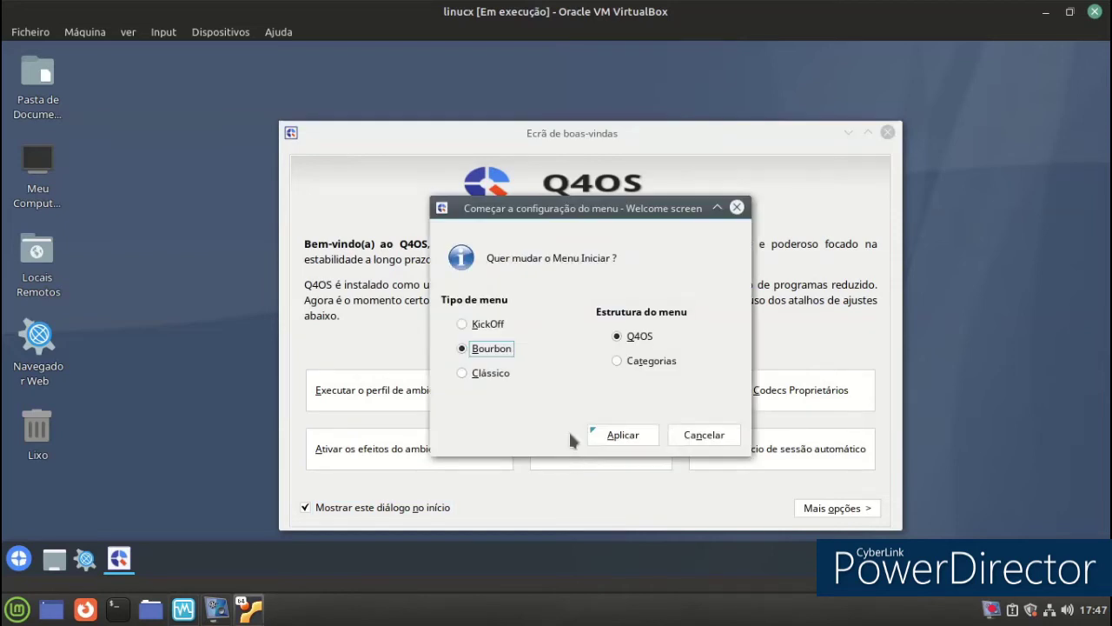
{"action": "left_click", "coordinate": [511, 376]}
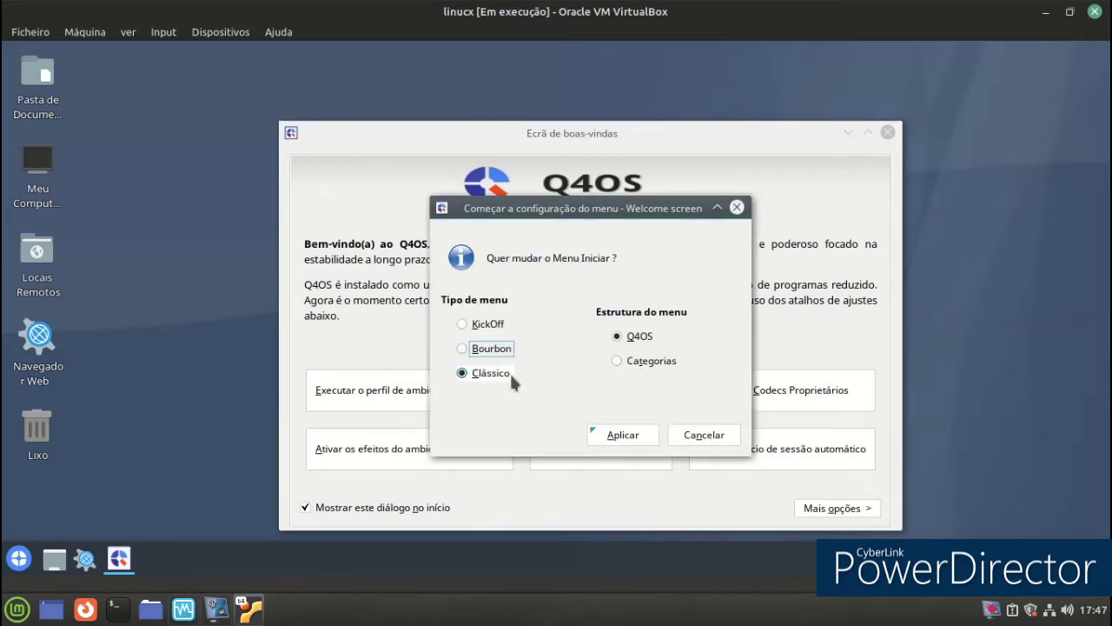
{"action": "left_click", "coordinate": [29, 562]}
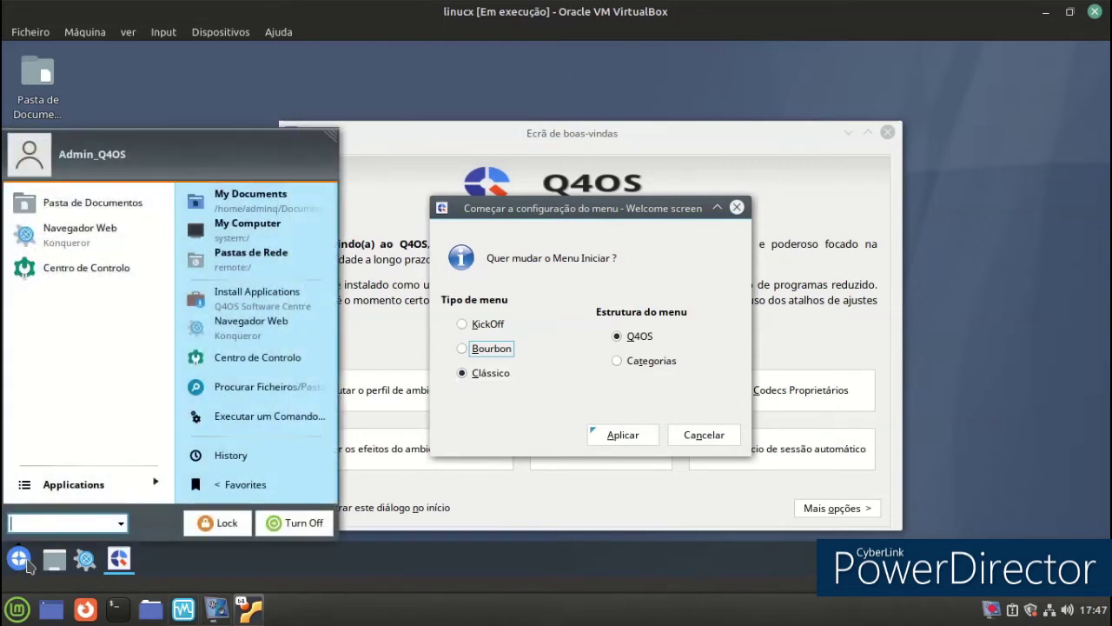
{"action": "left_click", "coordinate": [223, 57]}
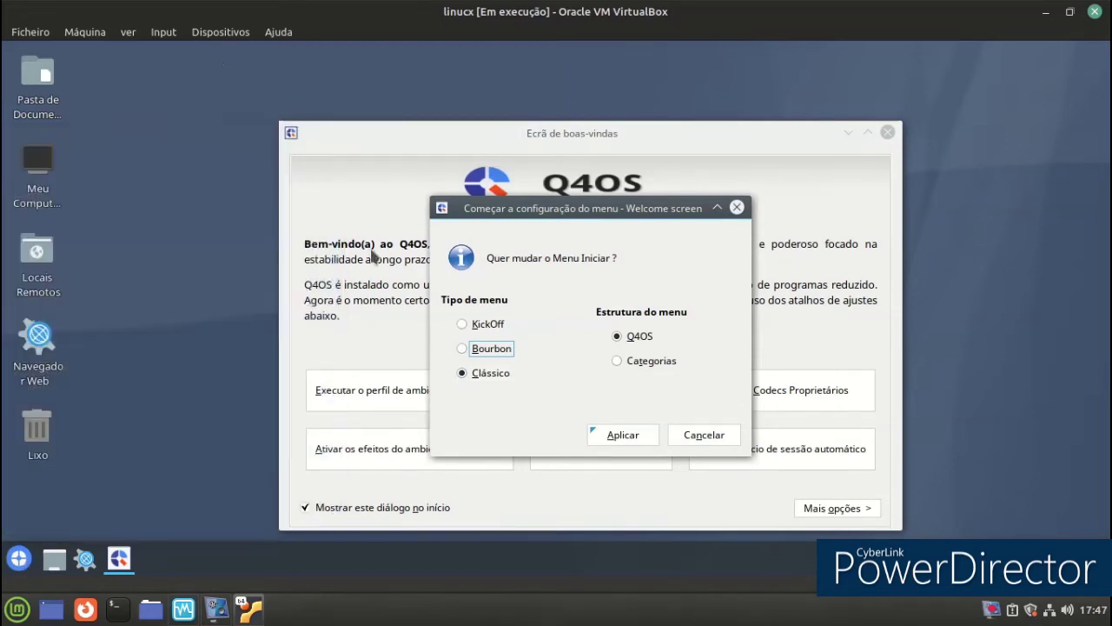
{"action": "left_click", "coordinate": [622, 436]}
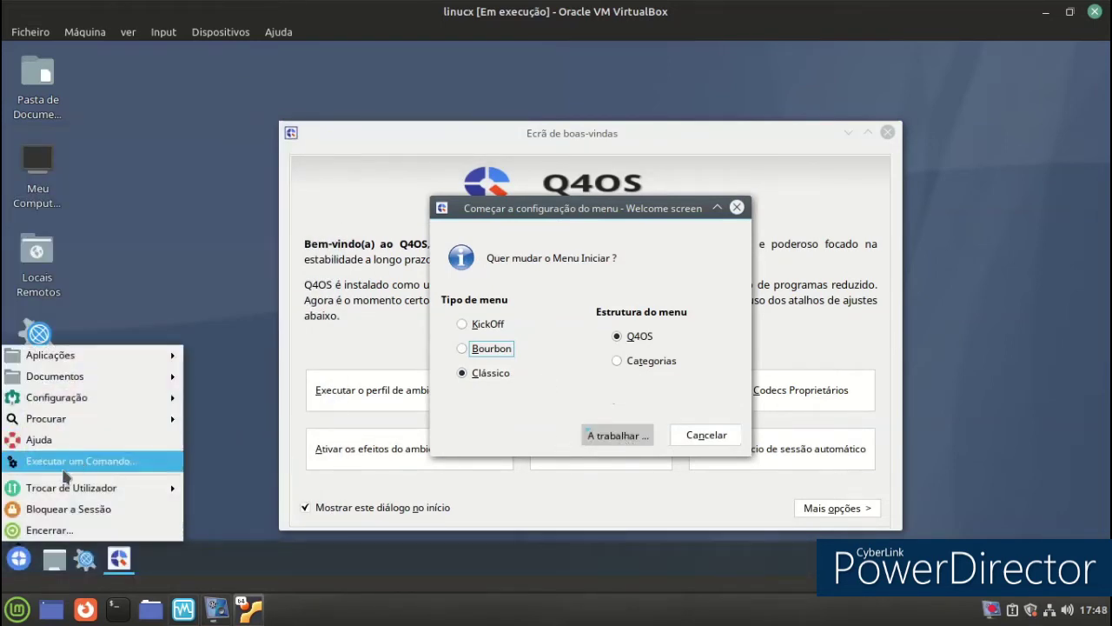
{"action": "left_click", "coordinate": [588, 361]}
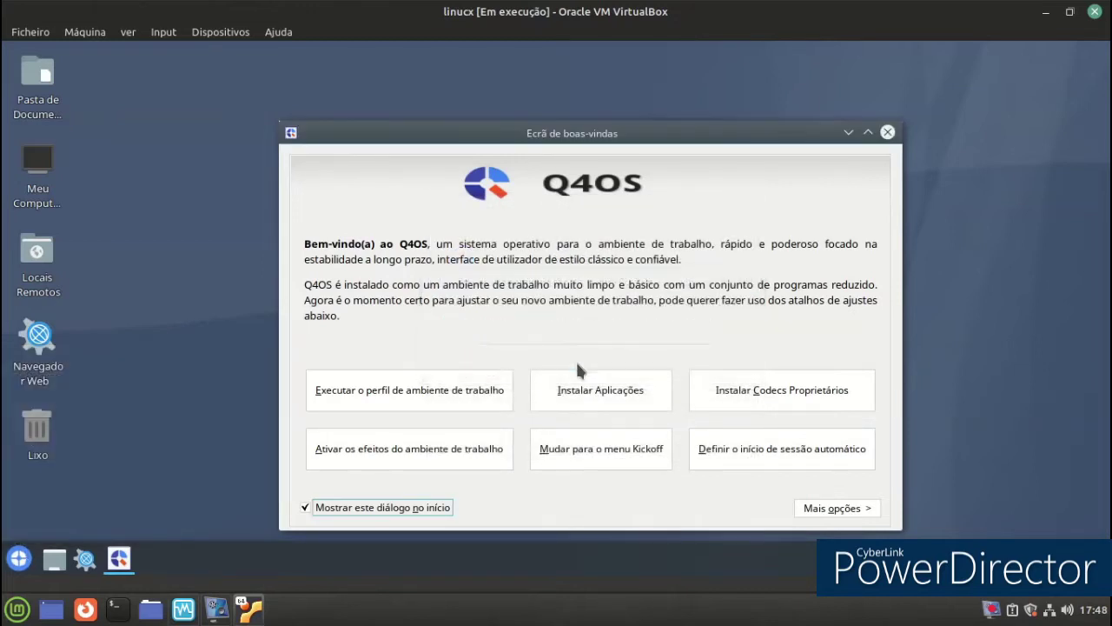
Apply the Kickoff menu style and browse its Computer section.
{"action": "left_click", "coordinate": [606, 449]}
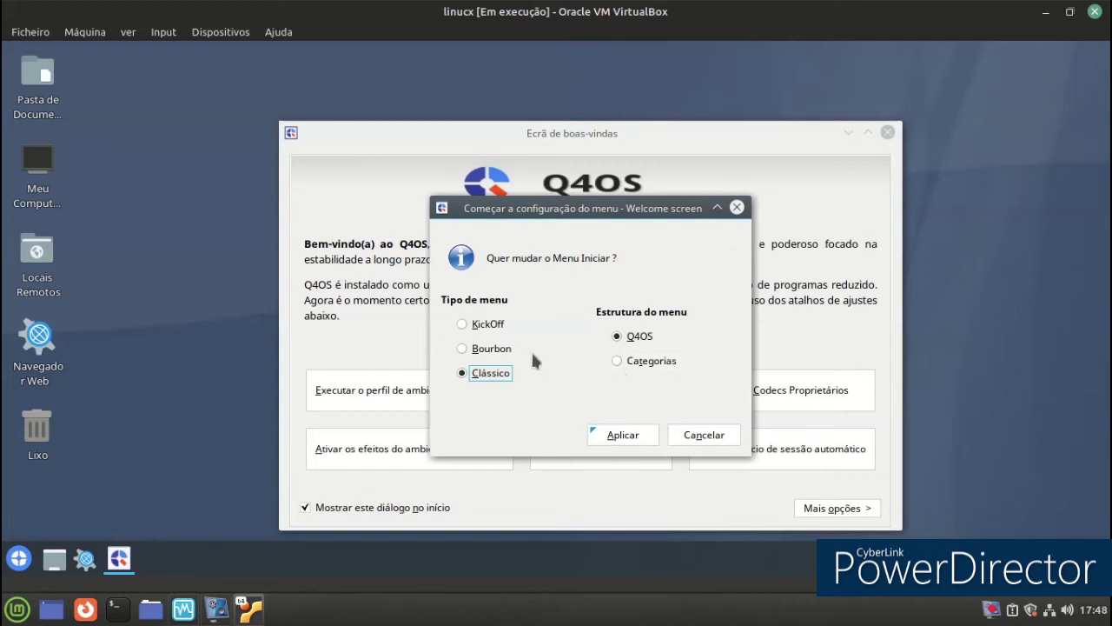
{"action": "left_click", "coordinate": [619, 439]}
{"action": "left_click", "coordinate": [18, 559]}
{"action": "left_click", "coordinate": [150, 488]}
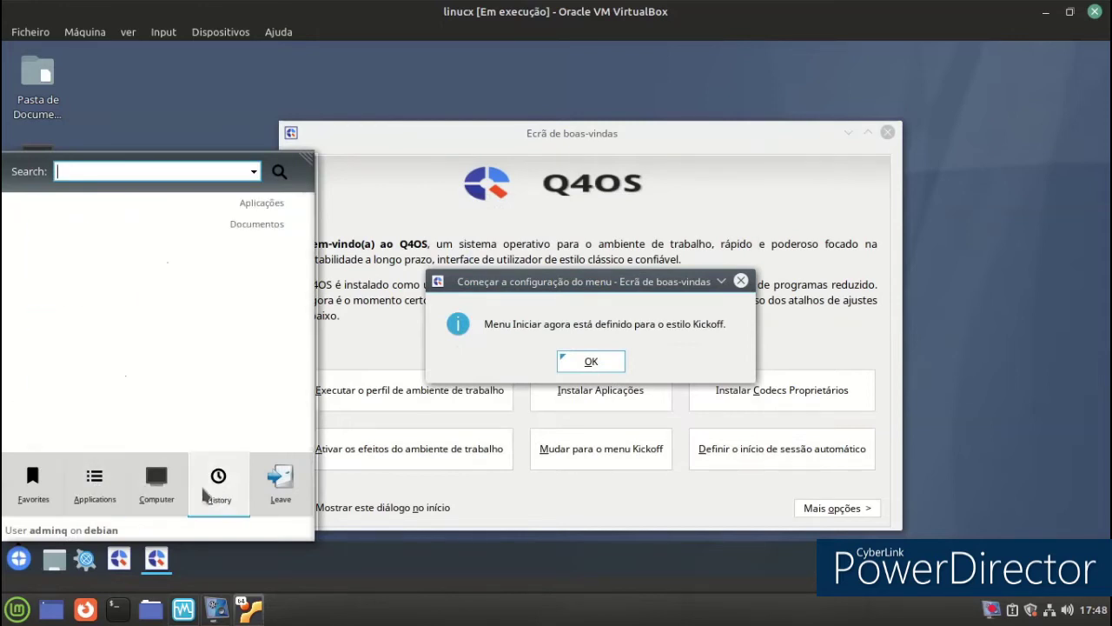
{"action": "mouse_move", "coordinate": [265, 493]}
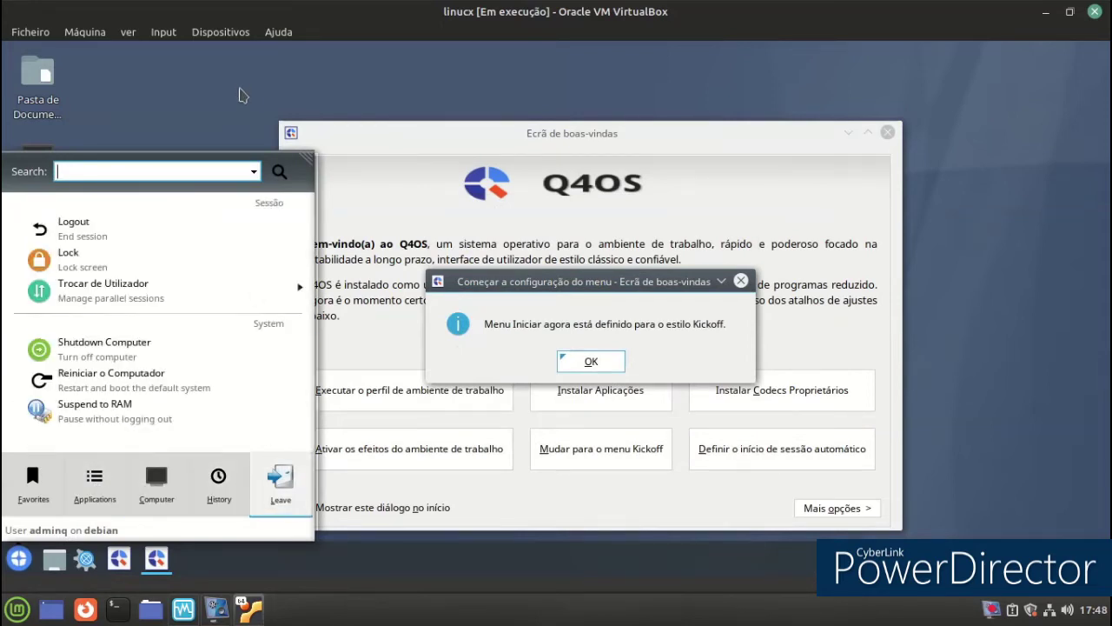
{"action": "left_click", "coordinate": [635, 349]}
{"action": "left_click", "coordinate": [621, 362]}
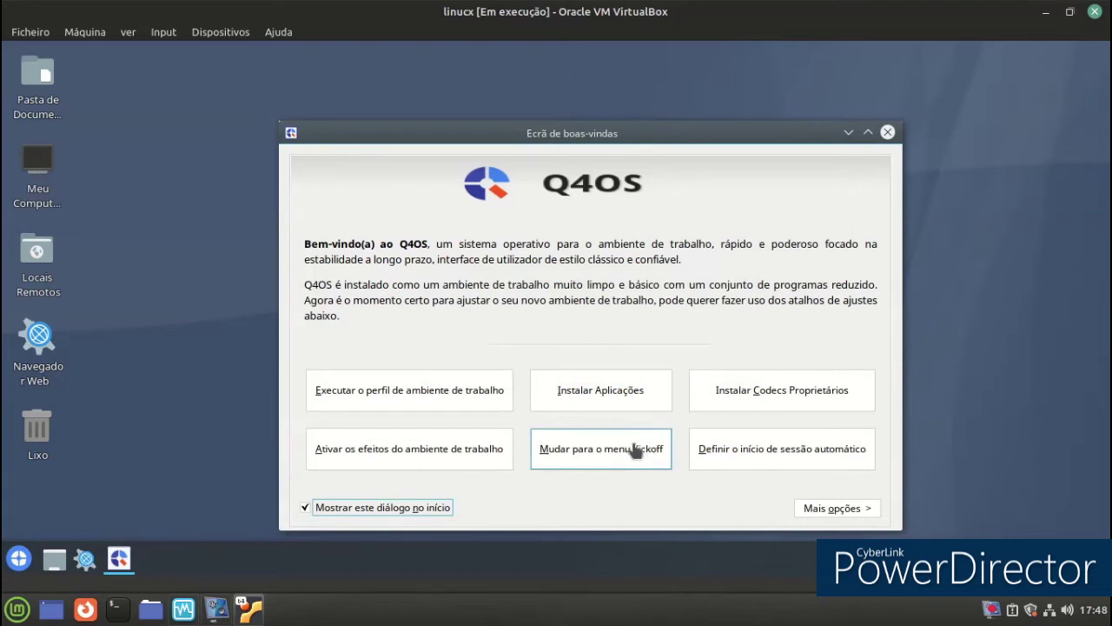
Apply Kickoff with the Q4OS menu structure and confirm it in the start menu.
{"action": "left_click", "coordinate": [622, 457]}
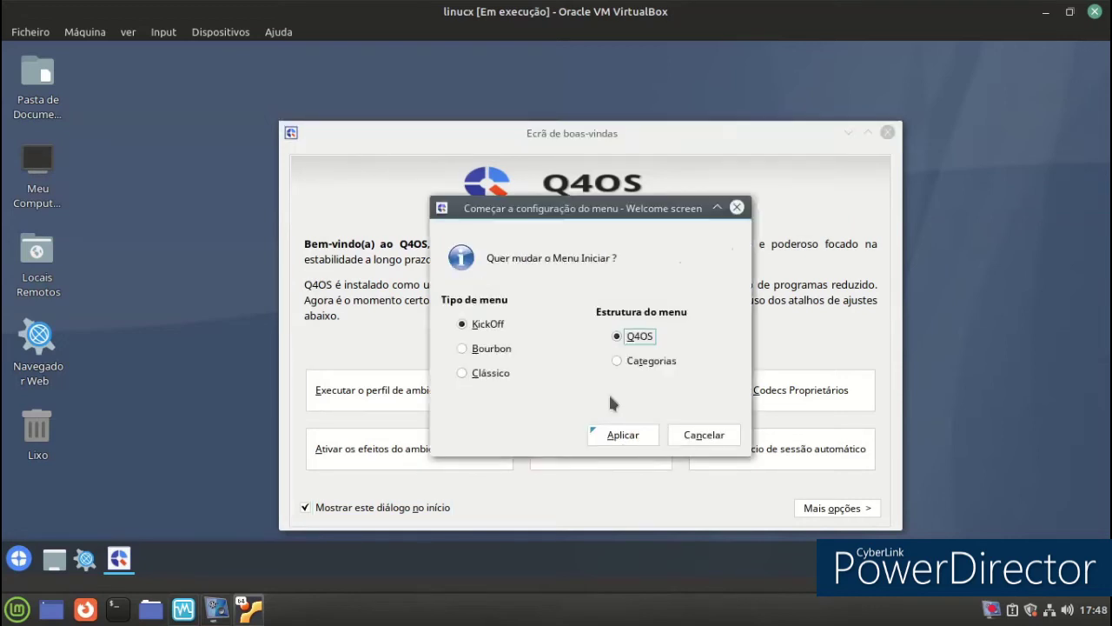
{"action": "left_click", "coordinate": [617, 336]}
{"action": "left_click", "coordinate": [609, 434]}
{"action": "left_click", "coordinate": [21, 558]}
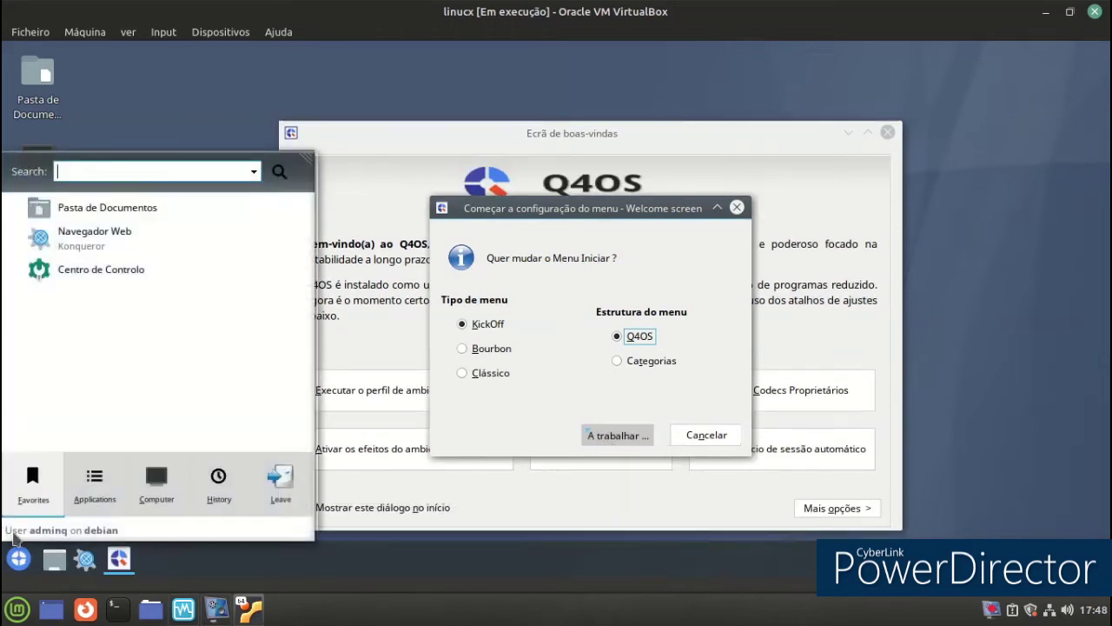
{"action": "left_click", "coordinate": [26, 557]}
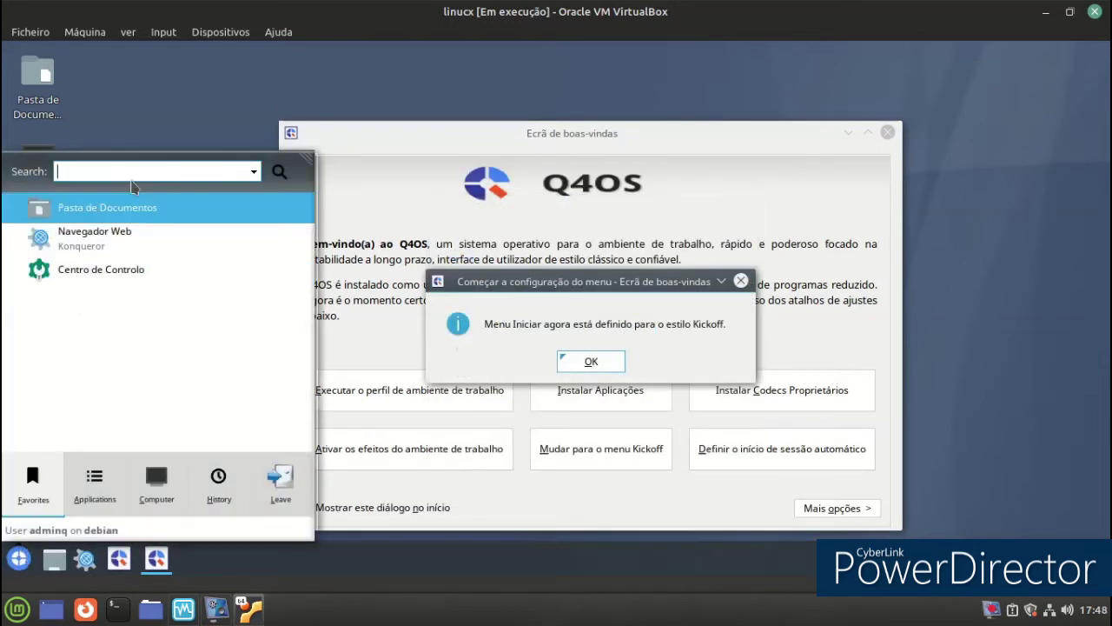
{"action": "left_click", "coordinate": [153, 110]}
{"action": "left_click", "coordinate": [588, 361]}
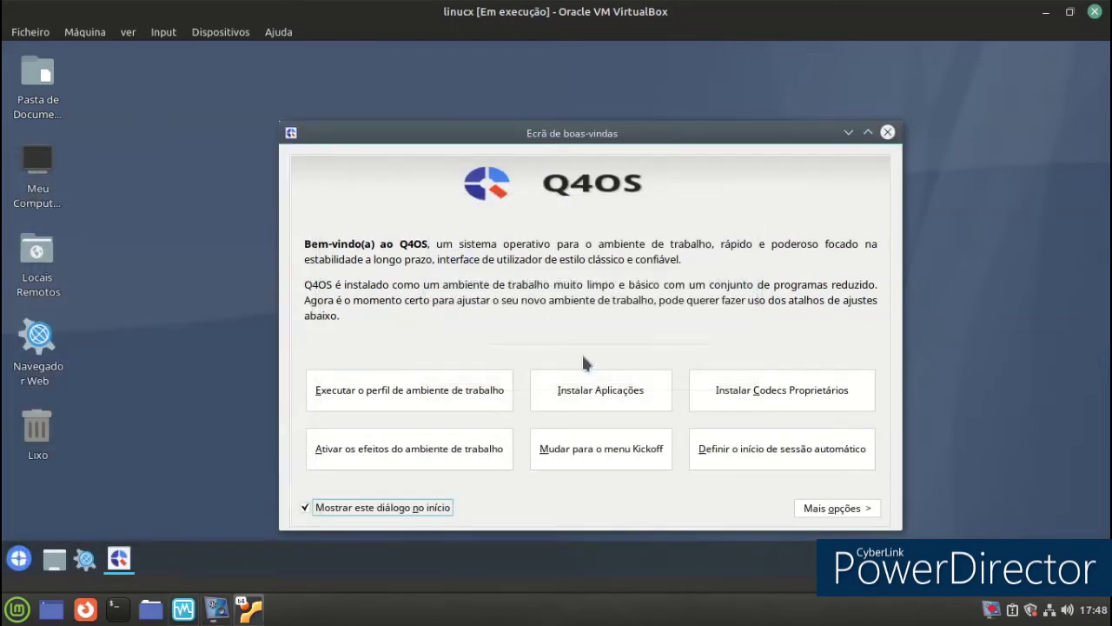
Leave auto-login unchanged, cancel the proprietary codecs wizard, and show more welcome screen options.
{"action": "left_click", "coordinate": [729, 437]}
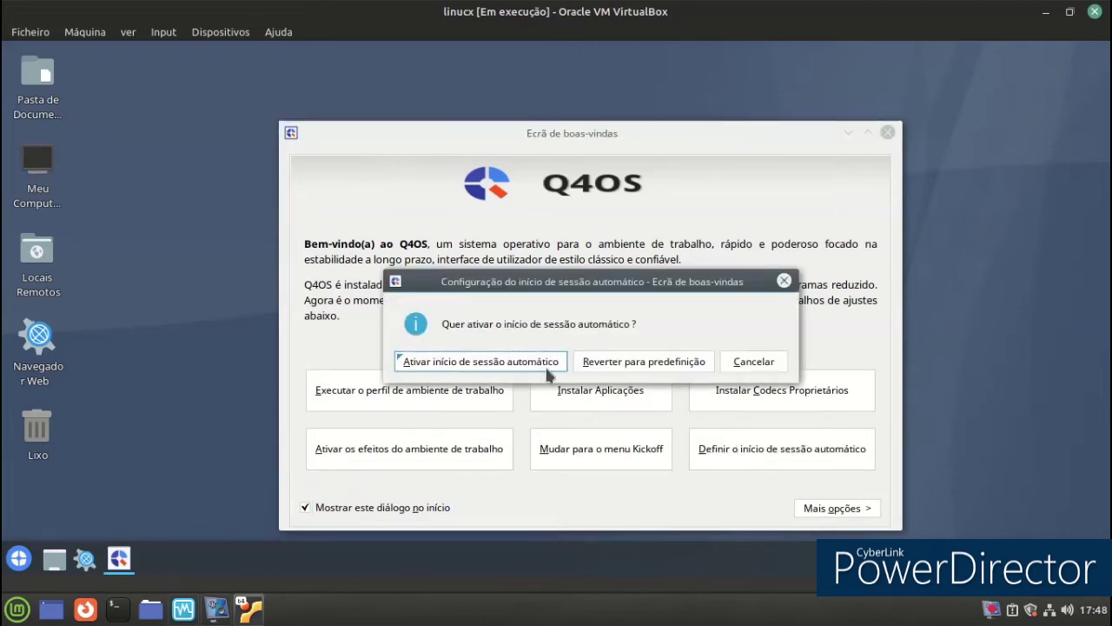
{"action": "left_click", "coordinate": [735, 361]}
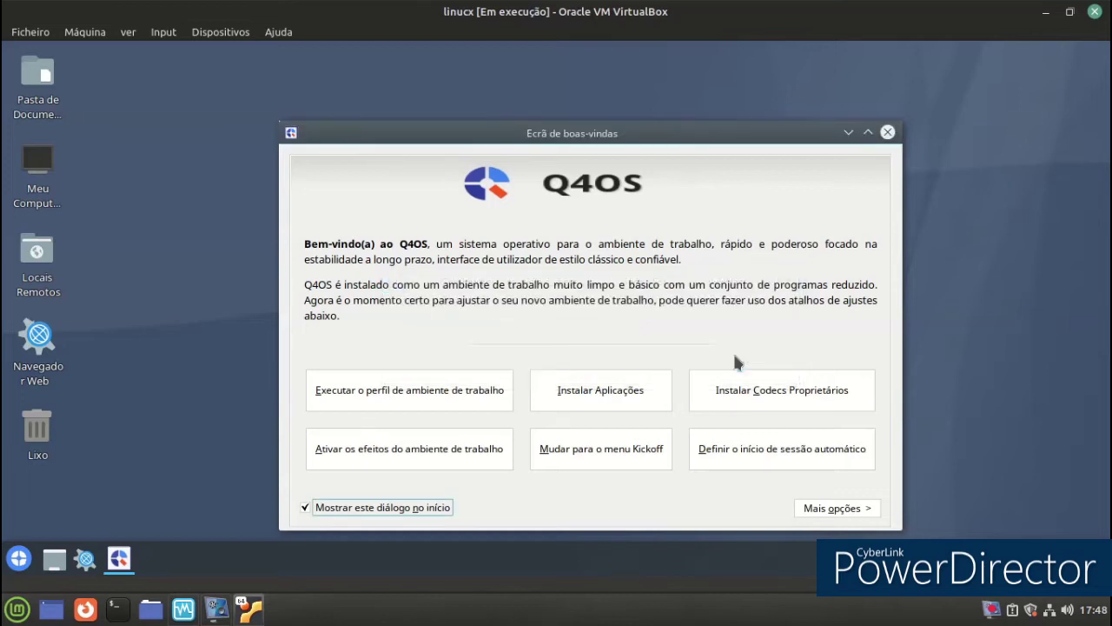
{"action": "left_click", "coordinate": [754, 398]}
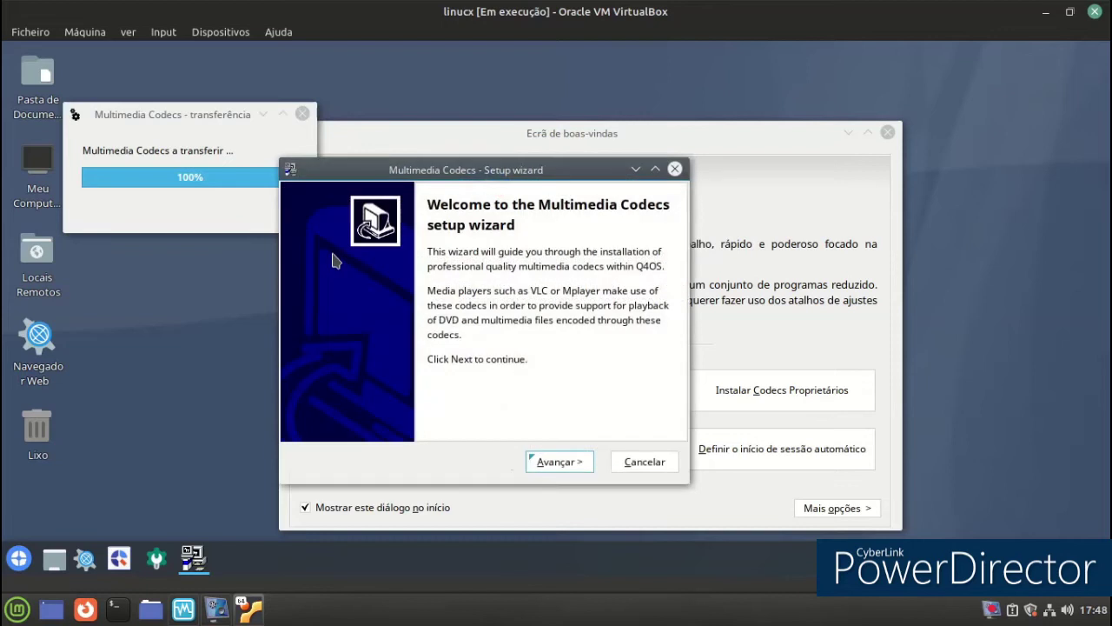
{"action": "left_click", "coordinate": [553, 463]}
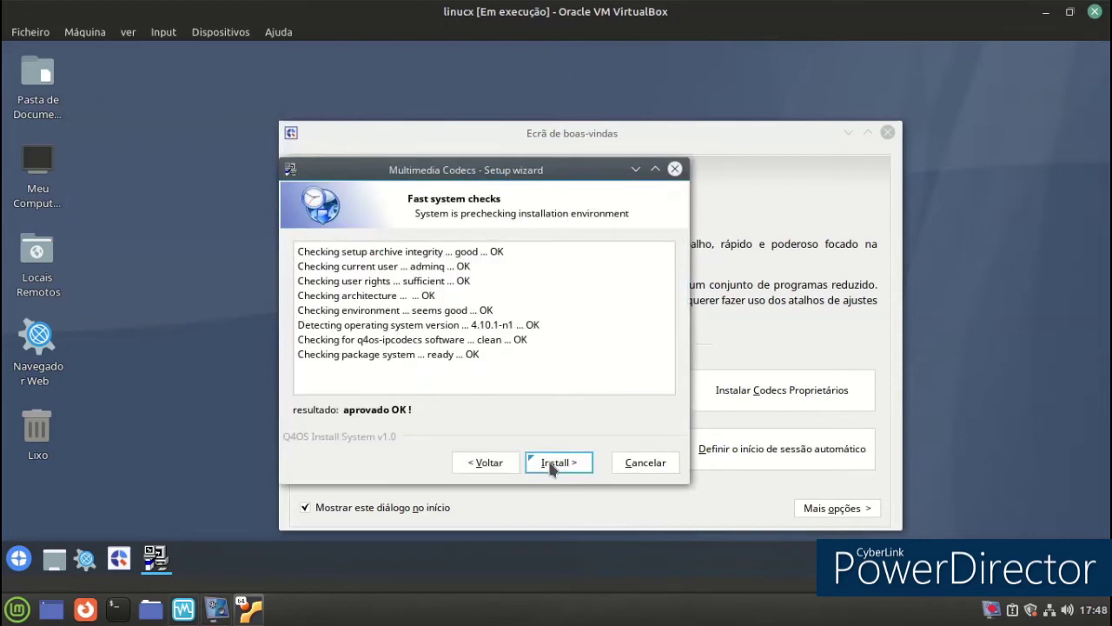
{"action": "left_click", "coordinate": [627, 463]}
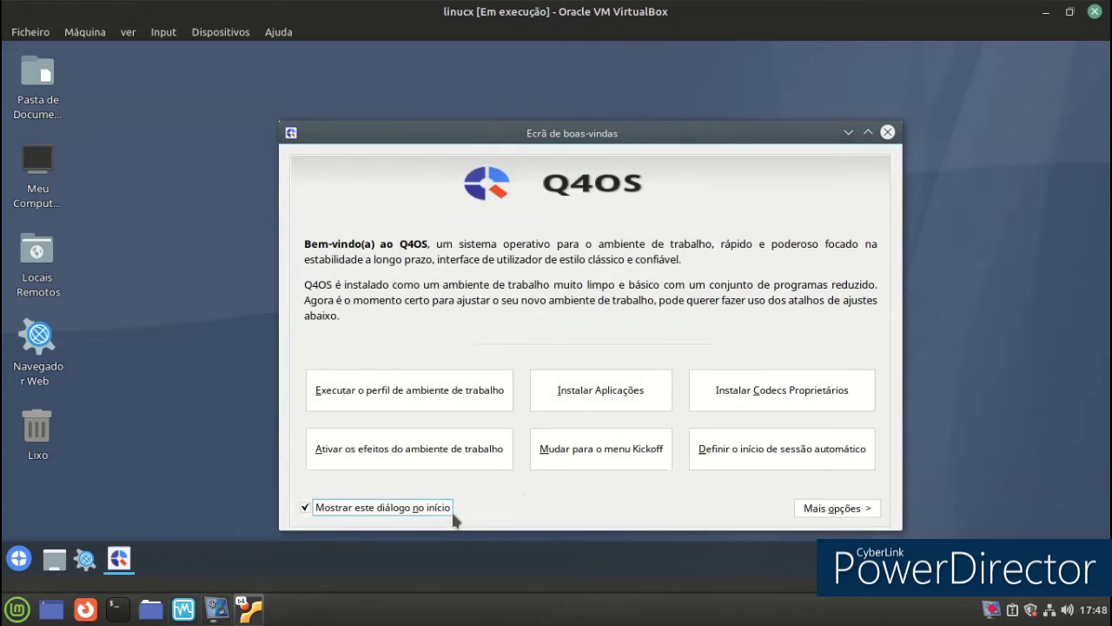
{"action": "left_click", "coordinate": [825, 511]}
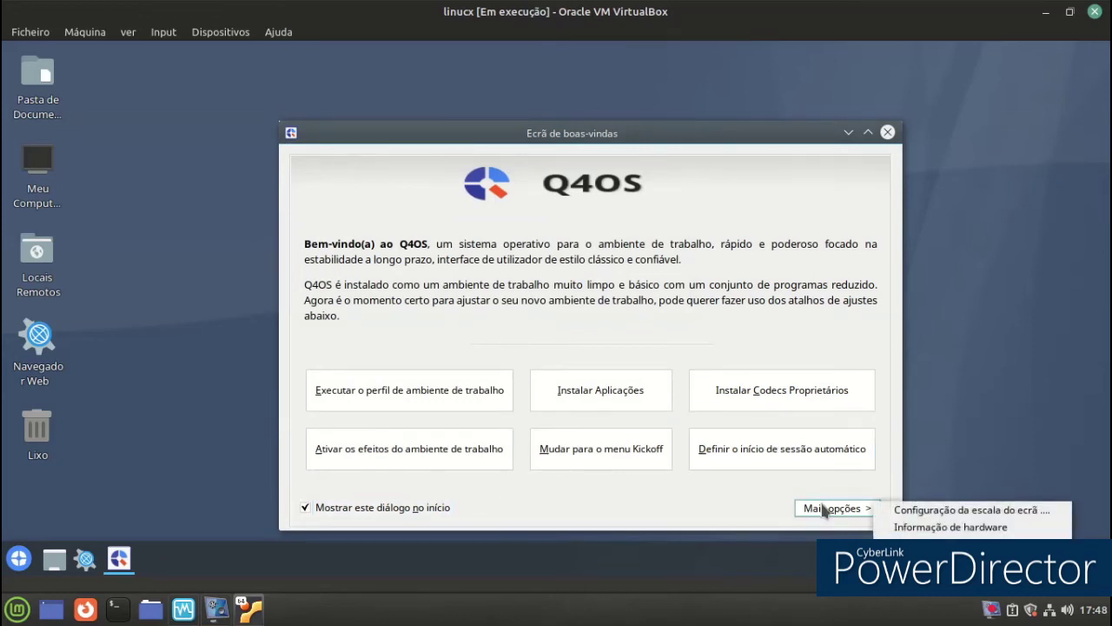
Open the screen scaler and close it, leaving scaling at 1.00.
{"action": "left_click", "coordinate": [923, 512]}
{"action": "left_click_drag", "start_coordinate": [227, 53], "coordinate": [473, 54]}
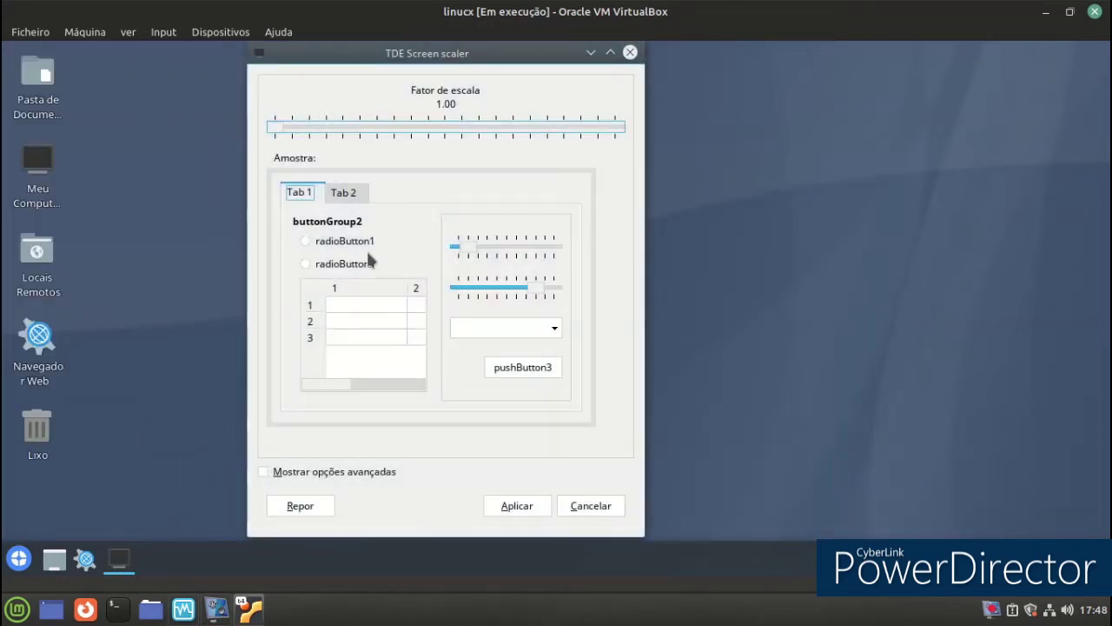
{"action": "left_click", "coordinate": [630, 53]}
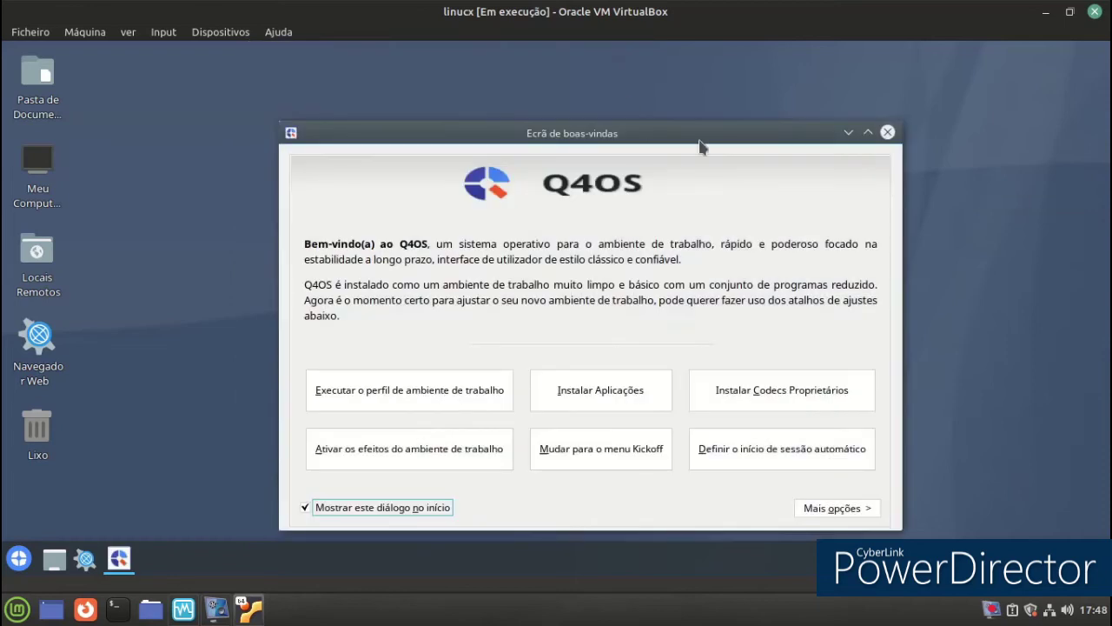
Close the welcome screen and open the Control panel from the Kickoff menu.
{"action": "left_click", "coordinate": [887, 133]}
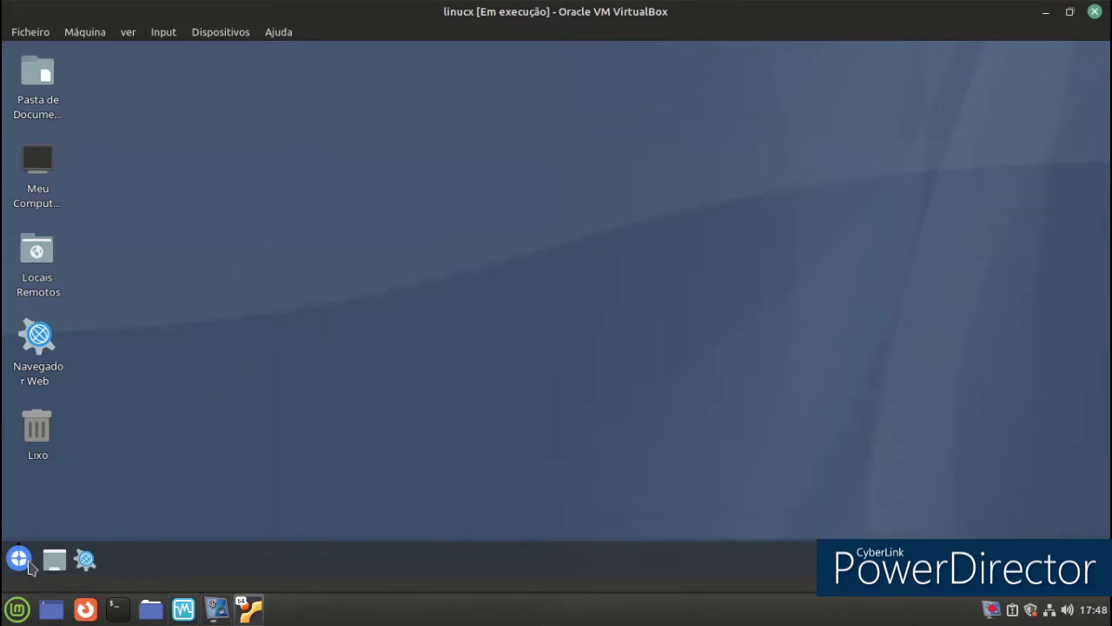
{"action": "left_click", "coordinate": [29, 563]}
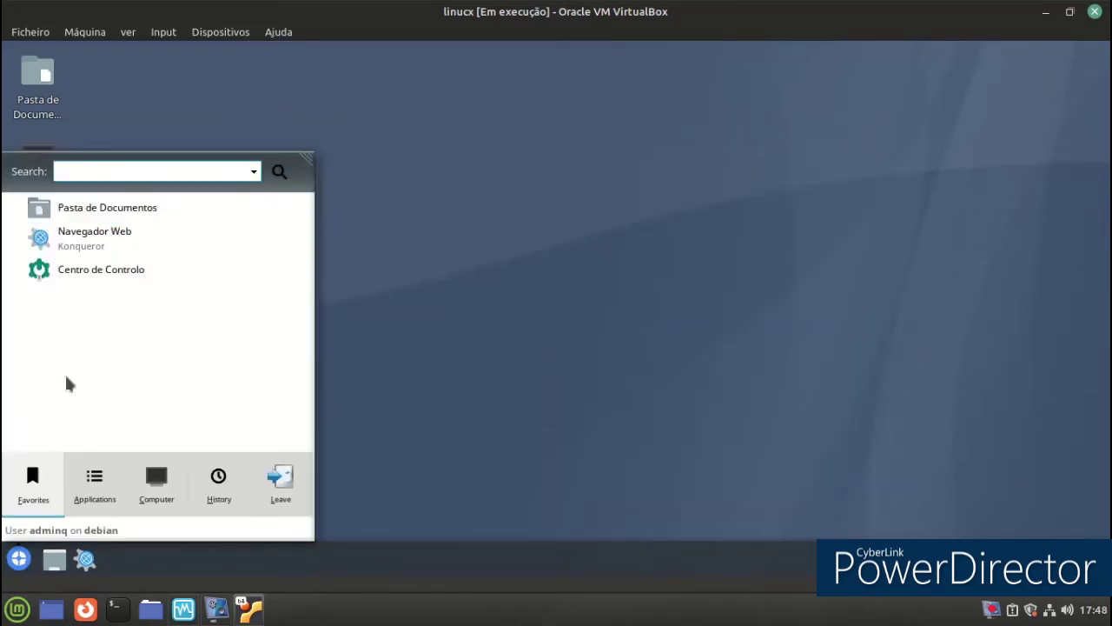
{"action": "mouse_move", "coordinate": [143, 497]}
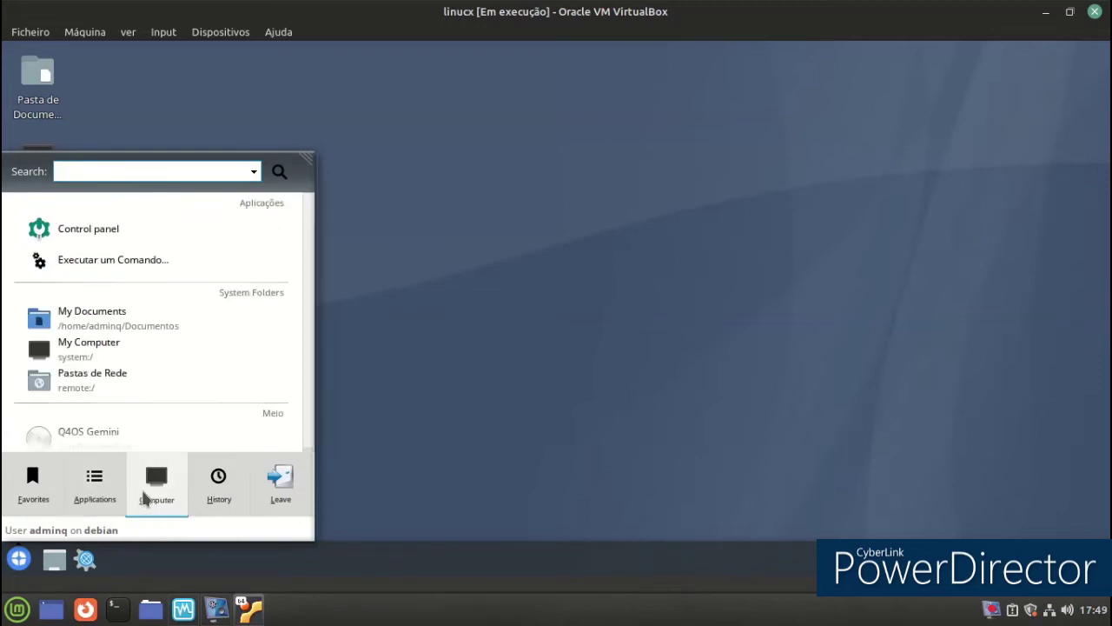
{"action": "left_click", "coordinate": [144, 233]}
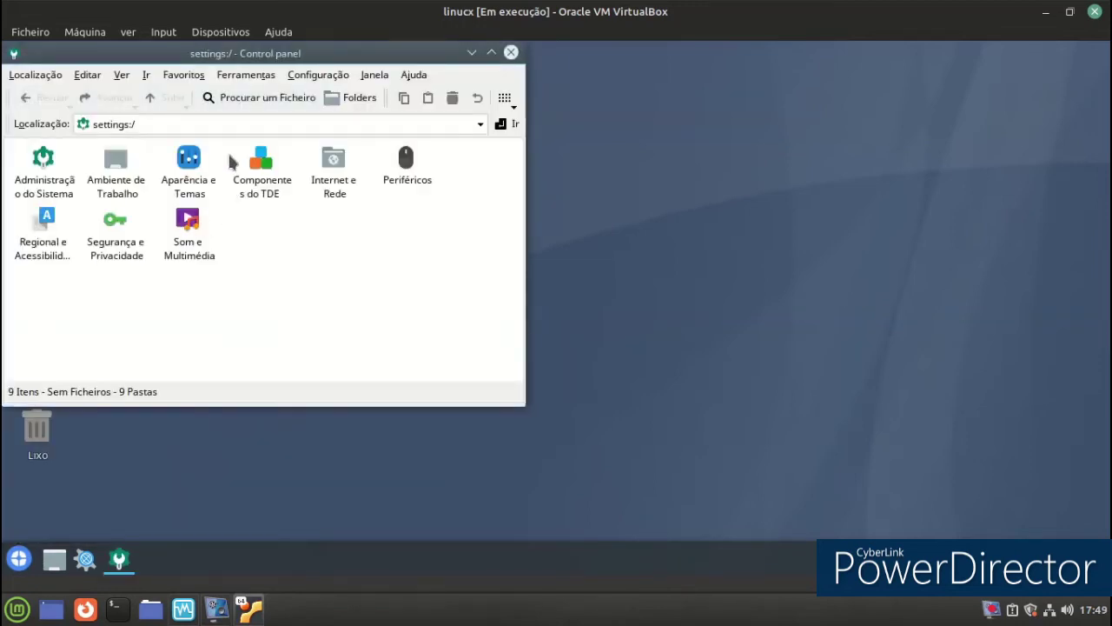
Centre the Control panel window and open its Aparência e Temas category.
{"action": "left_click_drag", "start_coordinate": [227, 53], "coordinate": [426, 92]}
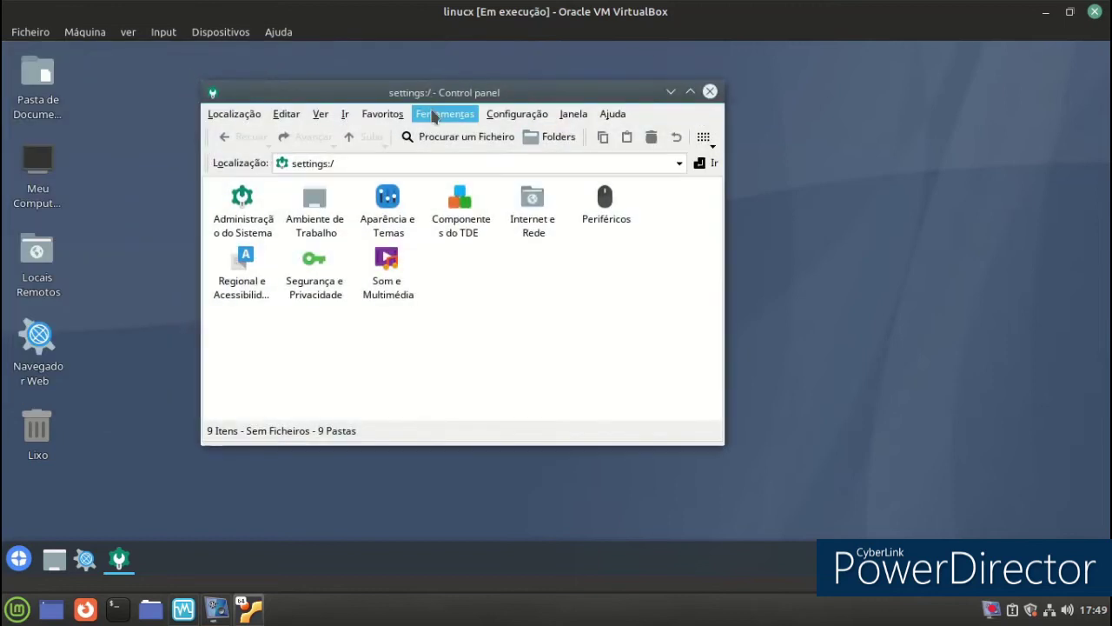
{"action": "left_click", "coordinate": [392, 209]}
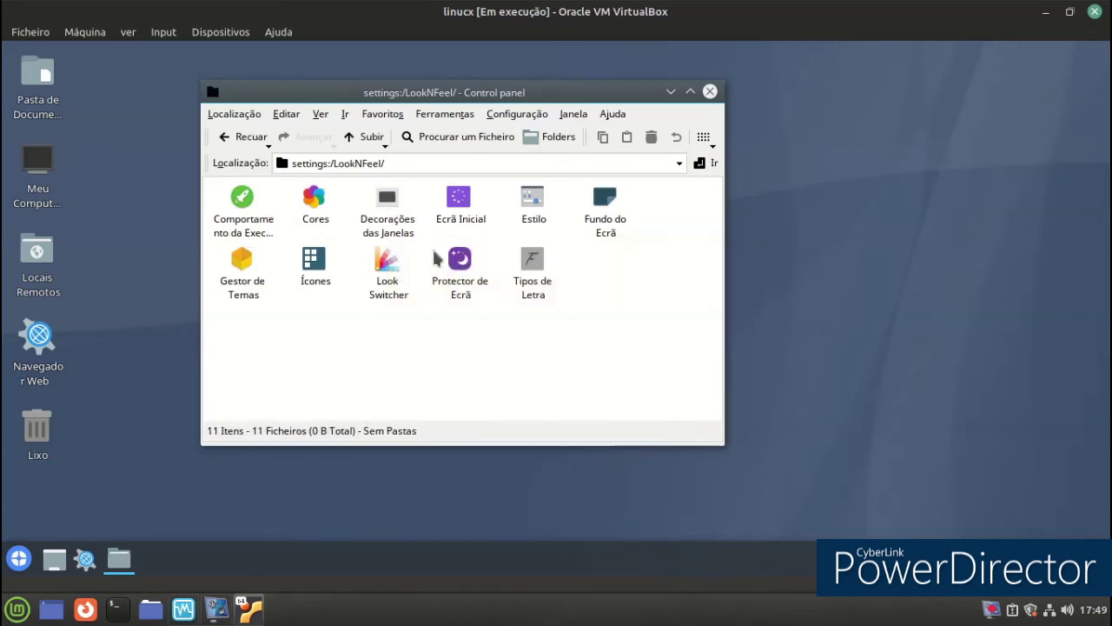
Set the background colour mode to Gradiente Elíptico, applied to all screens.
{"action": "left_click", "coordinate": [608, 207]}
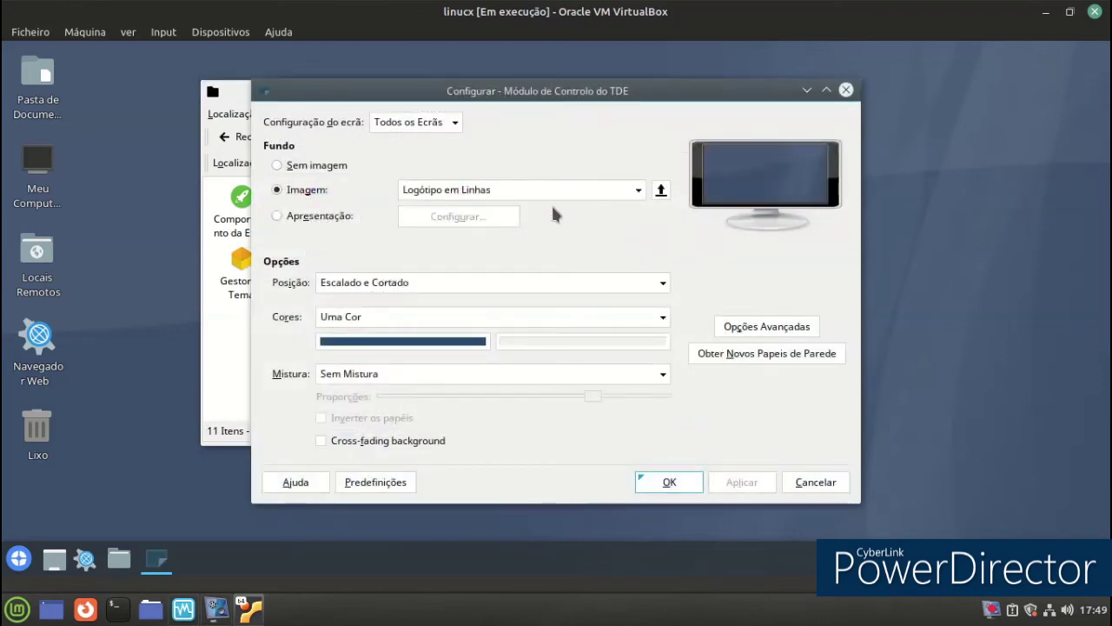
{"action": "left_click", "coordinate": [462, 318]}
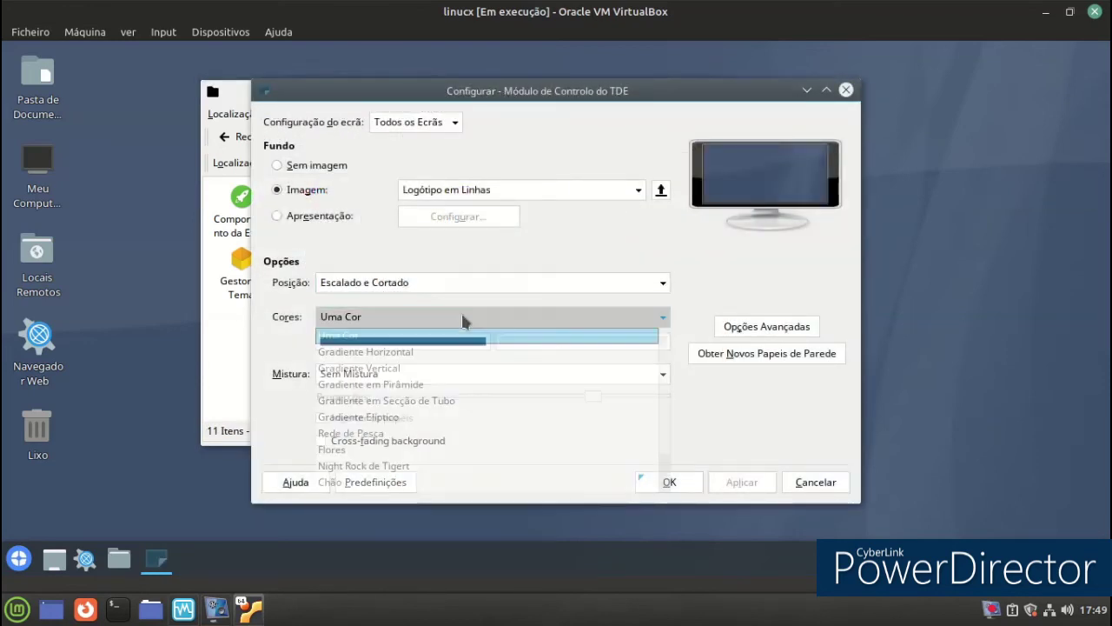
{"action": "left_click", "coordinate": [421, 419]}
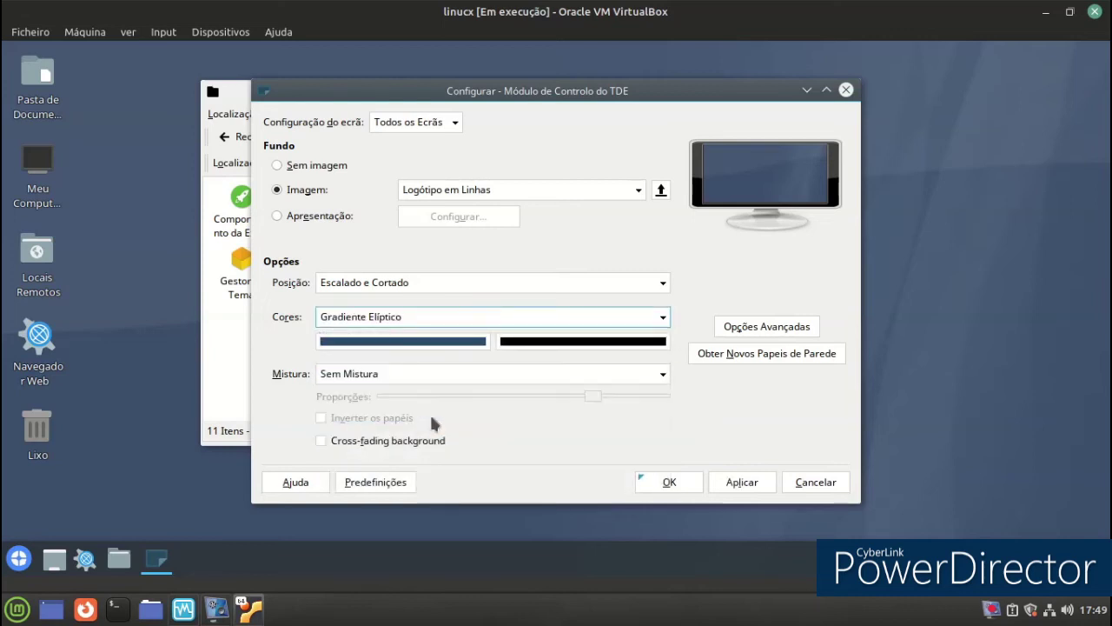
{"action": "left_click", "coordinate": [743, 482]}
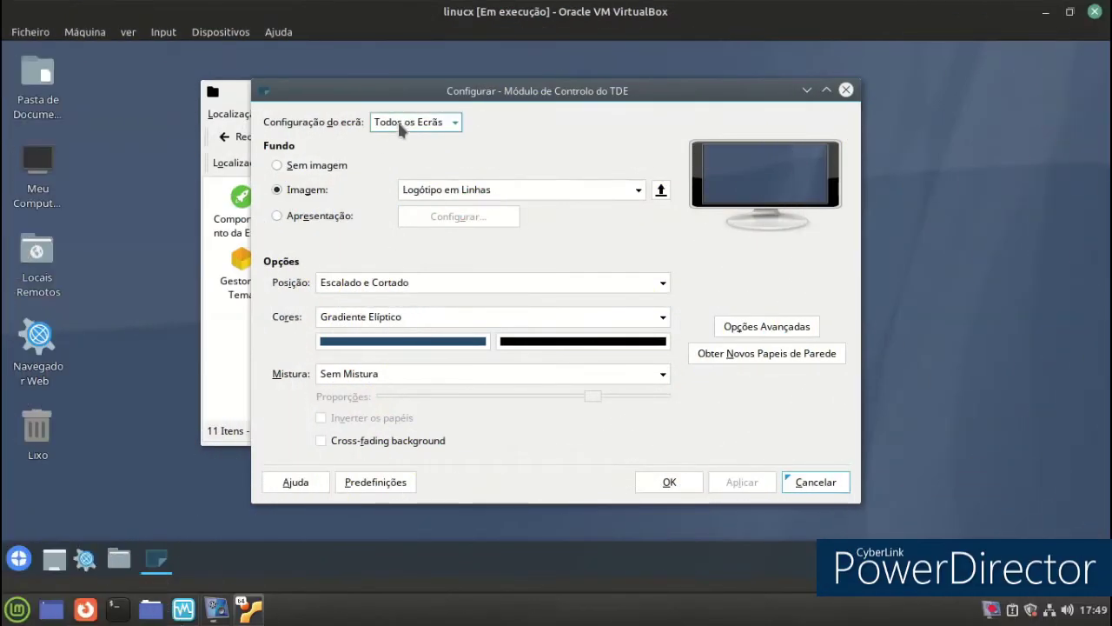
{"action": "left_click", "coordinate": [401, 123]}
{"action": "left_click", "coordinate": [306, 127]}
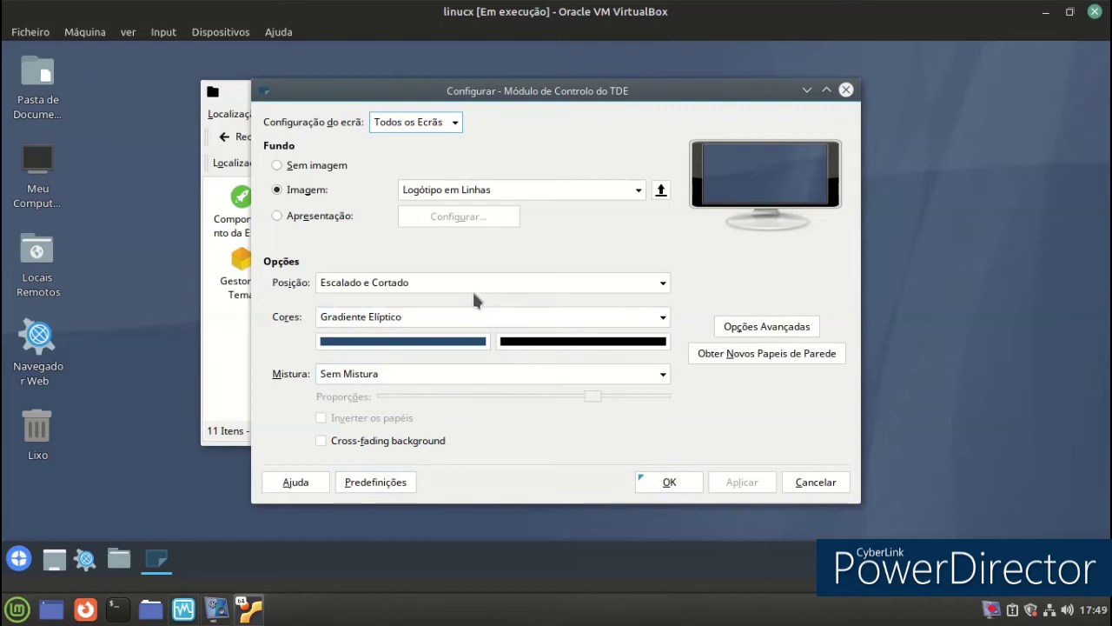
Change the background colours to the Stonewall 2 de Tigert pattern and apply it.
{"action": "left_click", "coordinate": [484, 318]}
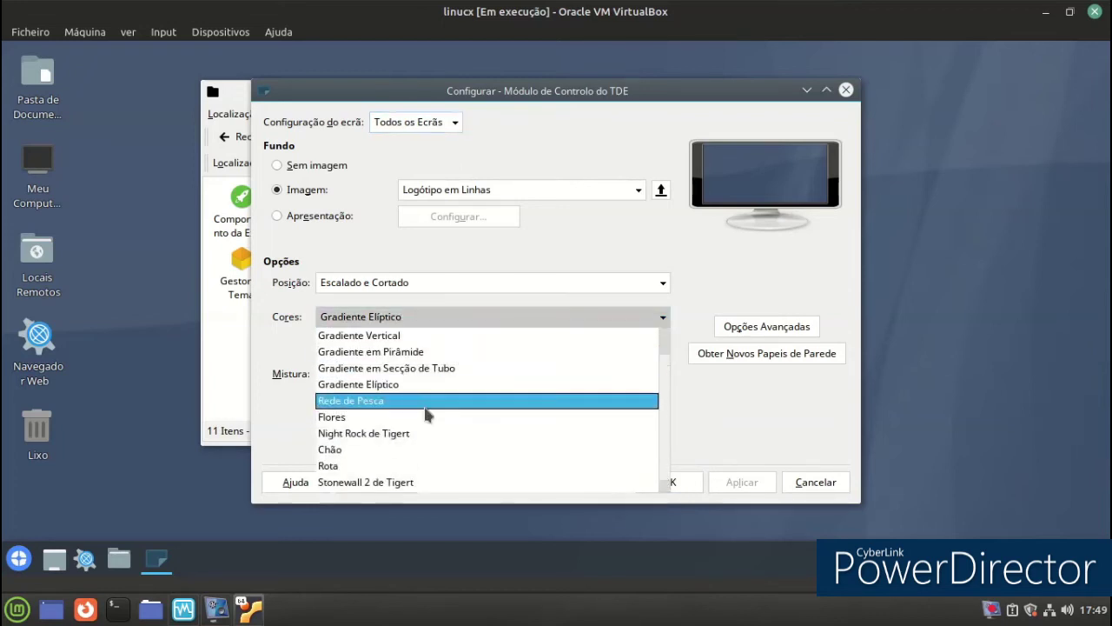
{"action": "left_click", "coordinate": [369, 467]}
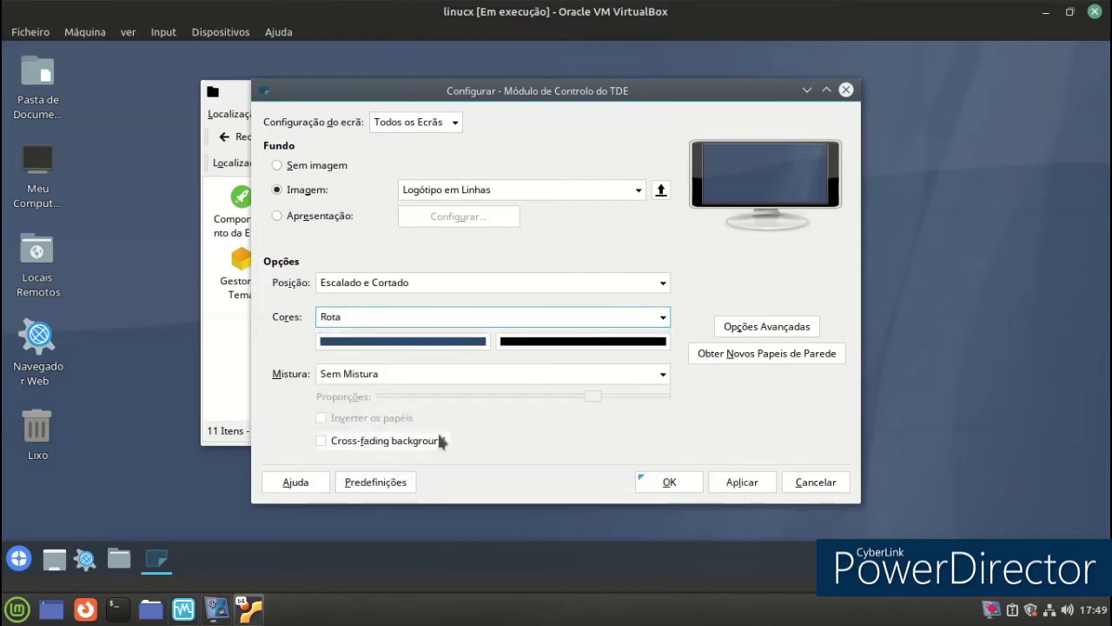
{"action": "left_click", "coordinate": [611, 318]}
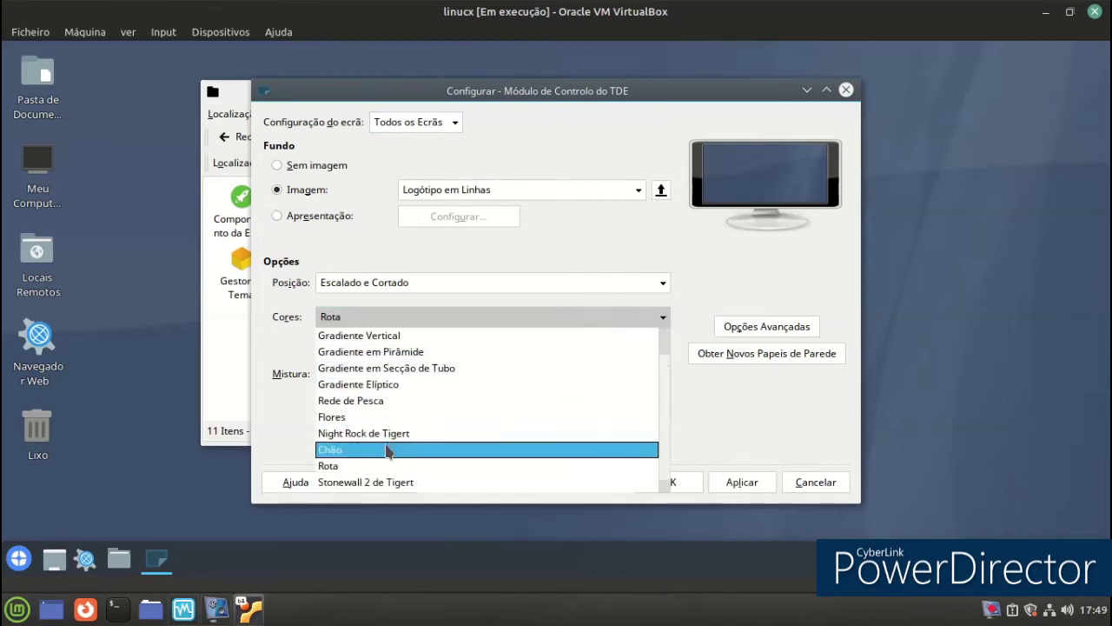
{"action": "left_click", "coordinate": [534, 482]}
{"action": "left_click", "coordinate": [740, 486]}
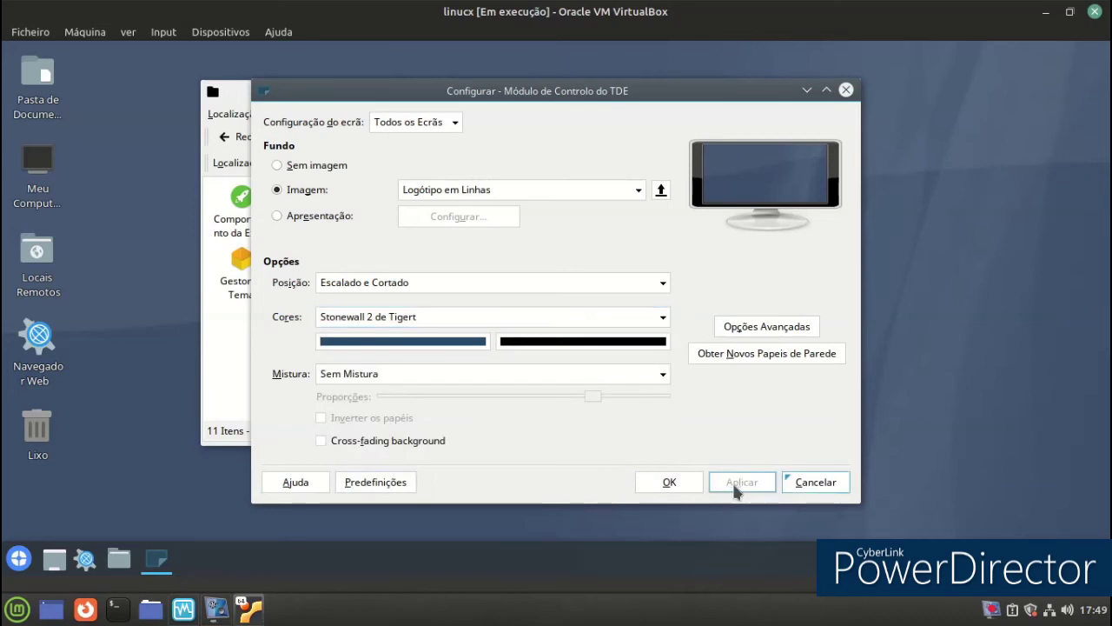
Keep the Logótipo em Linhas wallpaper image and confirm the background settings.
{"action": "left_click", "coordinate": [514, 190]}
{"action": "left_click", "coordinate": [475, 133]}
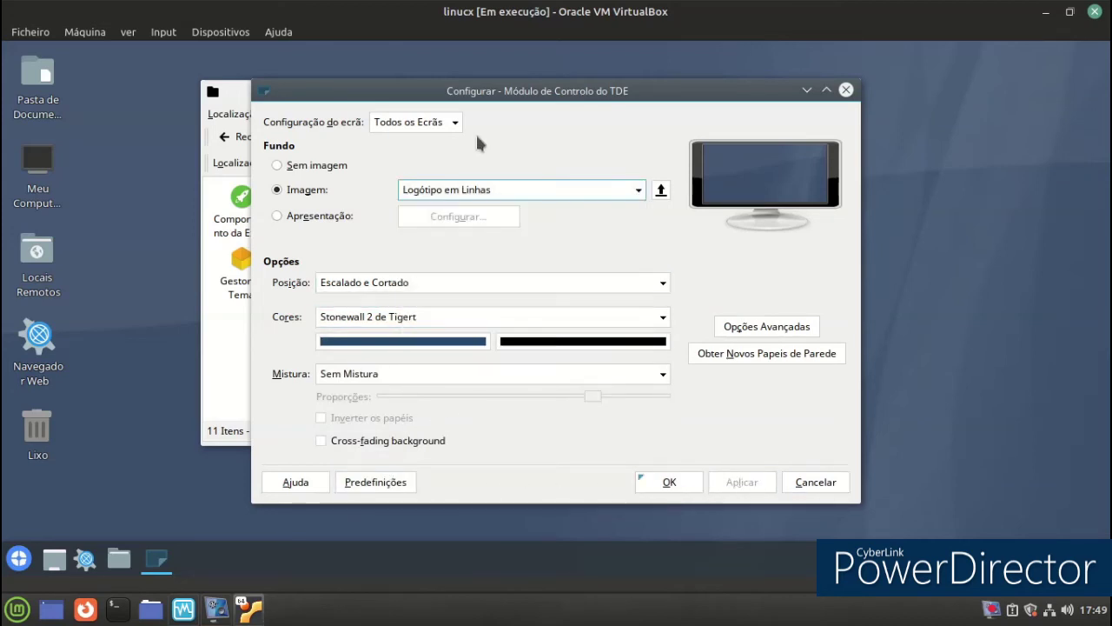
{"action": "left_click", "coordinate": [665, 483]}
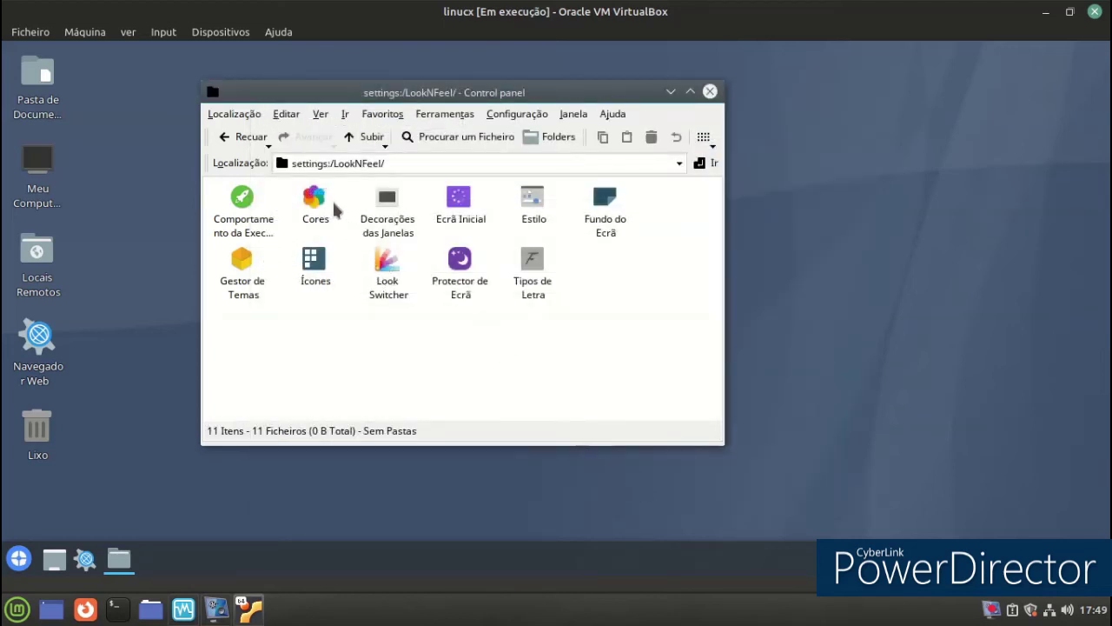
{"action": "left_click", "coordinate": [243, 199]}
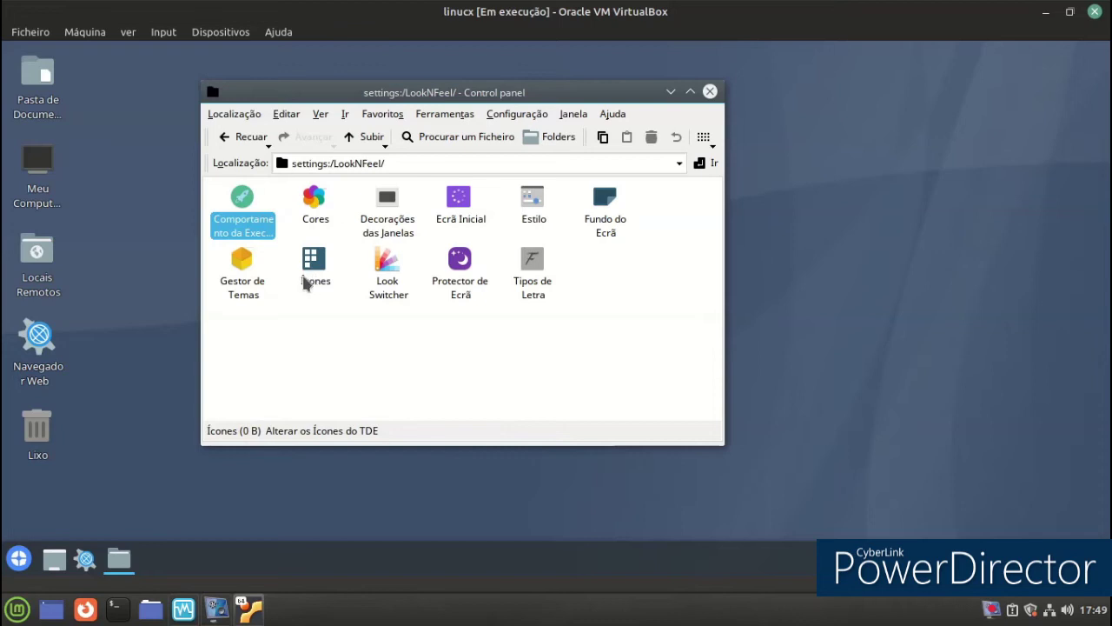
Open the theme manager and preview the HighContrast, KDE_Classic and Keramik themes.
{"action": "left_click", "coordinate": [251, 278]}
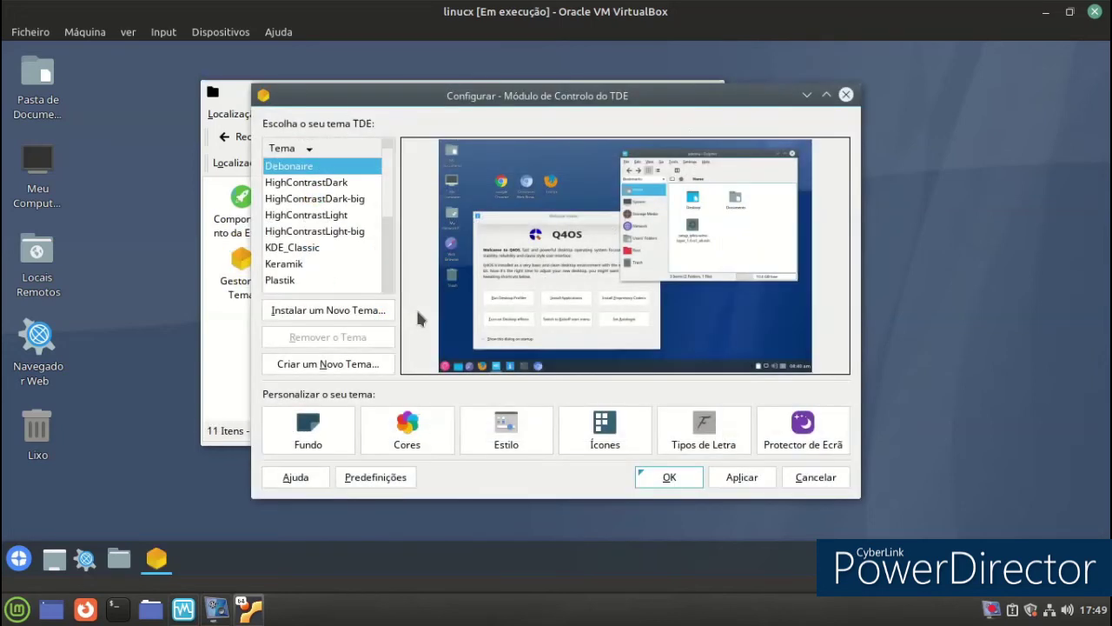
{"action": "left_click", "coordinate": [300, 200]}
{"action": "left_click", "coordinate": [304, 214]}
{"action": "left_click", "coordinate": [306, 231]}
{"action": "left_click", "coordinate": [305, 248]}
{"action": "left_click", "coordinate": [306, 264]}
{"action": "left_click", "coordinate": [304, 291]}
{"action": "left_click", "coordinate": [300, 216]}
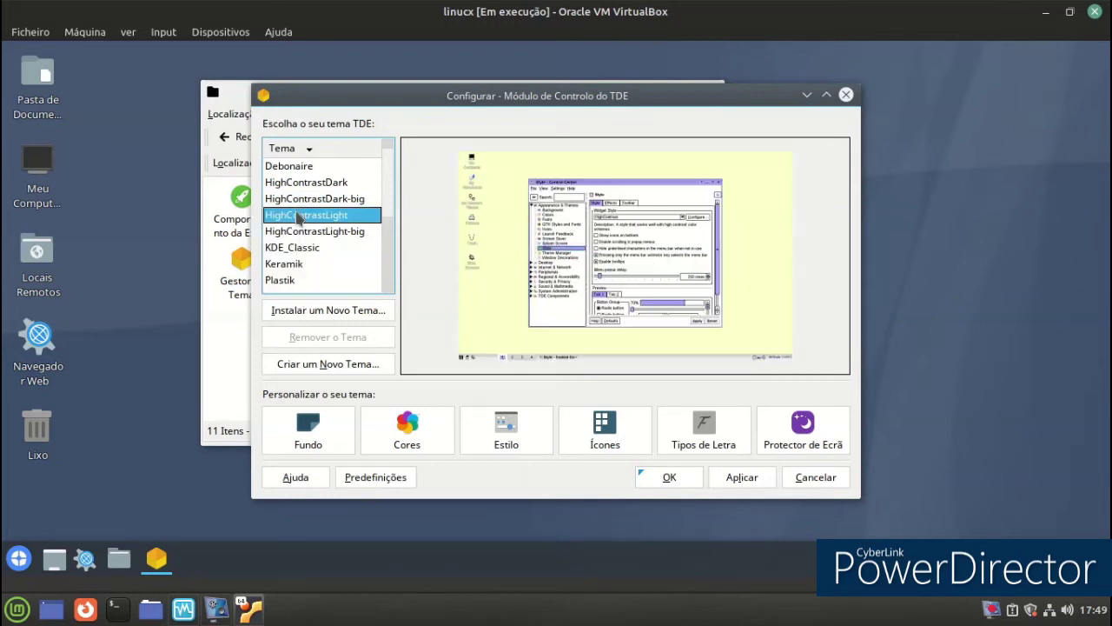
Select the KDE_Classic theme and apply it to the desktop.
{"action": "left_click", "coordinate": [288, 172]}
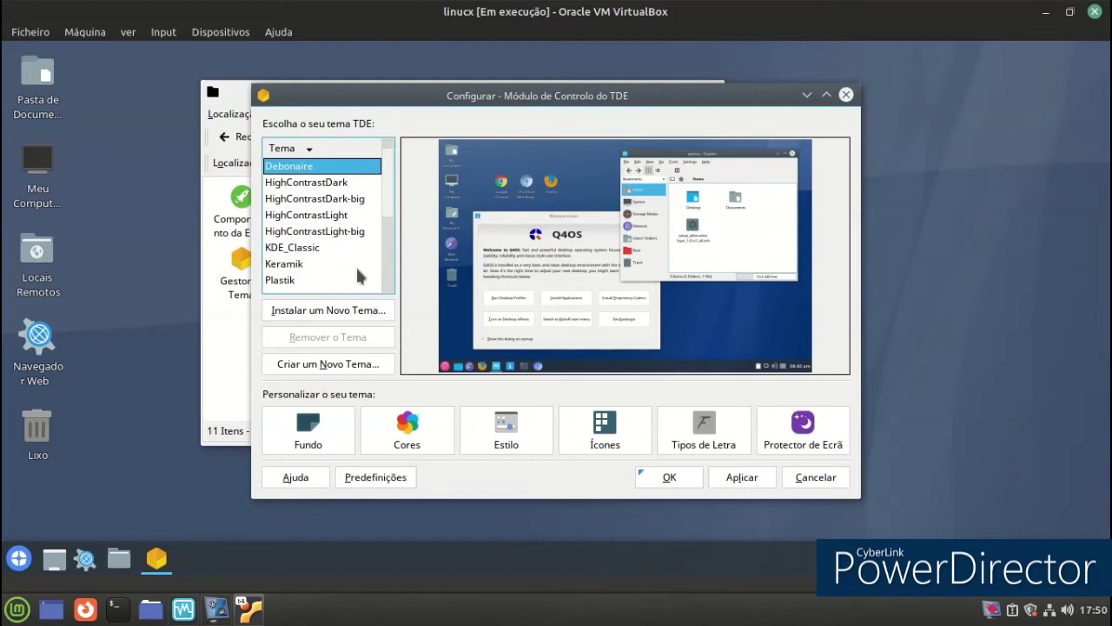
{"action": "left_click", "coordinate": [335, 185]}
{"action": "left_click", "coordinate": [342, 214]}
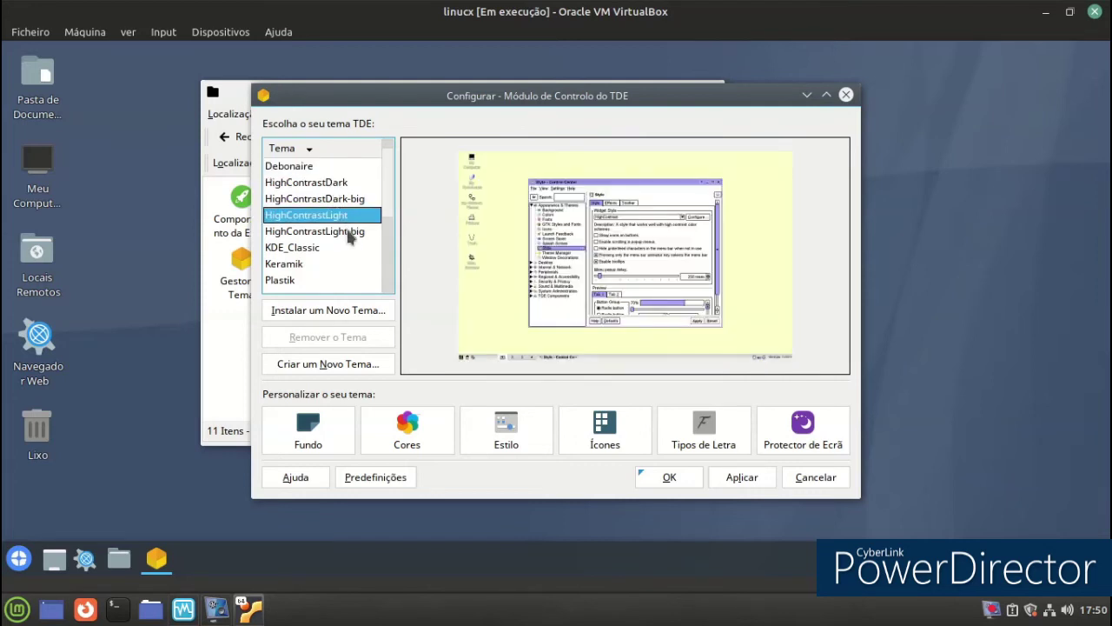
{"action": "left_click", "coordinate": [350, 235]}
{"action": "left_click", "coordinate": [345, 249]}
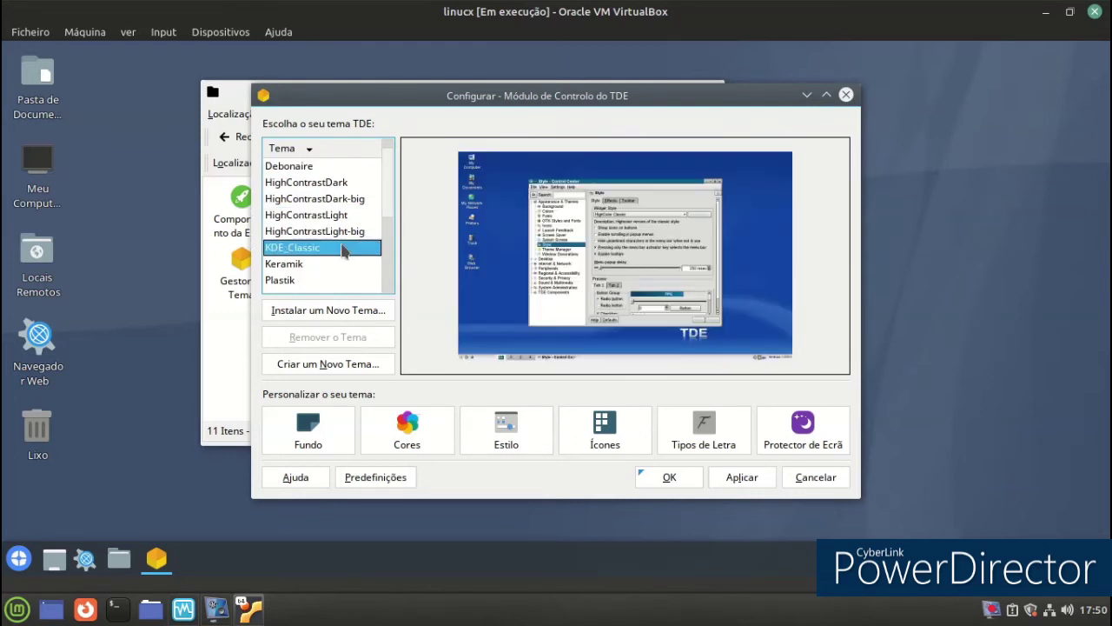
{"action": "left_click", "coordinate": [757, 485]}
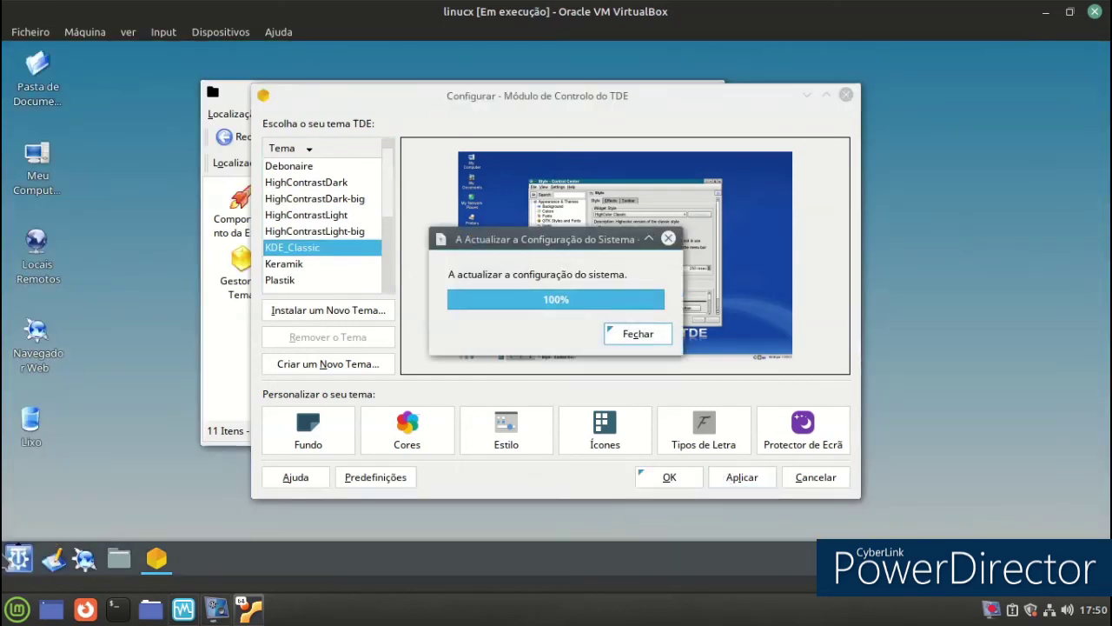
Check the application menu under the new KDE_Classic theme.
{"action": "left_click", "coordinate": [19, 558]}
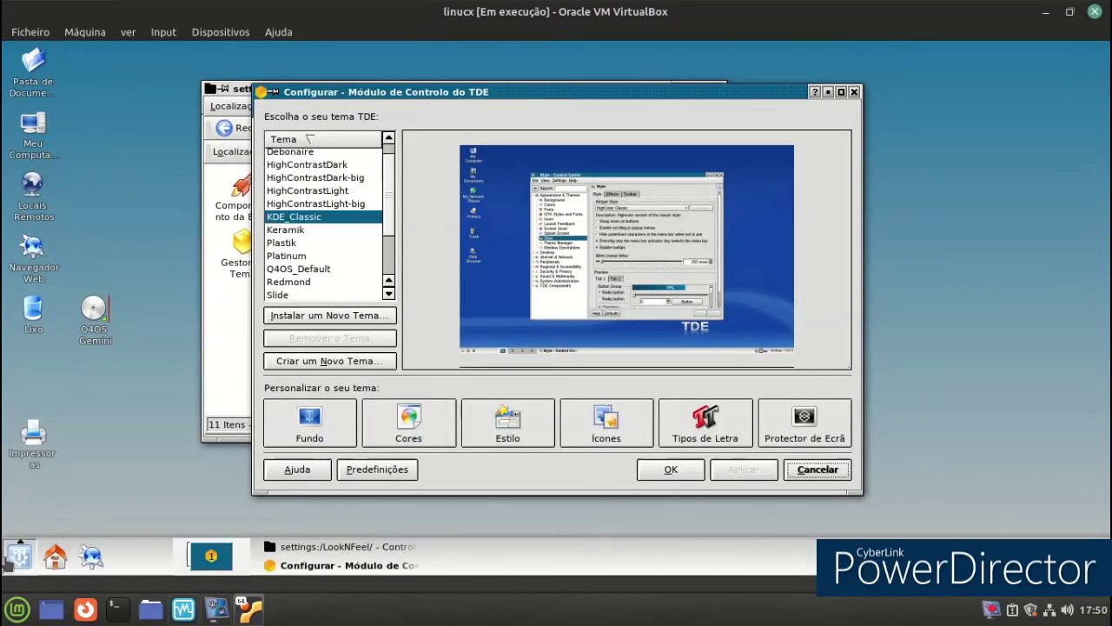
{"action": "left_click", "coordinate": [18, 557]}
{"action": "mouse_move", "coordinate": [77, 365]}
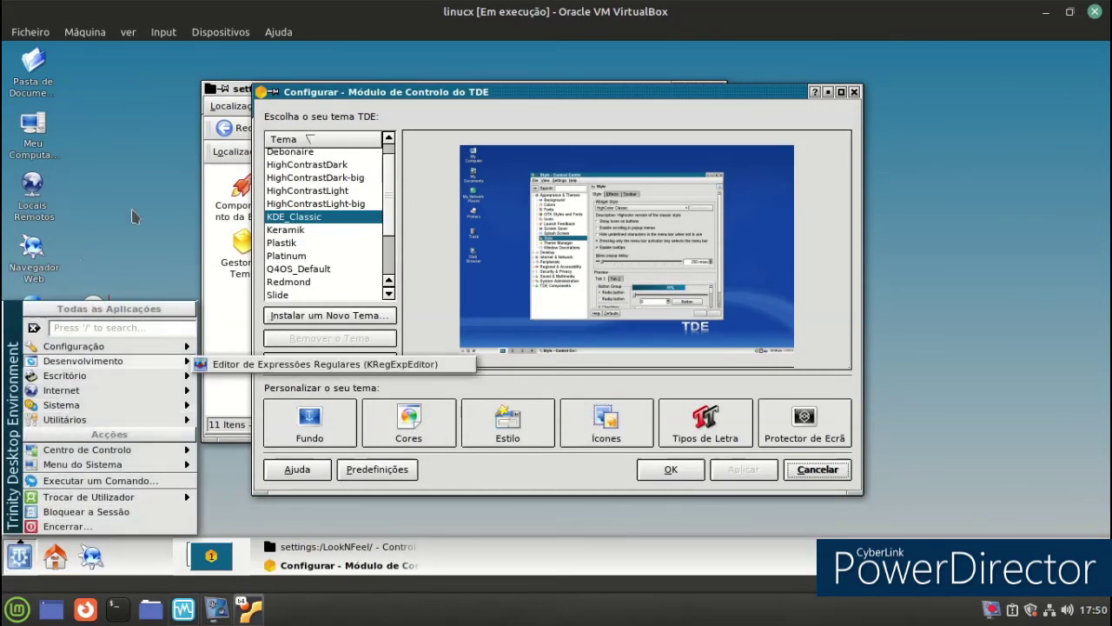
{"action": "left_click", "coordinate": [365, 222]}
Preview the Spring, Sunshine, Wine_Classic, YellowOnBlue, Debonaire and Brusque themes.
{"action": "scroll", "coordinate": [304, 215], "scroll_direction": "down", "scroll_amount": 2}
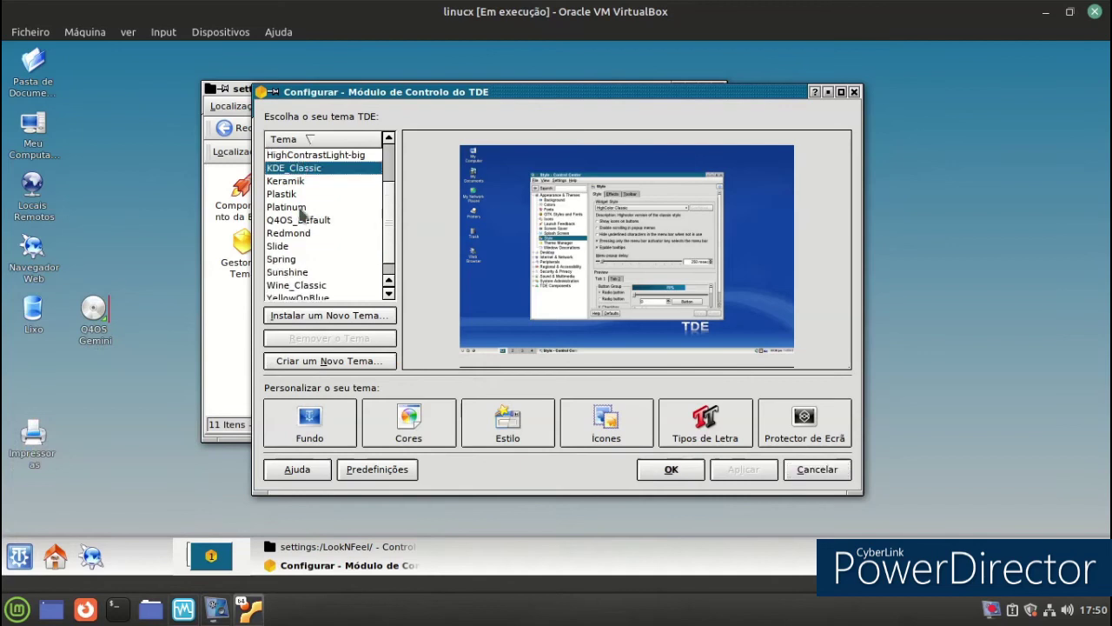
{"action": "left_click", "coordinate": [308, 242]}
{"action": "left_click", "coordinate": [304, 255]}
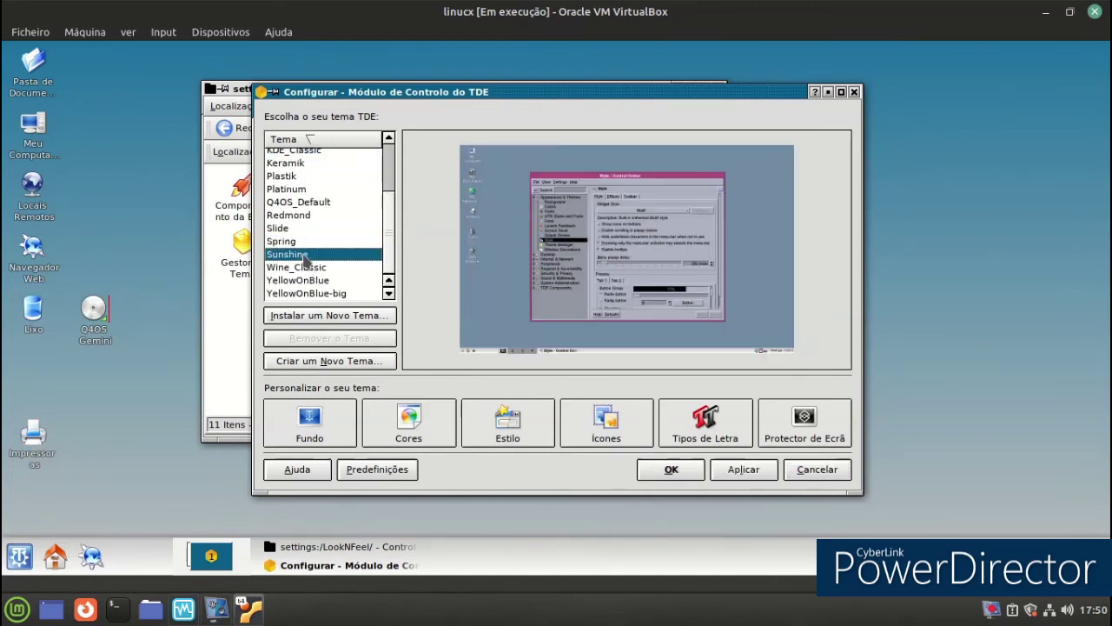
{"action": "left_click", "coordinate": [305, 268]}
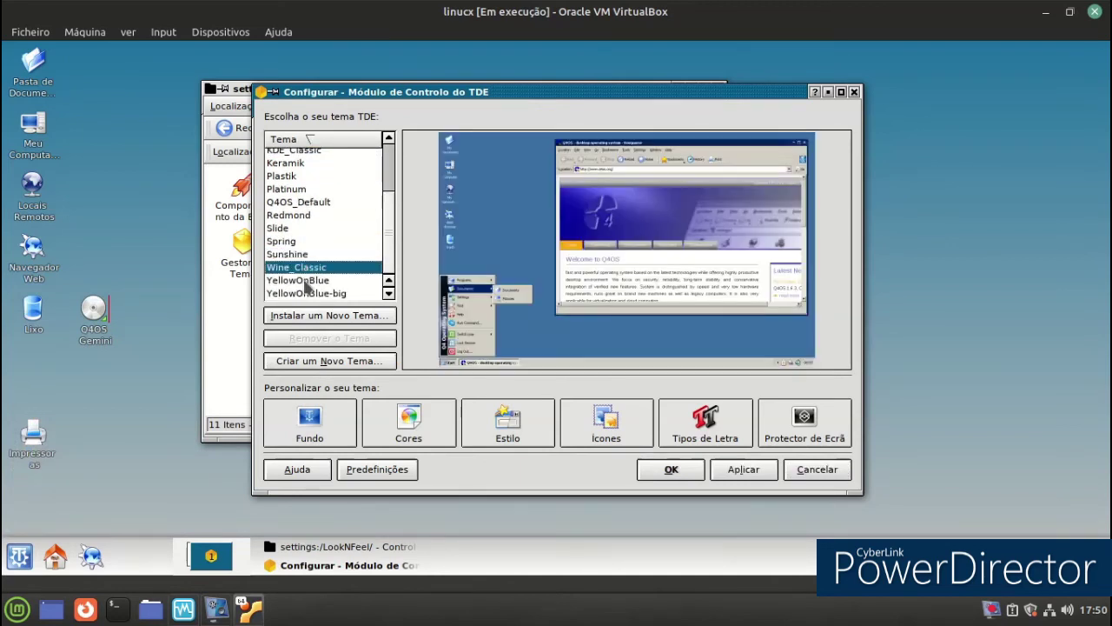
{"action": "left_click", "coordinate": [304, 281]}
{"action": "scroll", "coordinate": [304, 284], "scroll_direction": "up", "scroll_amount": 2}
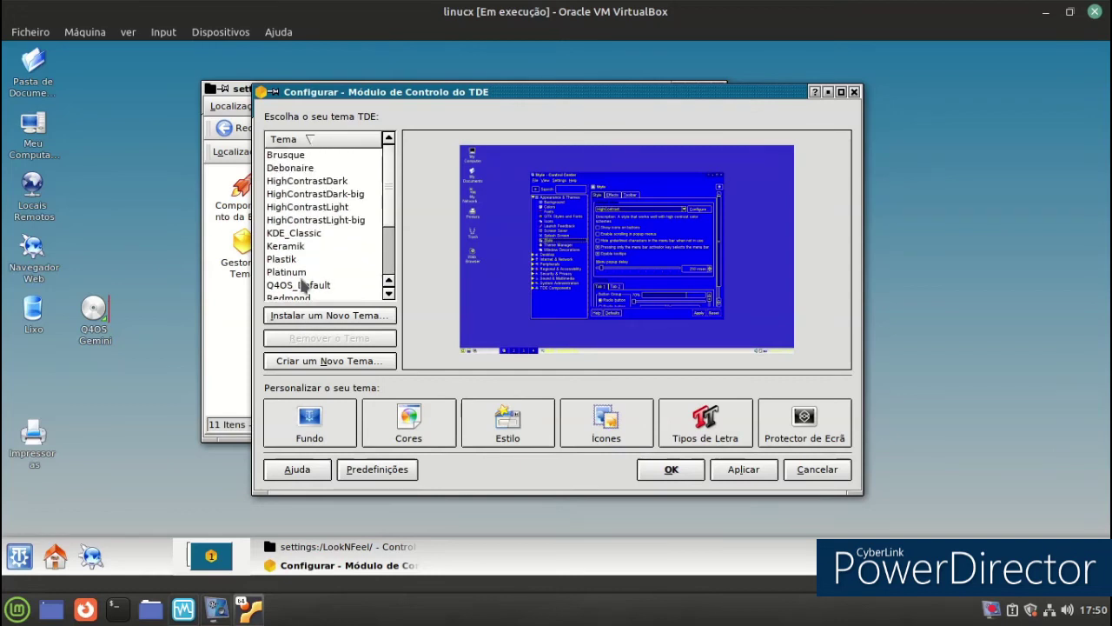
{"action": "left_click", "coordinate": [294, 169]}
{"action": "left_click", "coordinate": [284, 155]}
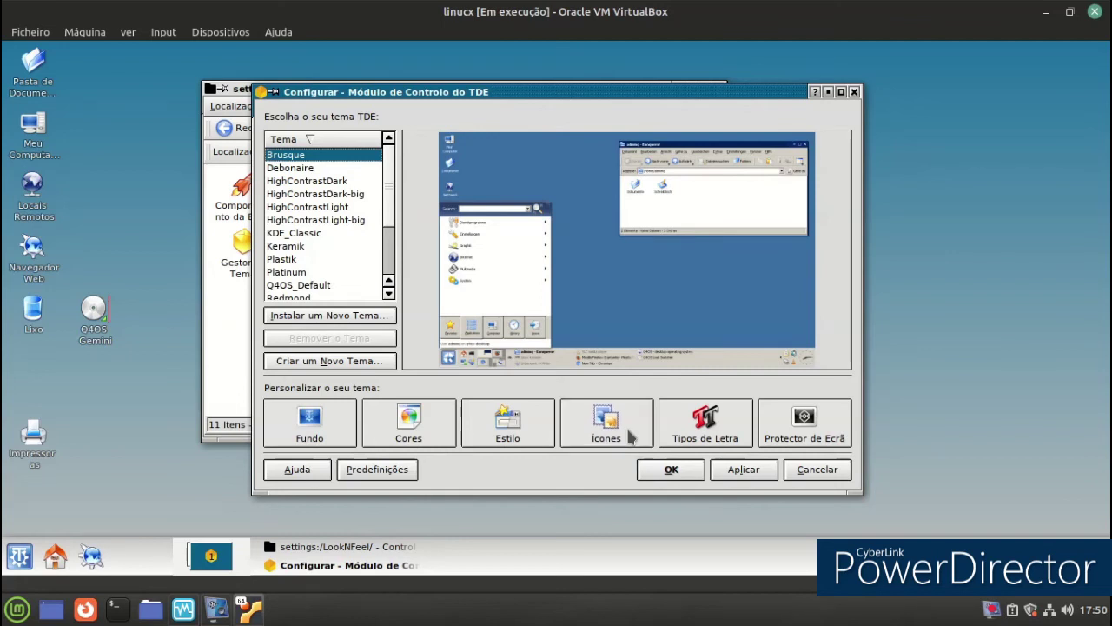
Preview the Tema Nuvola icon set and discard the icon change.
{"action": "left_click", "coordinate": [615, 435]}
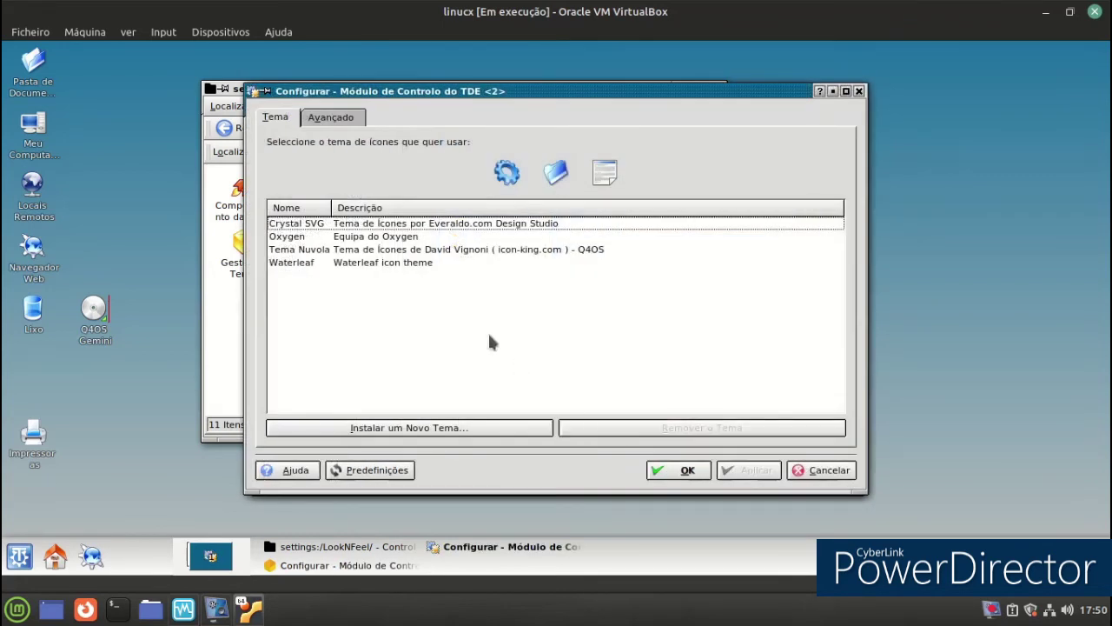
{"action": "left_click", "coordinate": [306, 251]}
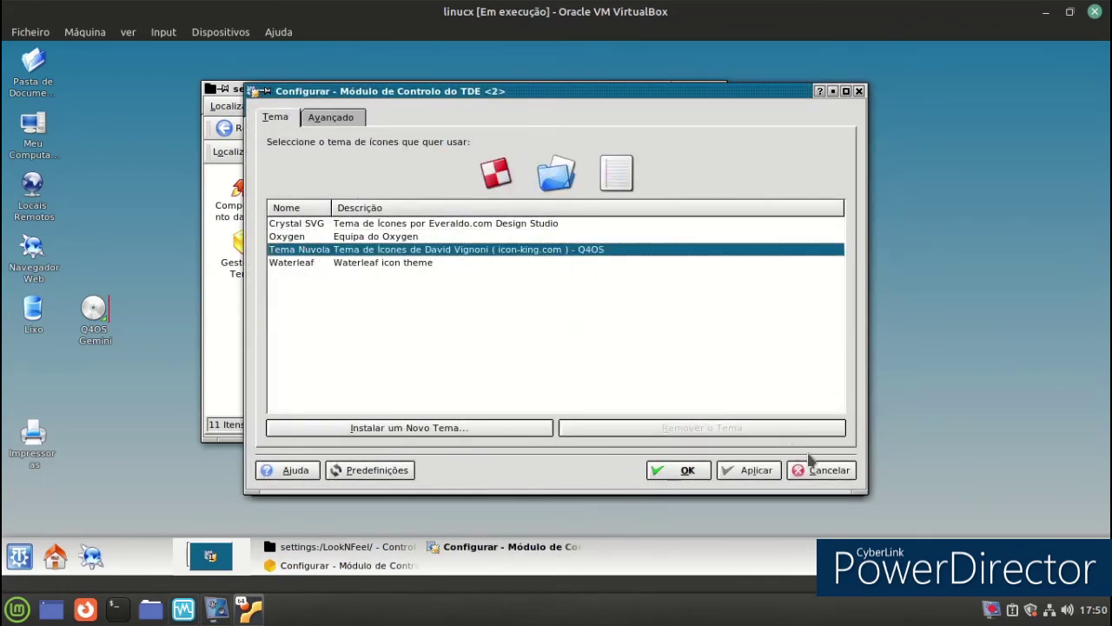
{"action": "left_click", "coordinate": [813, 469]}
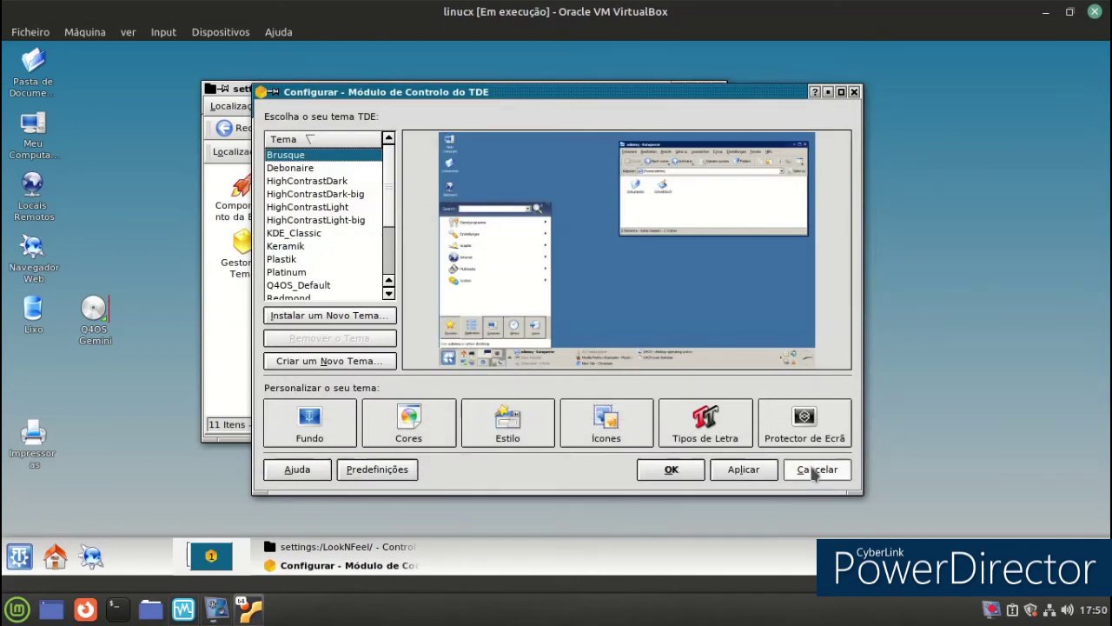
In the Fundo settings, choose Origami 1 from the Imagem wallpaper list.
{"action": "left_click", "coordinate": [339, 439]}
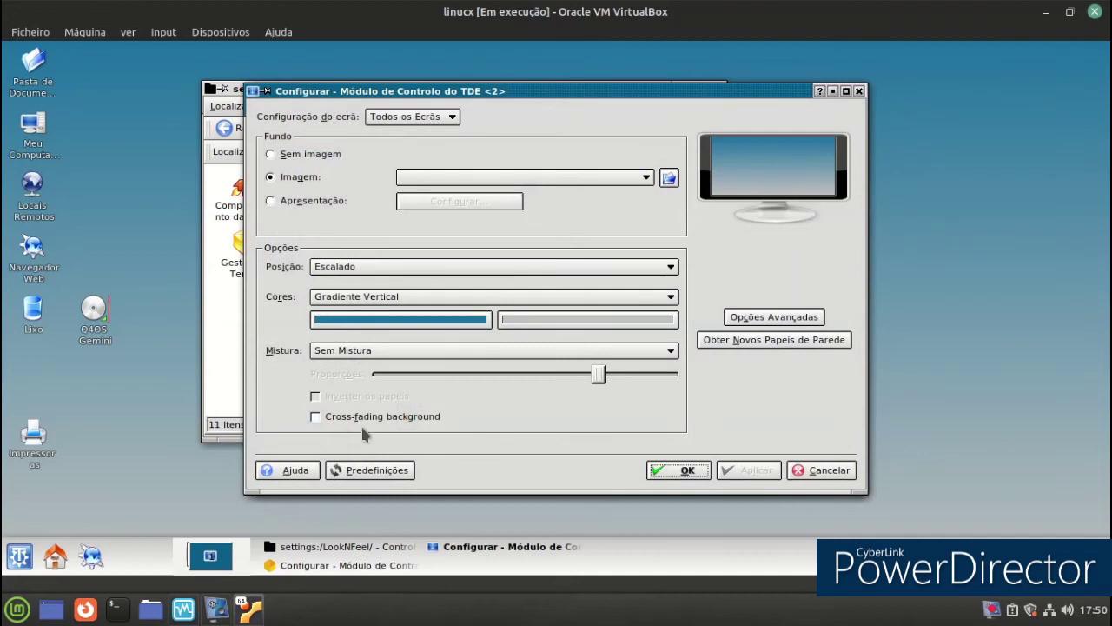
{"action": "left_click", "coordinate": [613, 177]}
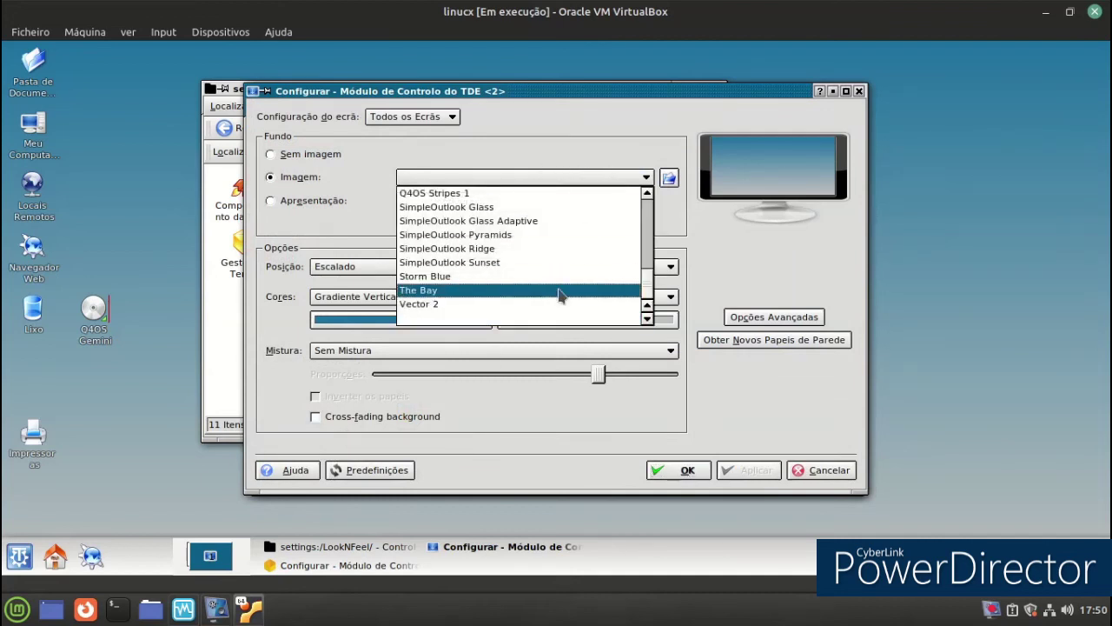
{"action": "scroll", "coordinate": [548, 304], "scroll_direction": "up", "scroll_amount": 5}
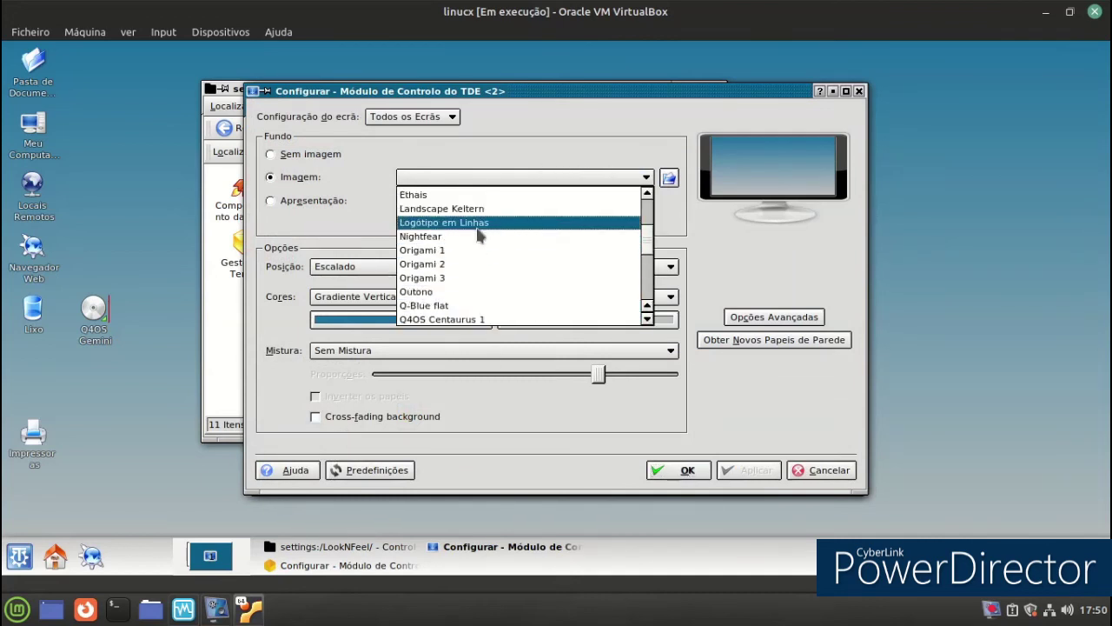
{"action": "left_click", "coordinate": [487, 223]}
{"action": "left_click", "coordinate": [487, 178]}
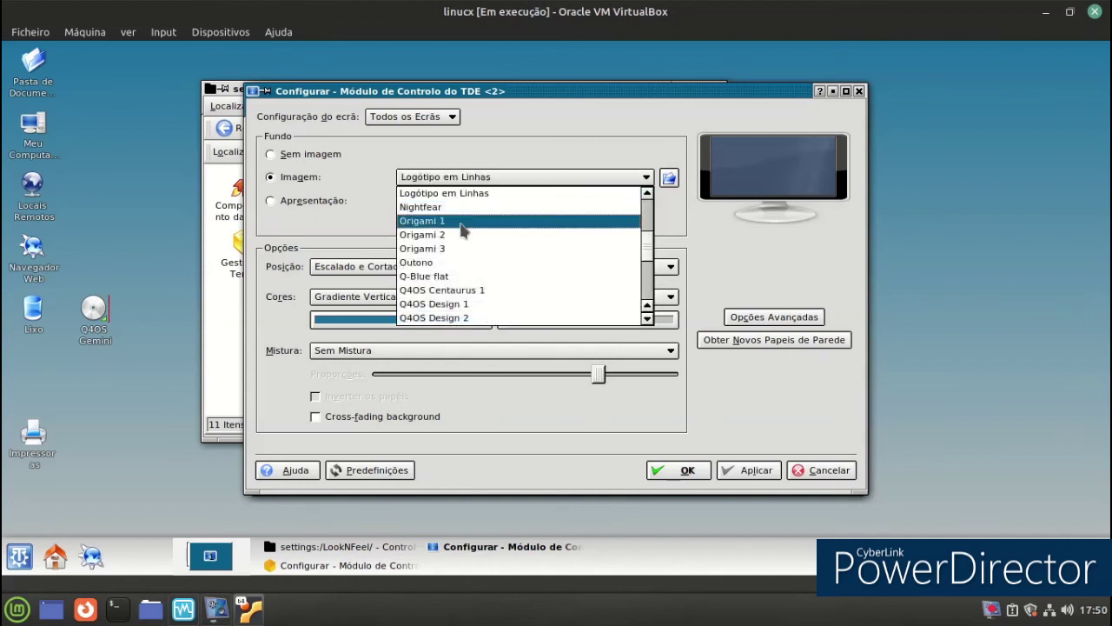
{"action": "left_click", "coordinate": [465, 219]}
Apply the Origami 1 wallpaper, then close the theme manager and the Look and Feel control panel.
{"action": "left_click", "coordinate": [749, 470]}
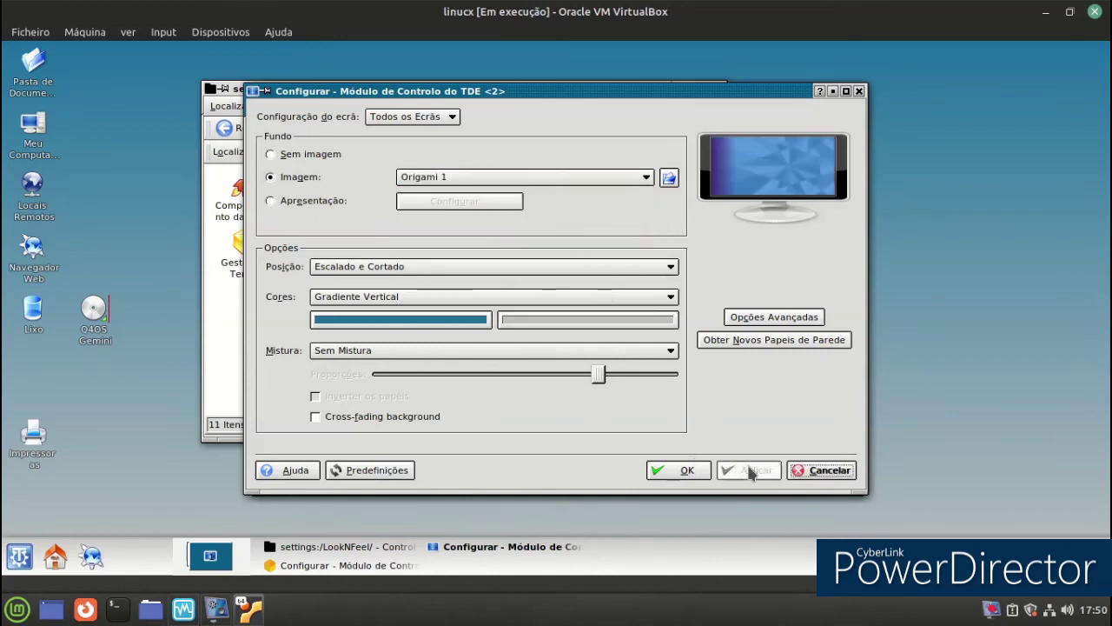
{"action": "left_click", "coordinate": [685, 478]}
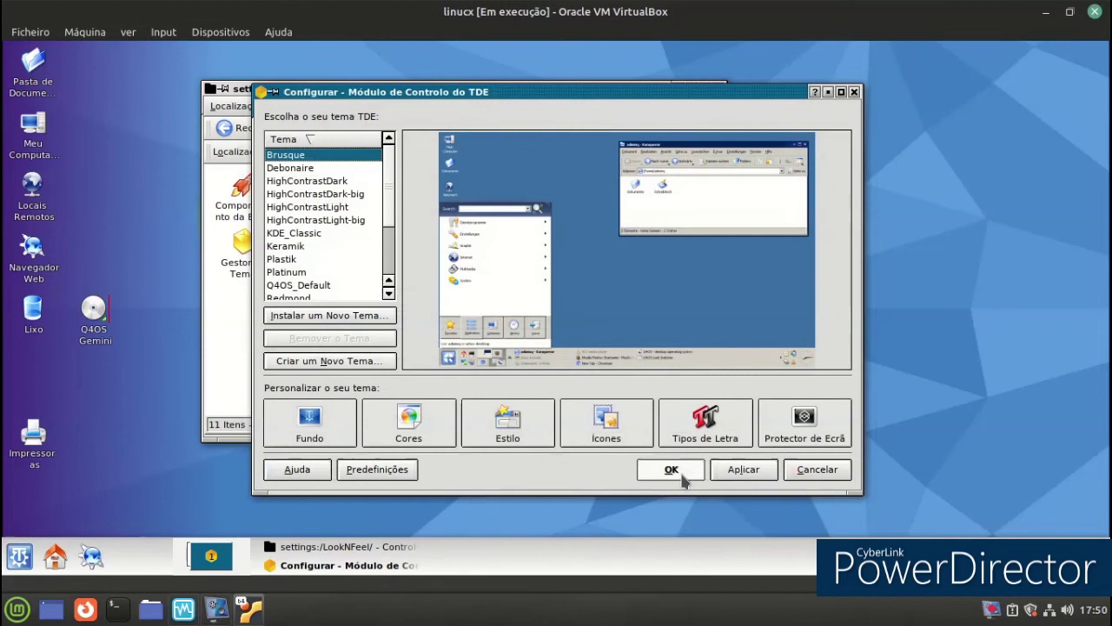
{"action": "left_click", "coordinate": [674, 471]}
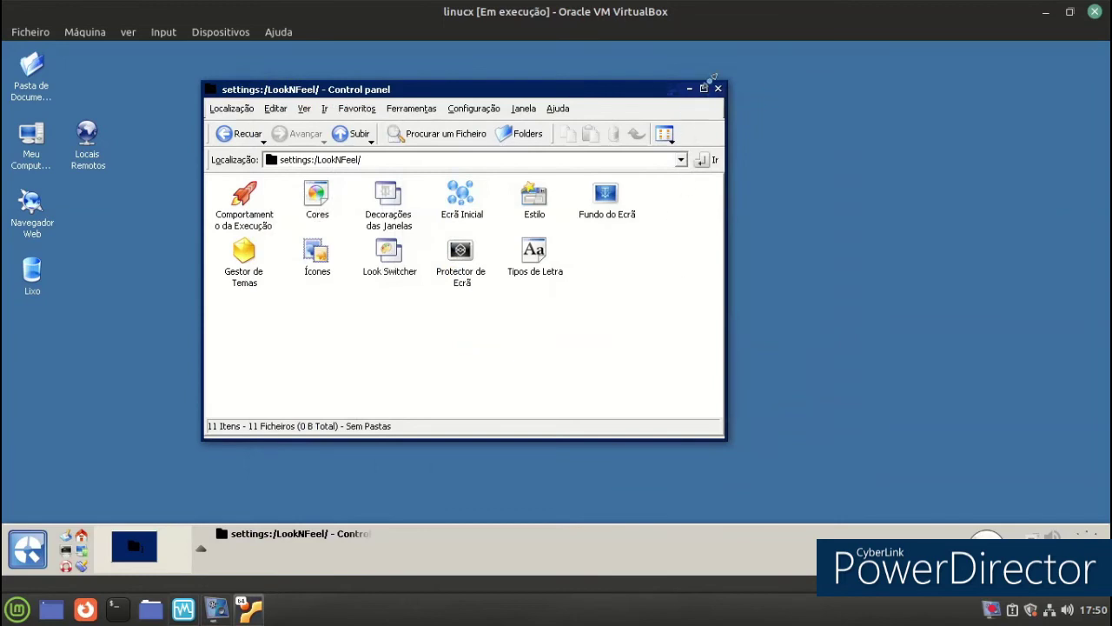
{"action": "left_click", "coordinate": [718, 90]}
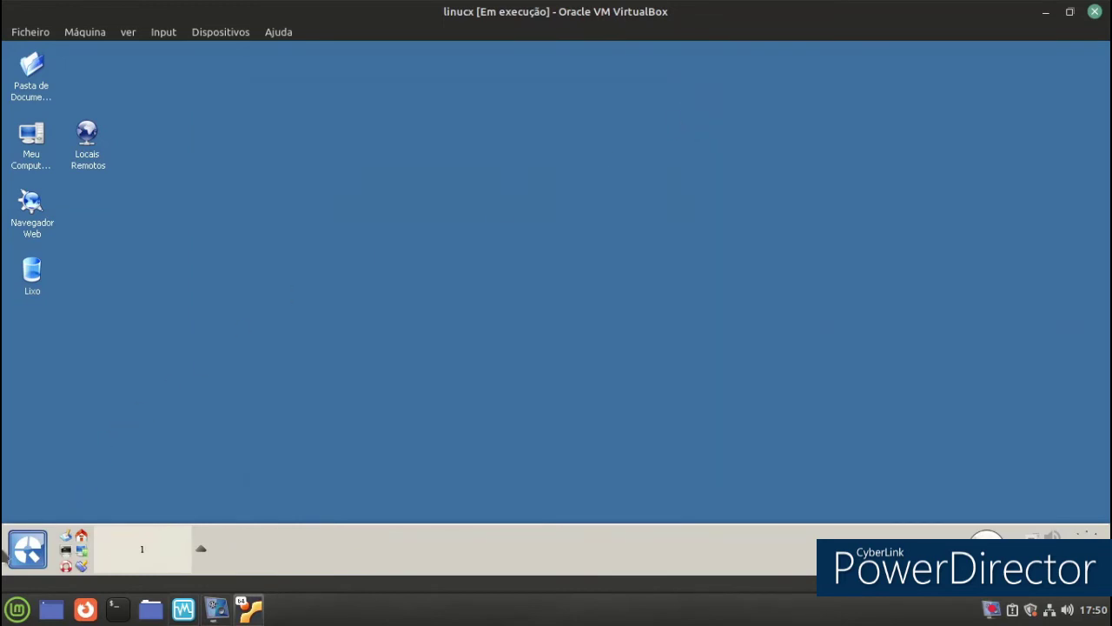
Sort the desktop icons by name (case-insensitive) through Ícones > Ordenar os Ícones.
{"action": "right_click", "coordinate": [274, 161]}
{"action": "mouse_move", "coordinate": [380, 275]}
{"action": "mouse_move", "coordinate": [599, 276]}
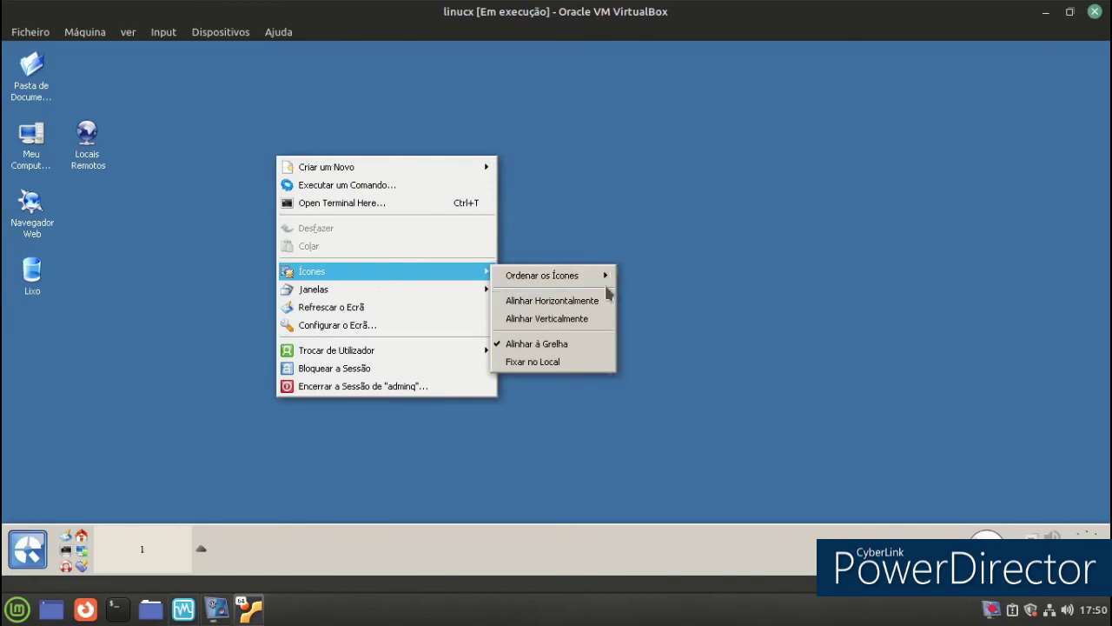
{"action": "left_click", "coordinate": [652, 296]}
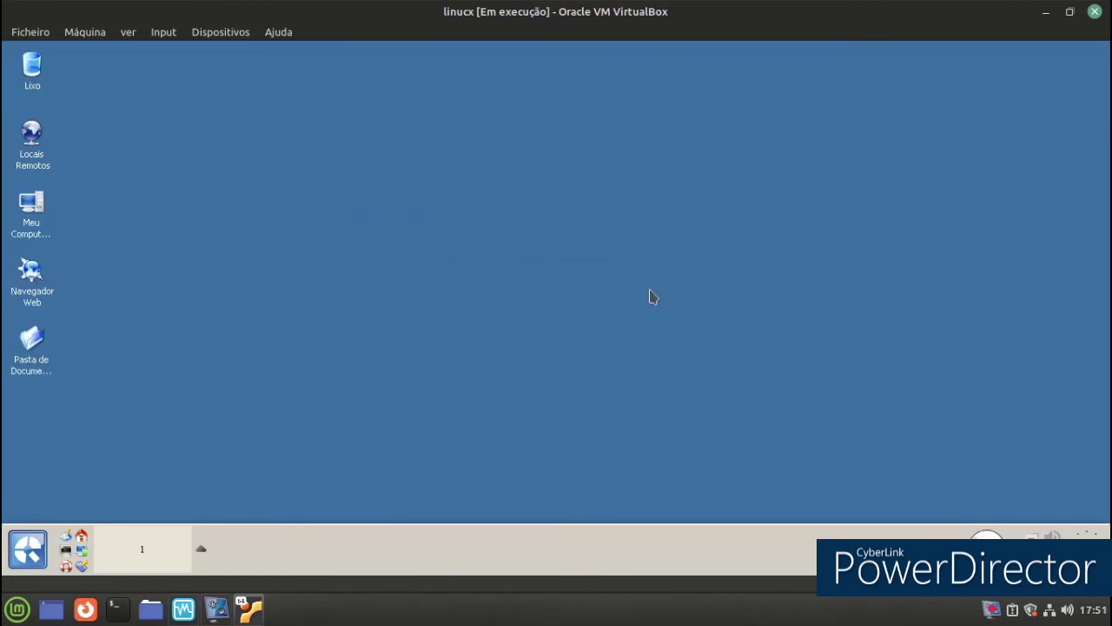
Launch the Konqueror web browser from its desktop icon.
{"action": "left_click", "coordinate": [19, 563]}
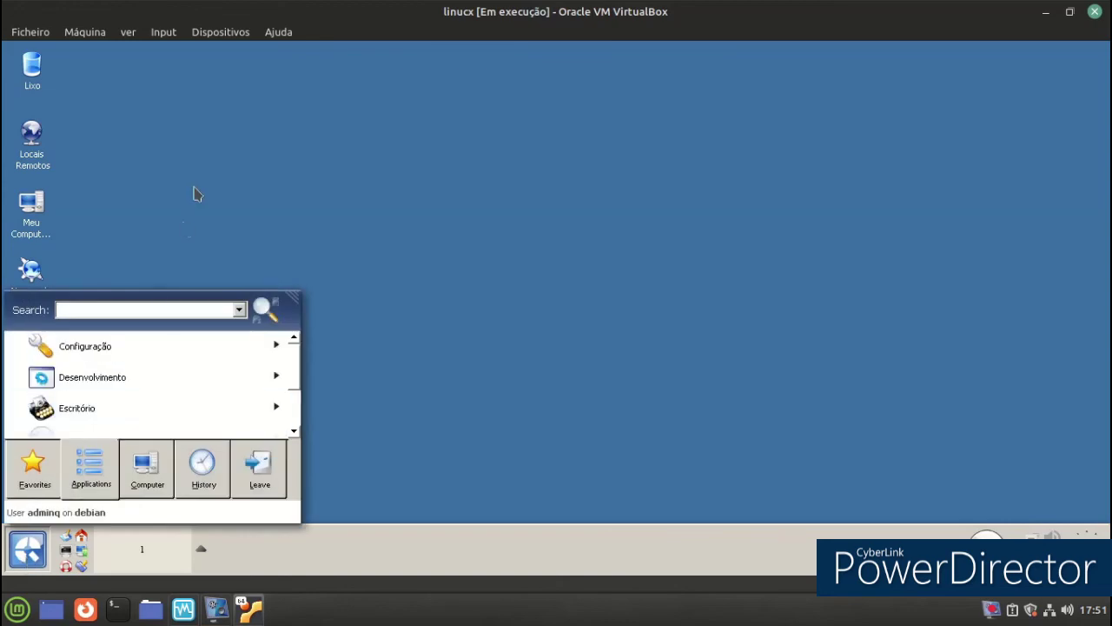
{"action": "left_click", "coordinate": [361, 387]}
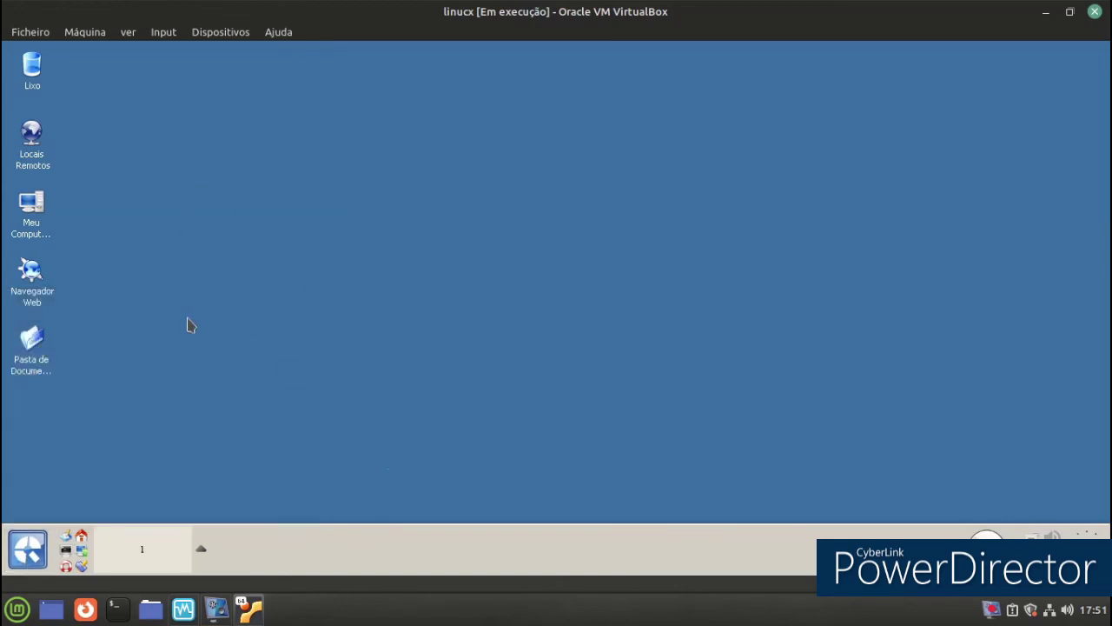
{"action": "double_click", "coordinate": [32, 274]}
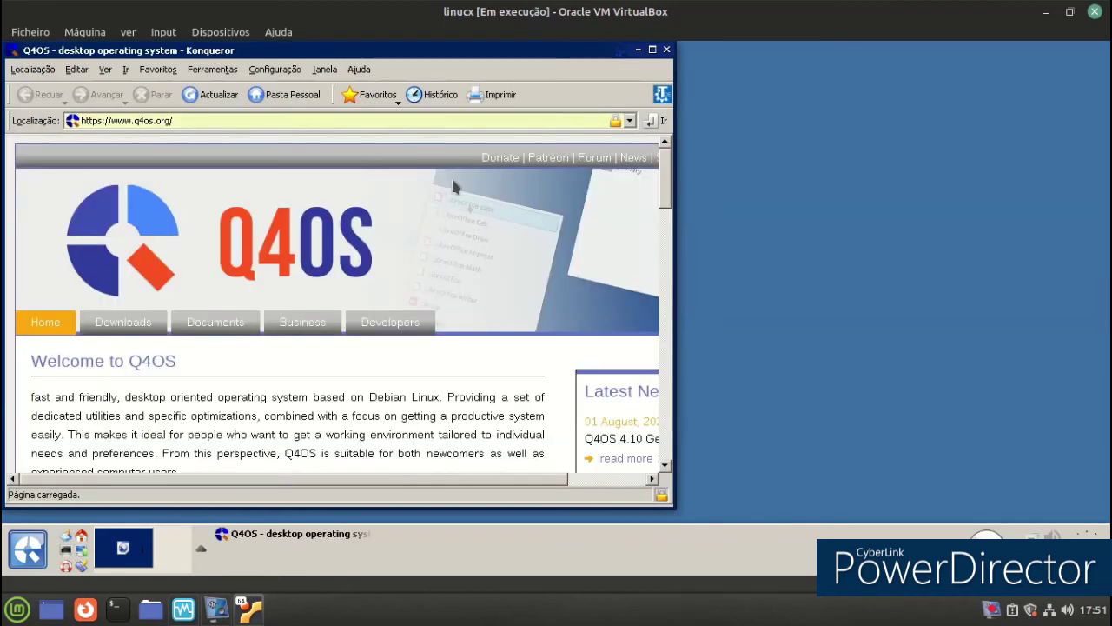
Close Konqueror and decline the Firefox installation offer with Não.
{"action": "left_click", "coordinate": [667, 50]}
{"action": "right_click", "coordinate": [570, 537]}
{"action": "mouse_move", "coordinate": [606, 539]}
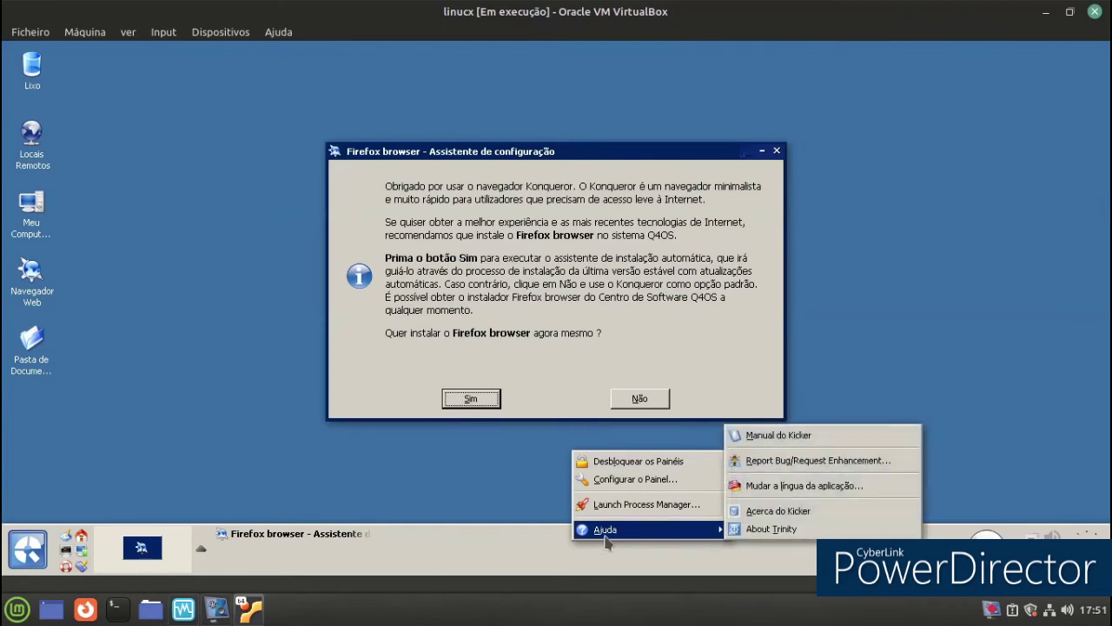
{"action": "left_click", "coordinate": [460, 466]}
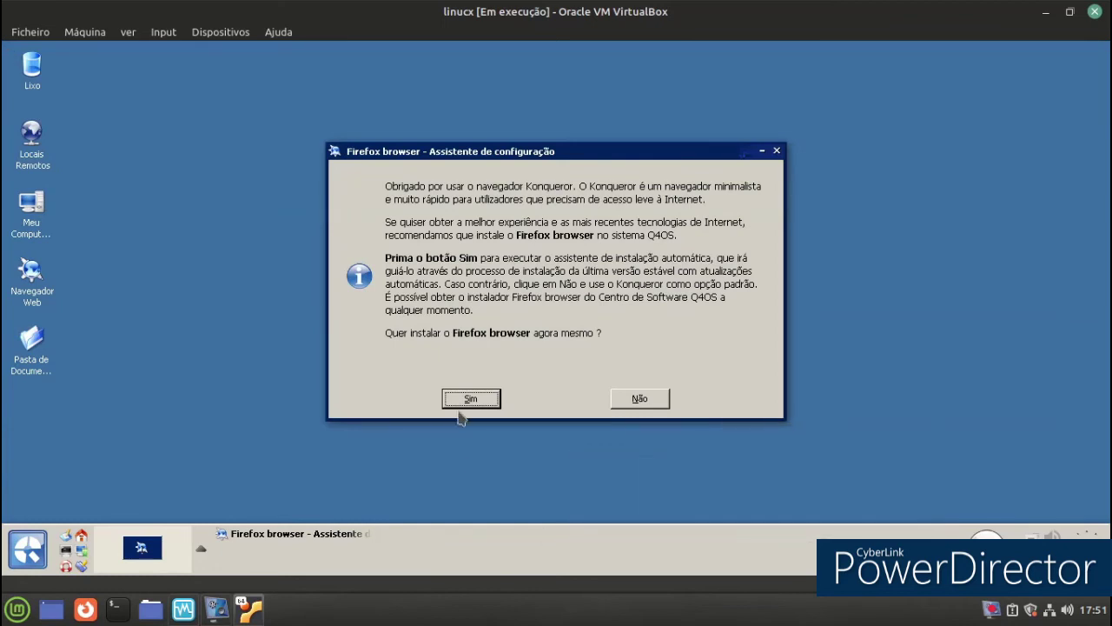
{"action": "left_click", "coordinate": [641, 398]}
Open and close the KSysGuard process manager and the Meu Computador system folder window.
{"action": "right_click", "coordinate": [563, 553]}
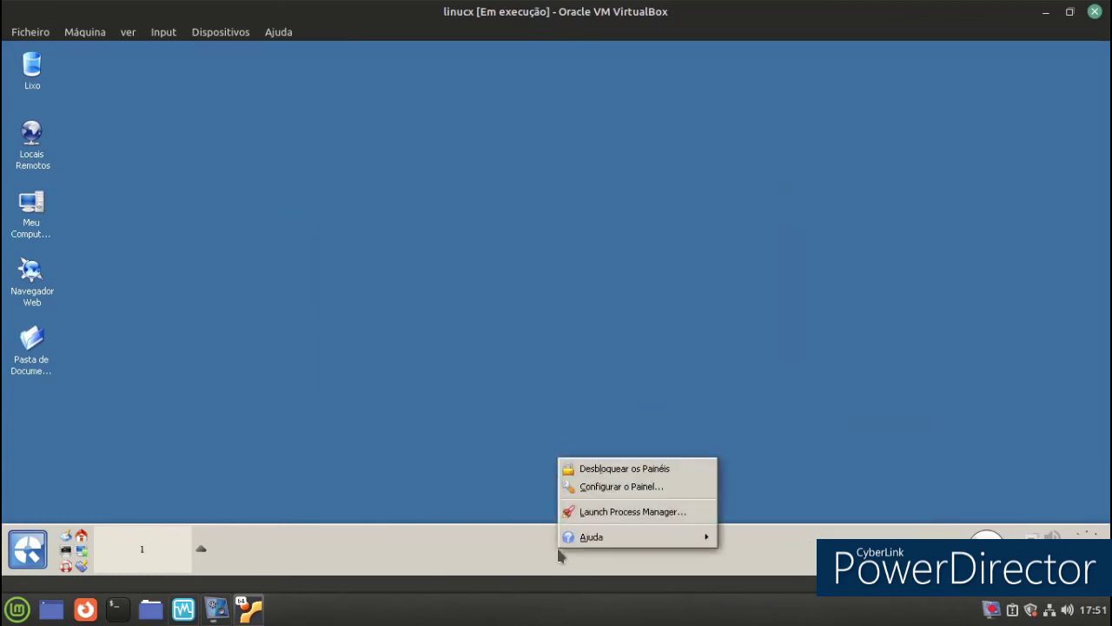
{"action": "left_click", "coordinate": [615, 512]}
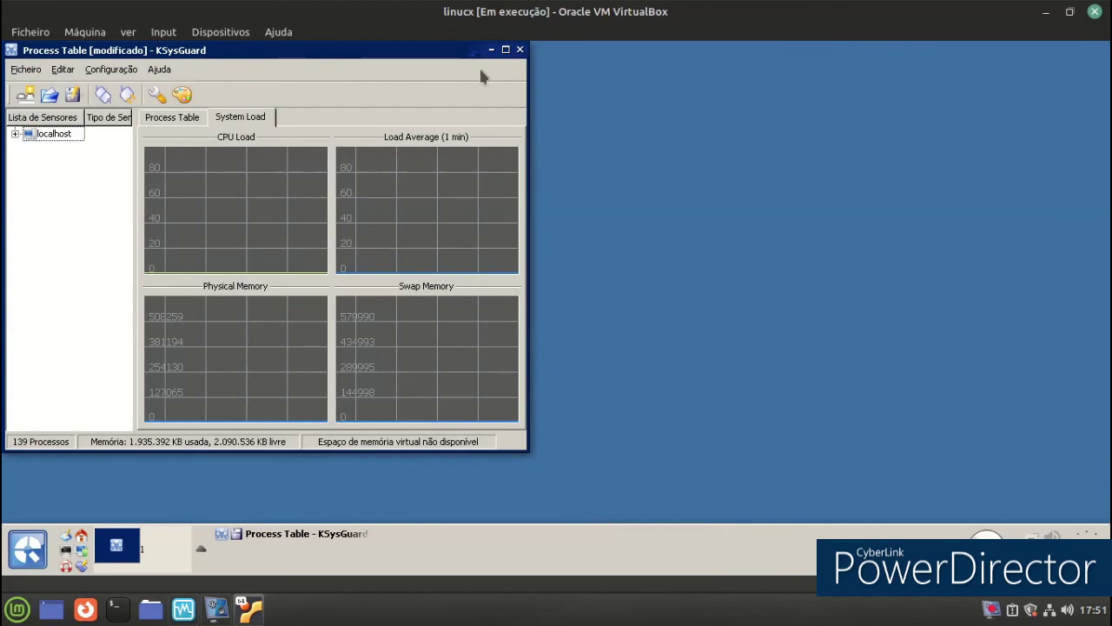
{"action": "left_click", "coordinate": [521, 51]}
{"action": "right_click", "coordinate": [458, 173]}
{"action": "left_click", "coordinate": [326, 211]}
{"action": "double_click", "coordinate": [31, 205]}
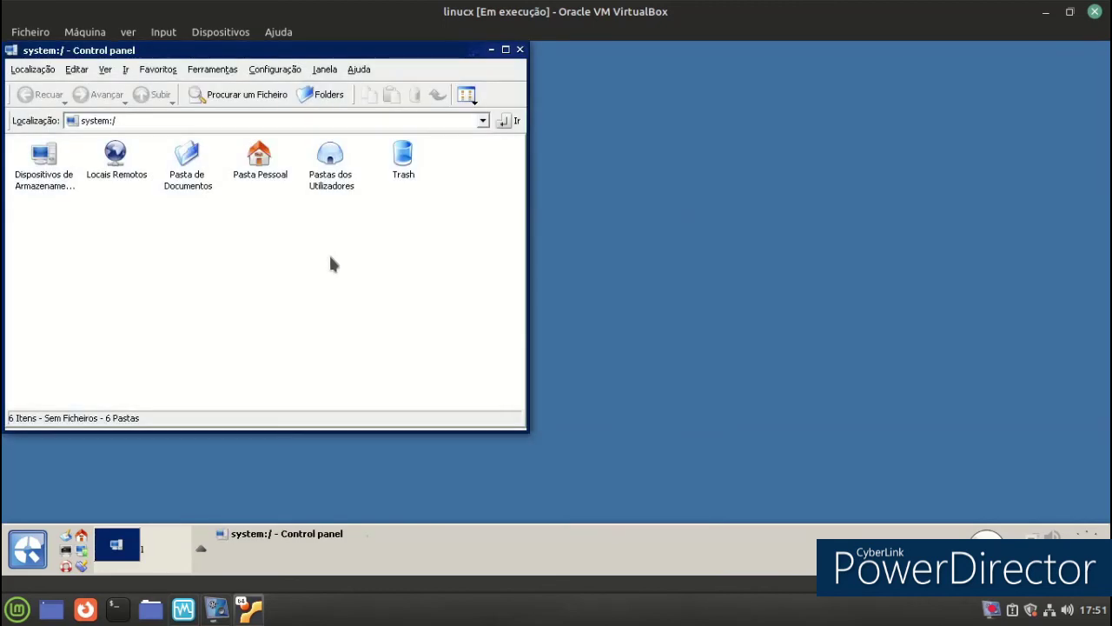
{"action": "left_click_drag", "start_coordinate": [294, 50], "coordinate": [474, 100]}
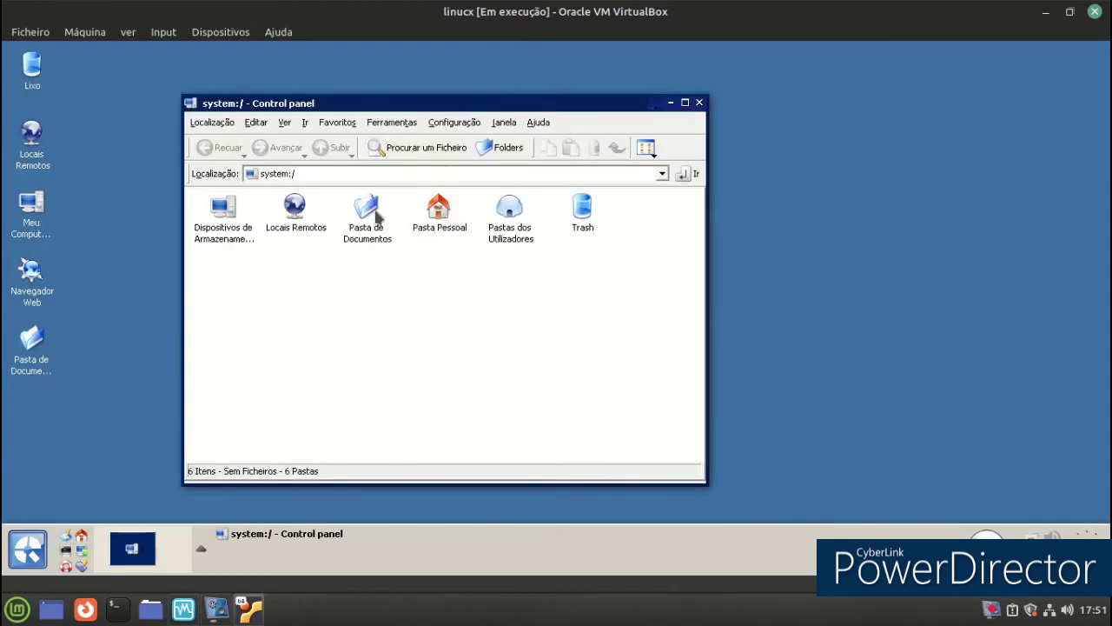
{"action": "left_click", "coordinate": [698, 103]}
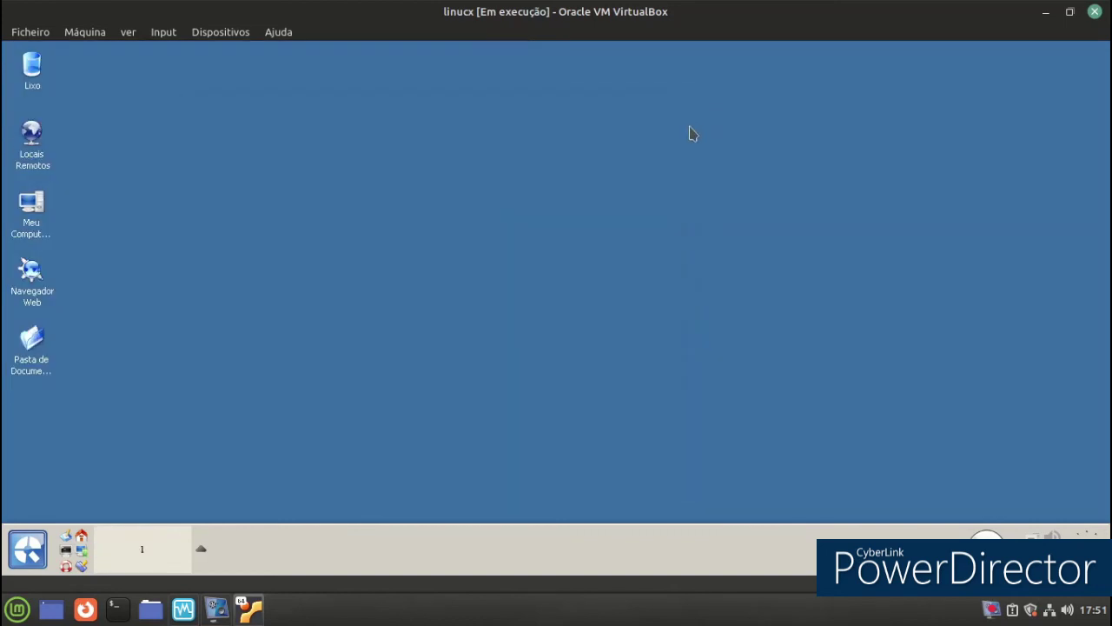
{"action": "right_click", "coordinate": [759, 566]}
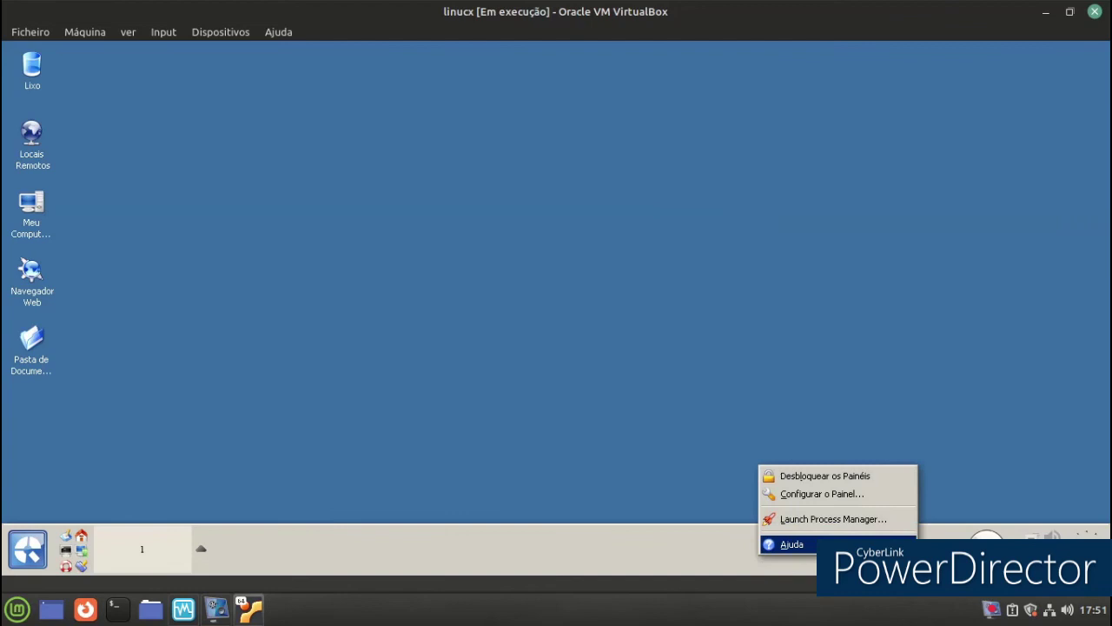
In Configurar o Painel, shorten the panel length to 70% and apply it.
{"action": "mouse_move", "coordinate": [765, 544]}
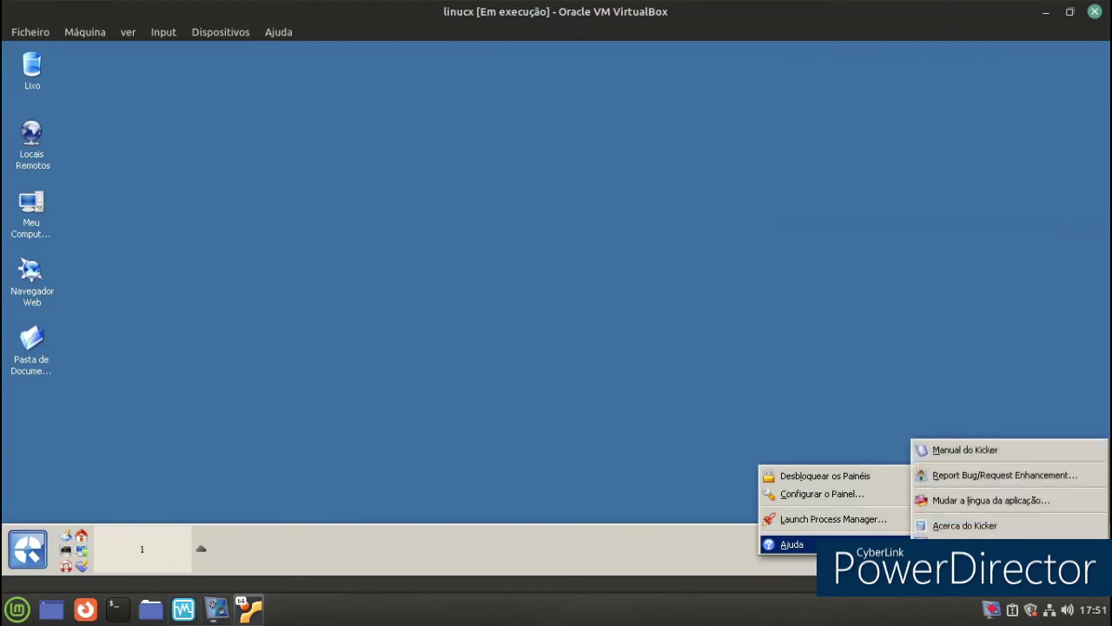
{"action": "left_click", "coordinate": [843, 495]}
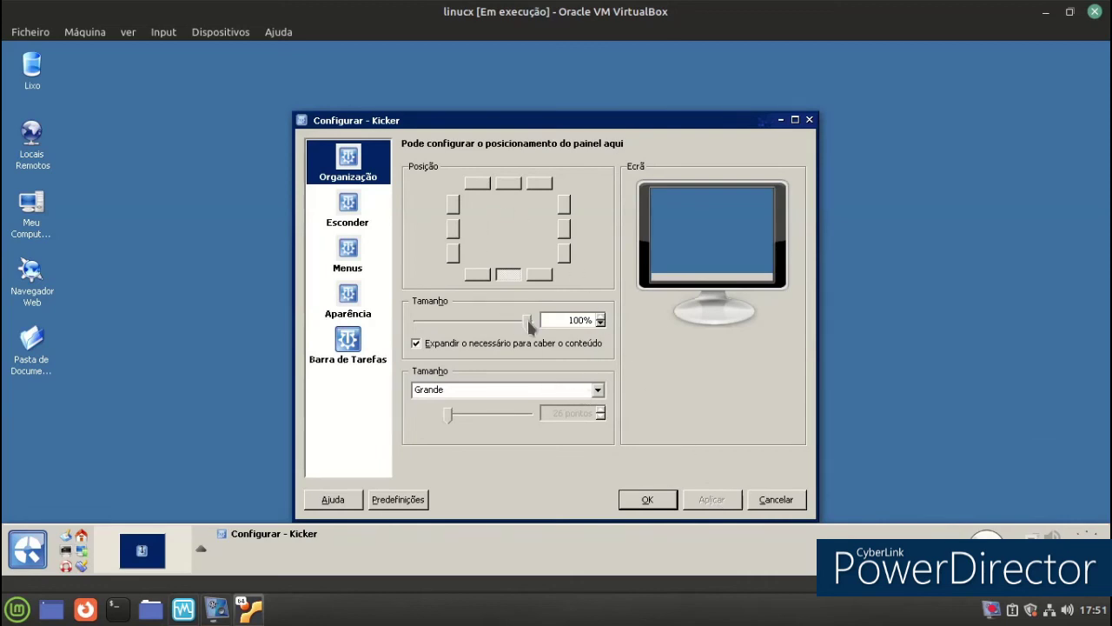
{"action": "left_click_drag", "start_coordinate": [512, 324], "coordinate": [498, 316]}
{"action": "left_click", "coordinate": [506, 326]}
{"action": "left_click", "coordinate": [740, 504]}
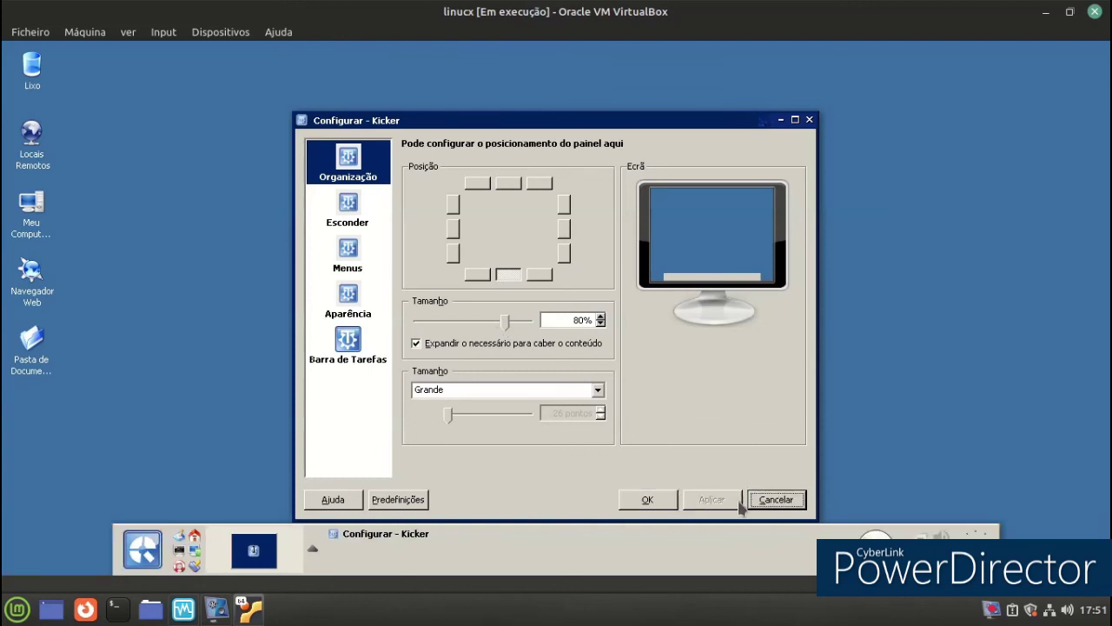
{"action": "left_click", "coordinate": [484, 328]}
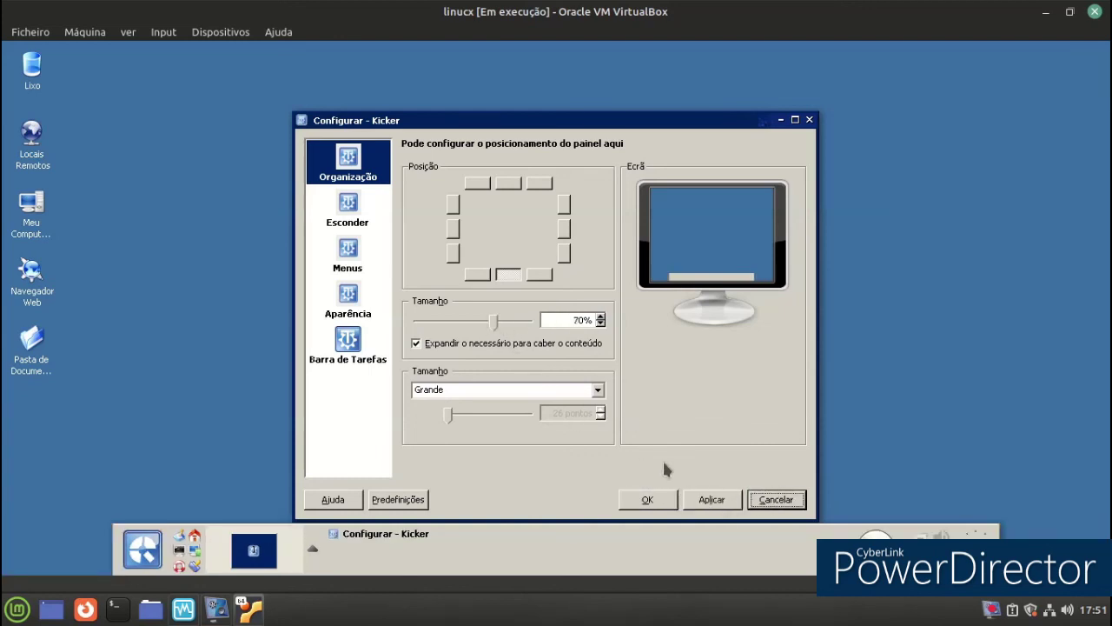
{"action": "left_click", "coordinate": [714, 501]}
Set the panel size to Normal, apply, and confirm with OK.
{"action": "left_click", "coordinate": [598, 392]}
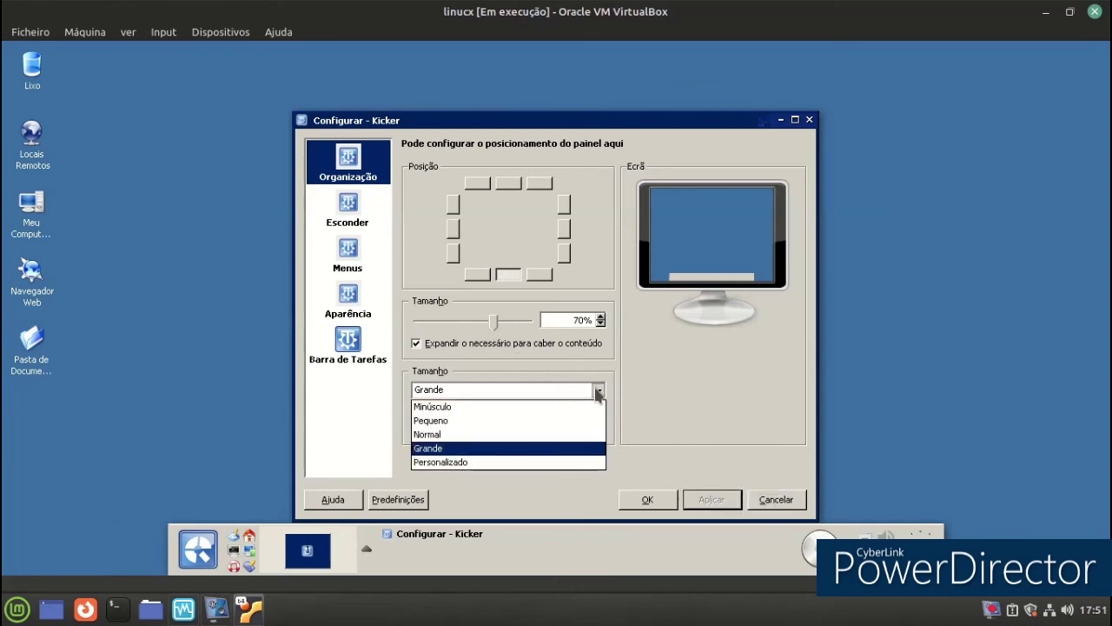
{"action": "left_click", "coordinate": [534, 434]}
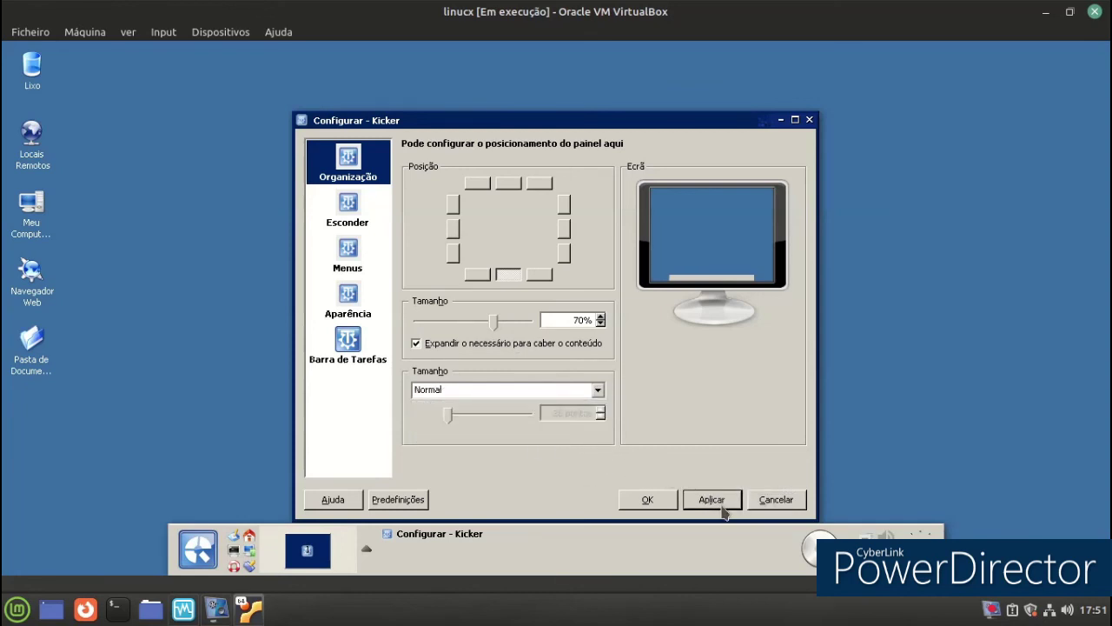
{"action": "left_click", "coordinate": [720, 508]}
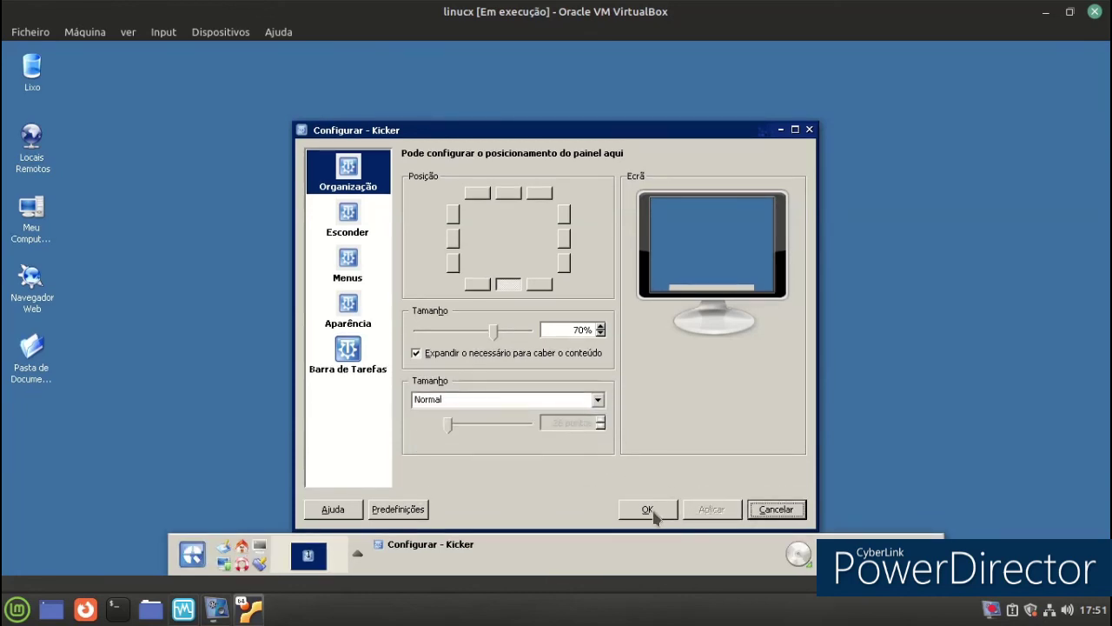
{"action": "left_click", "coordinate": [648, 510]}
{"action": "left_click", "coordinate": [198, 551]}
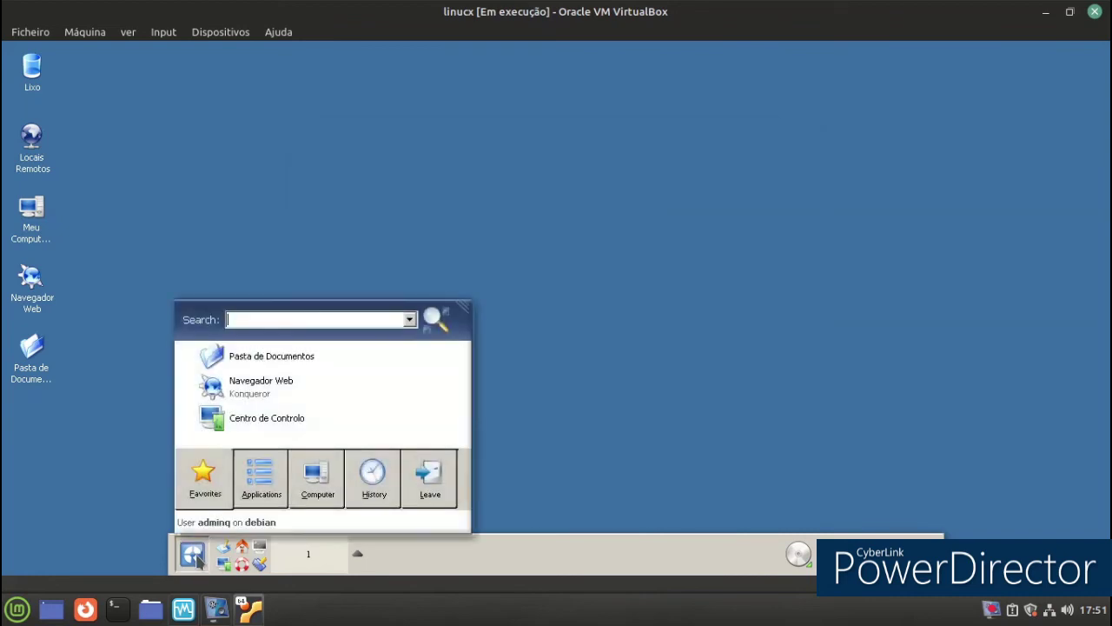
{"action": "mouse_move", "coordinate": [288, 492]}
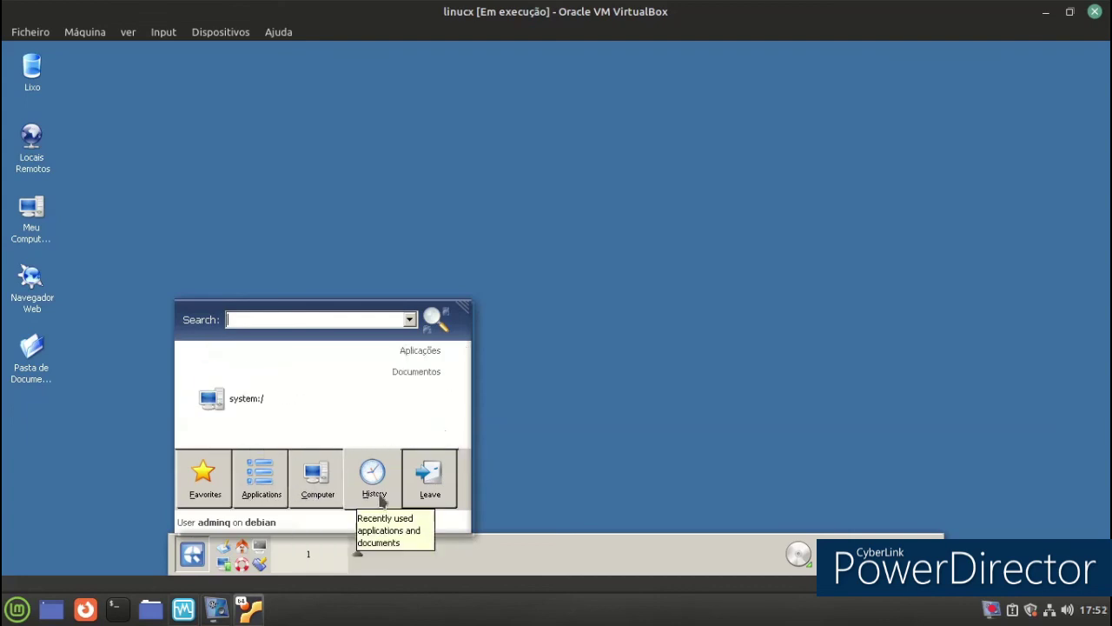
{"action": "mouse_move", "coordinate": [425, 494]}
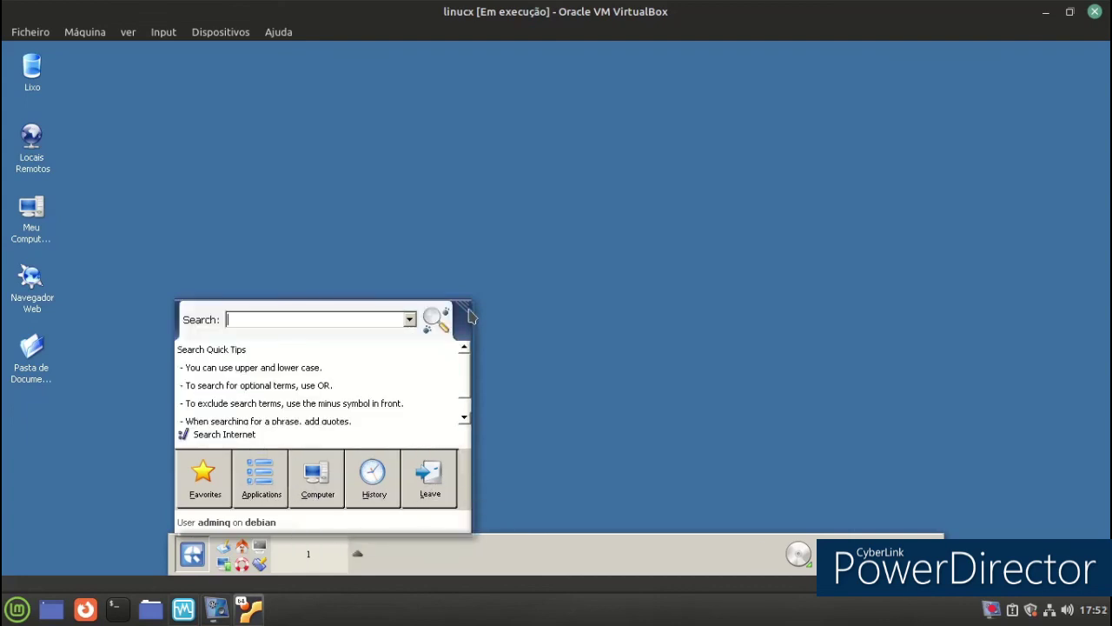
{"action": "left_click_drag", "start_coordinate": [463, 303], "coordinate": [453, 149]}
{"action": "left_click", "coordinate": [667, 195]}
{"action": "right_click", "coordinate": [477, 184]}
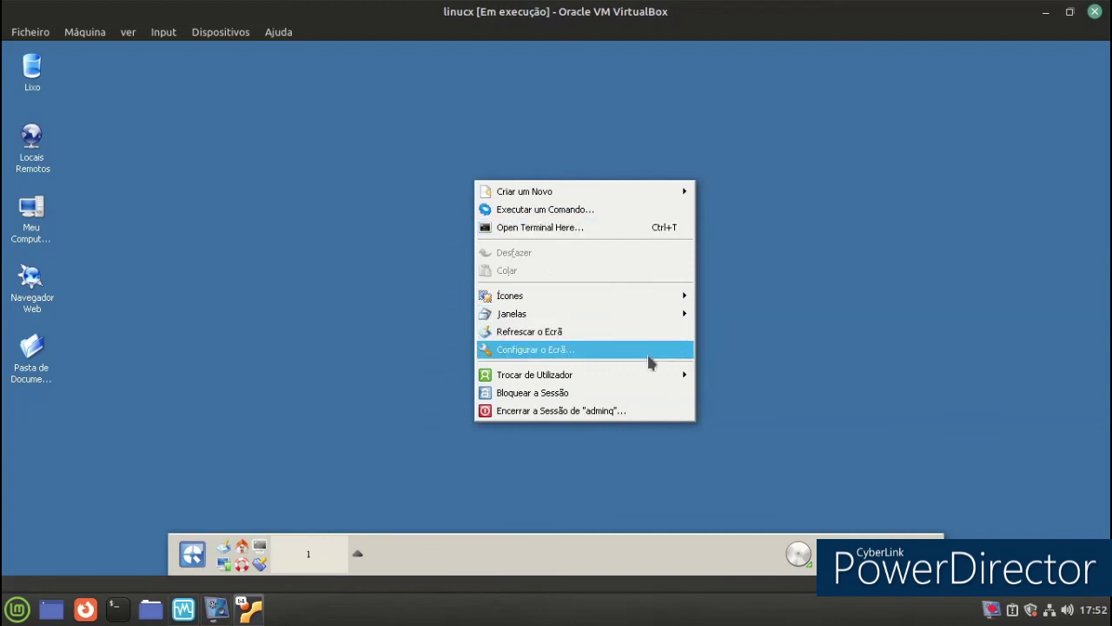
{"action": "mouse_move", "coordinate": [632, 325]}
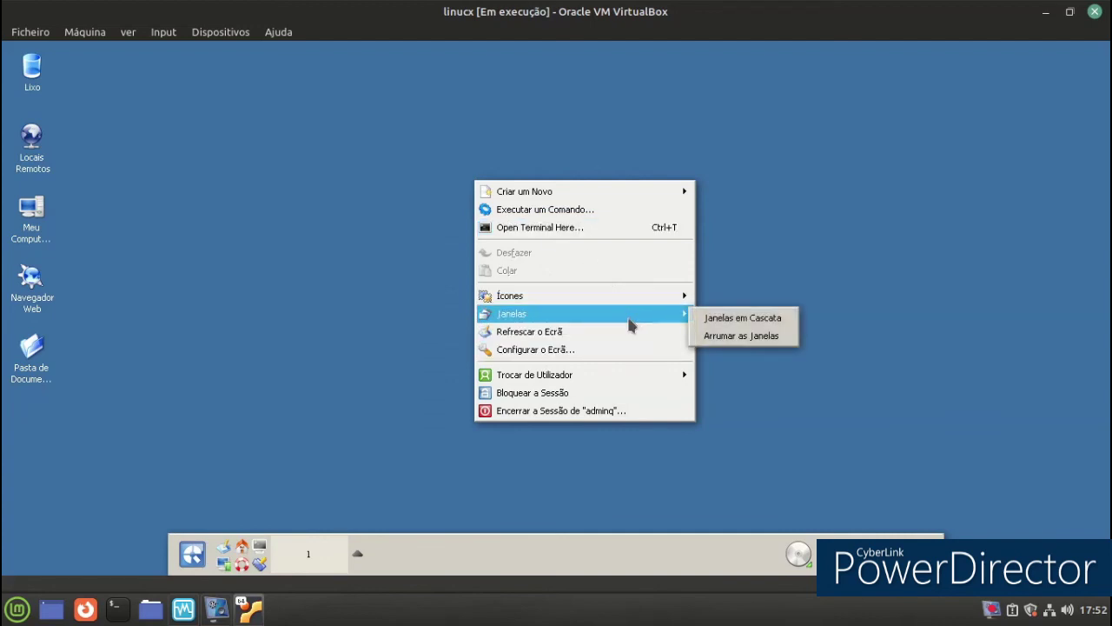
{"action": "left_click", "coordinate": [245, 410]}
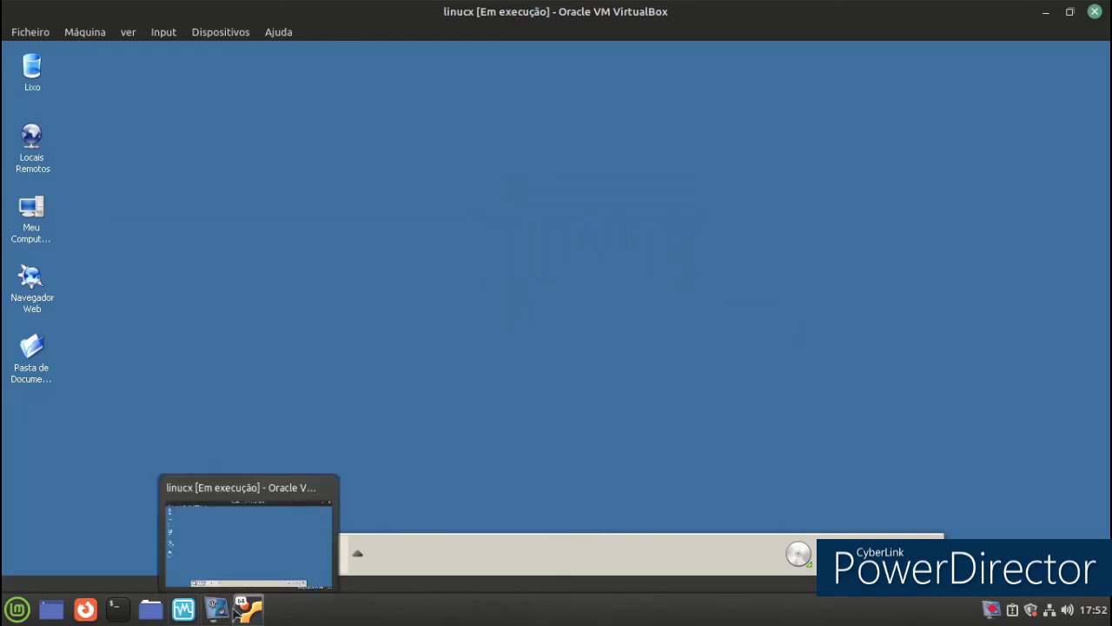
{"action": "left_click", "coordinate": [219, 609]}
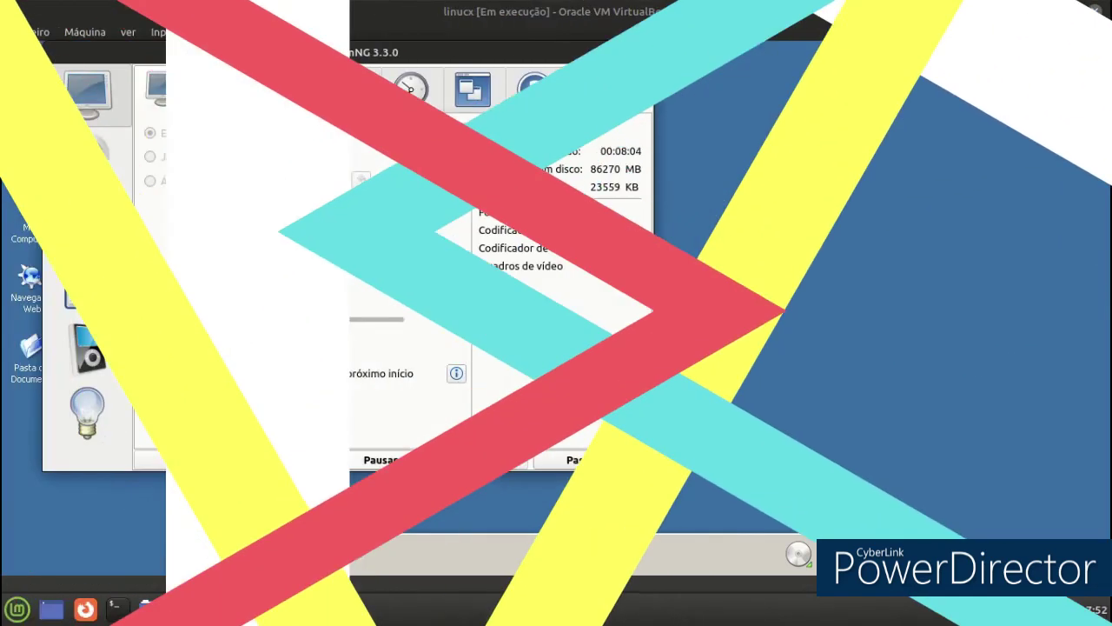